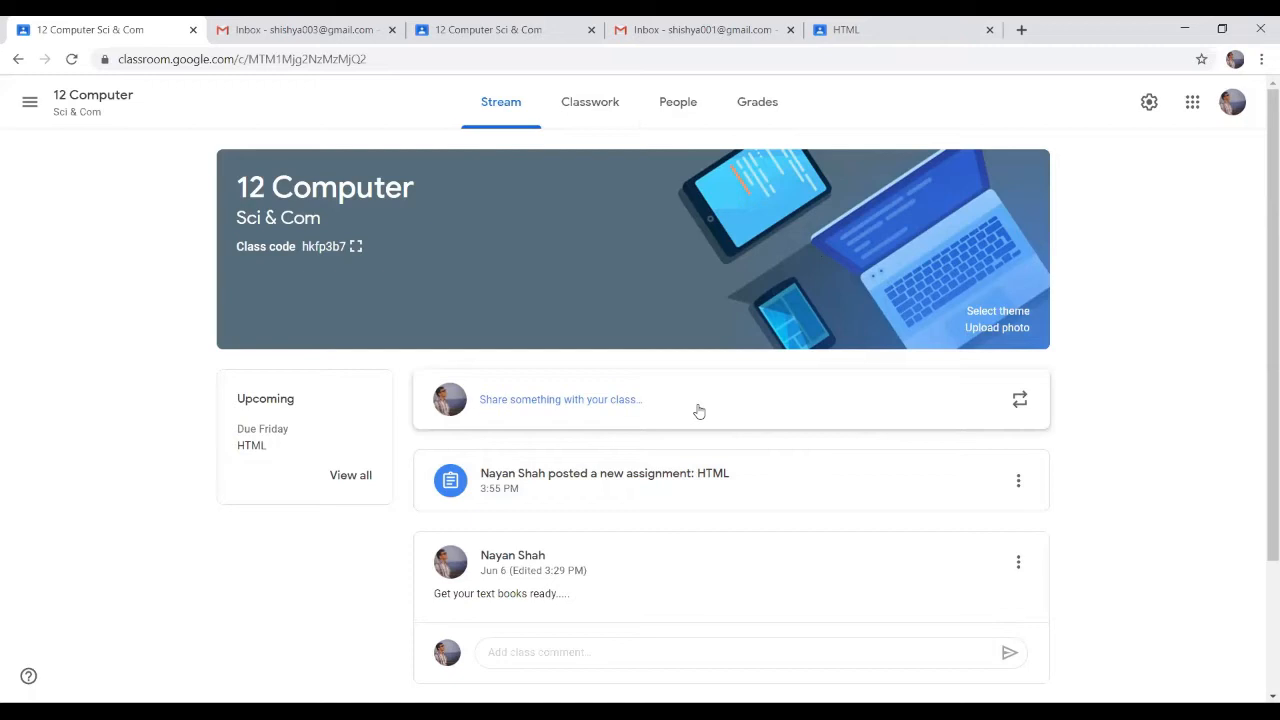
Review the grading section and the stream posting permission options in the class settings, keeping Only teachers can post or comment
{"action": "left_click", "coordinate": [1148, 105]}
{"action": "scroll", "coordinate": [875, 405], "scroll_direction": "down", "scroll_amount": 7}
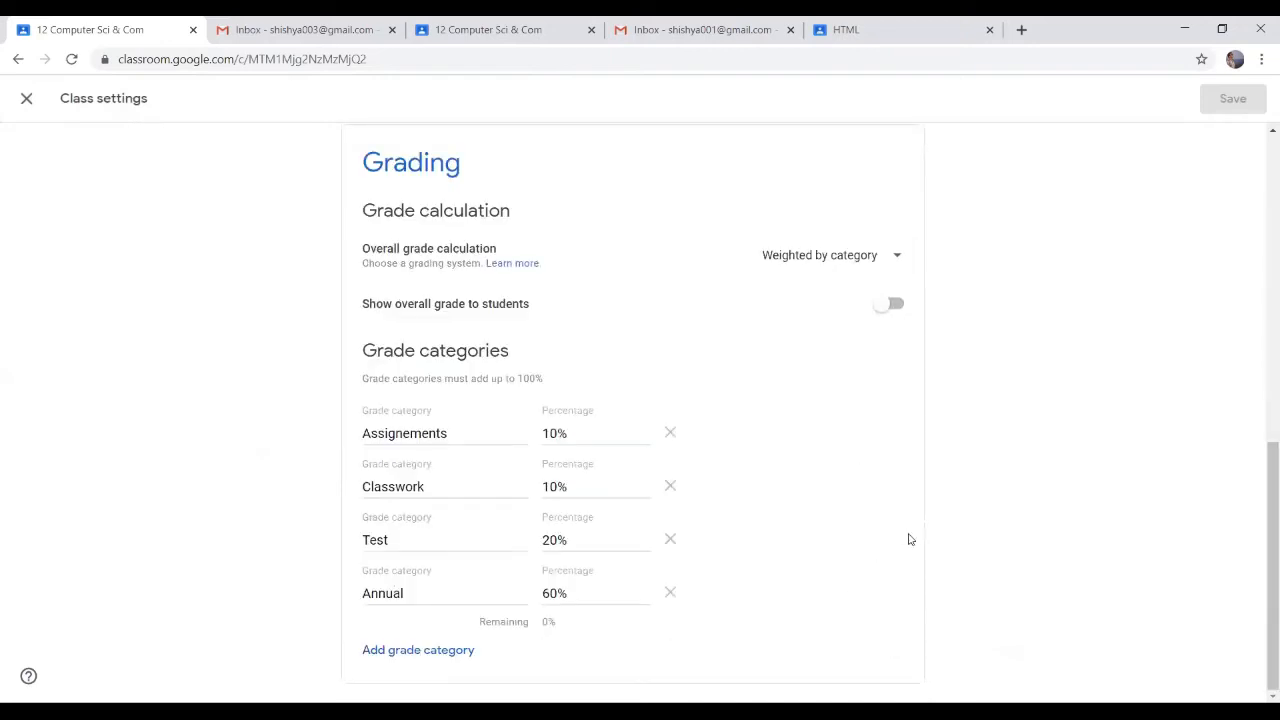
{"action": "scroll", "coordinate": [908, 537], "scroll_direction": "up", "scroll_amount": 4}
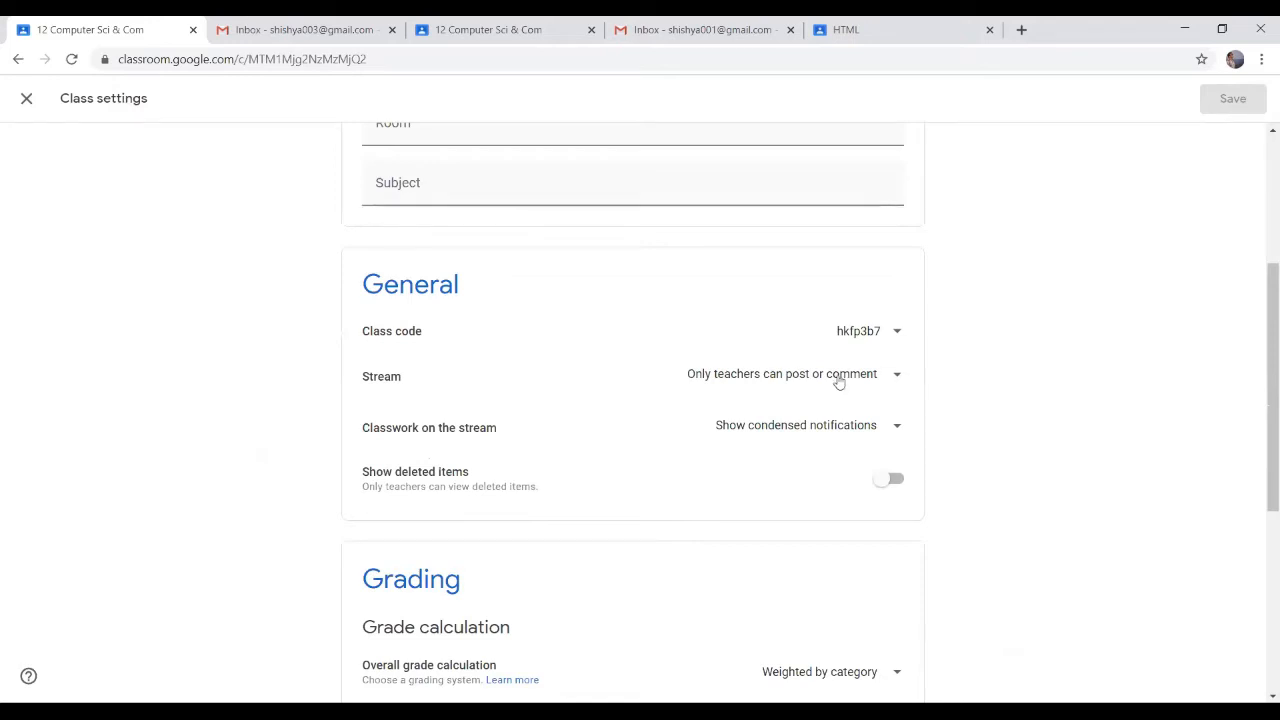
{"action": "left_click", "coordinate": [895, 378]}
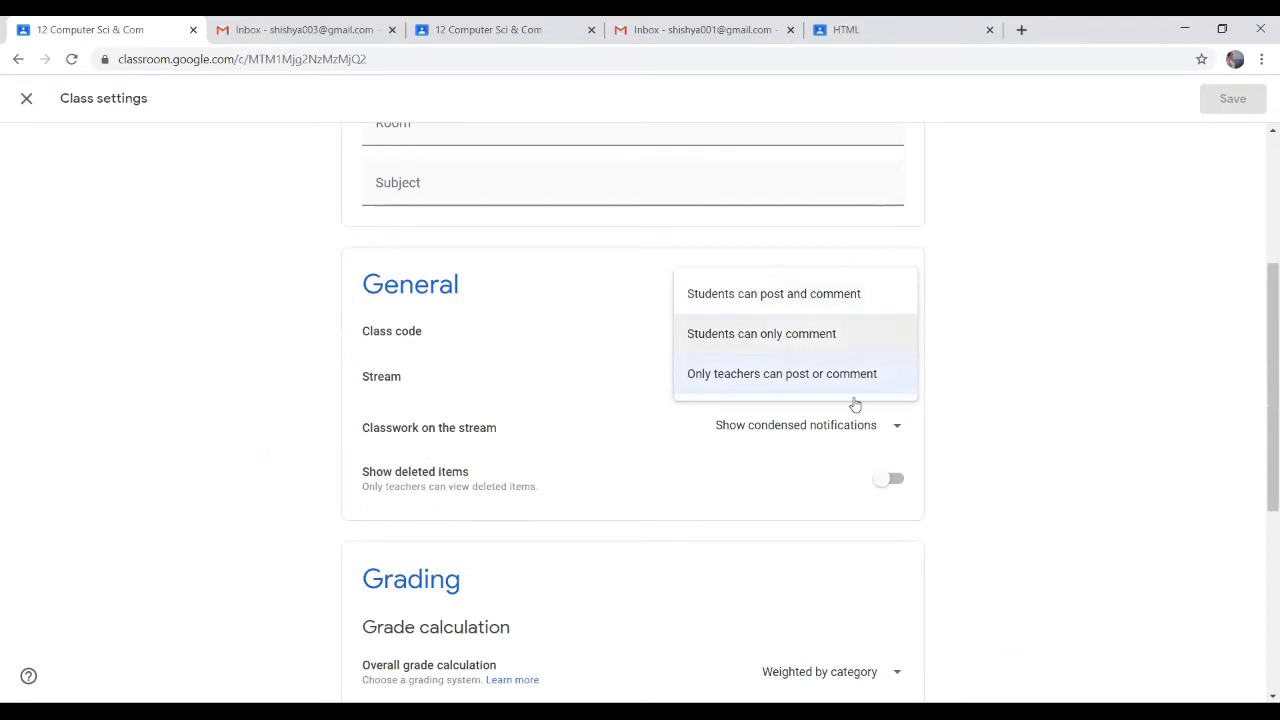
{"action": "left_click", "coordinate": [837, 372]}
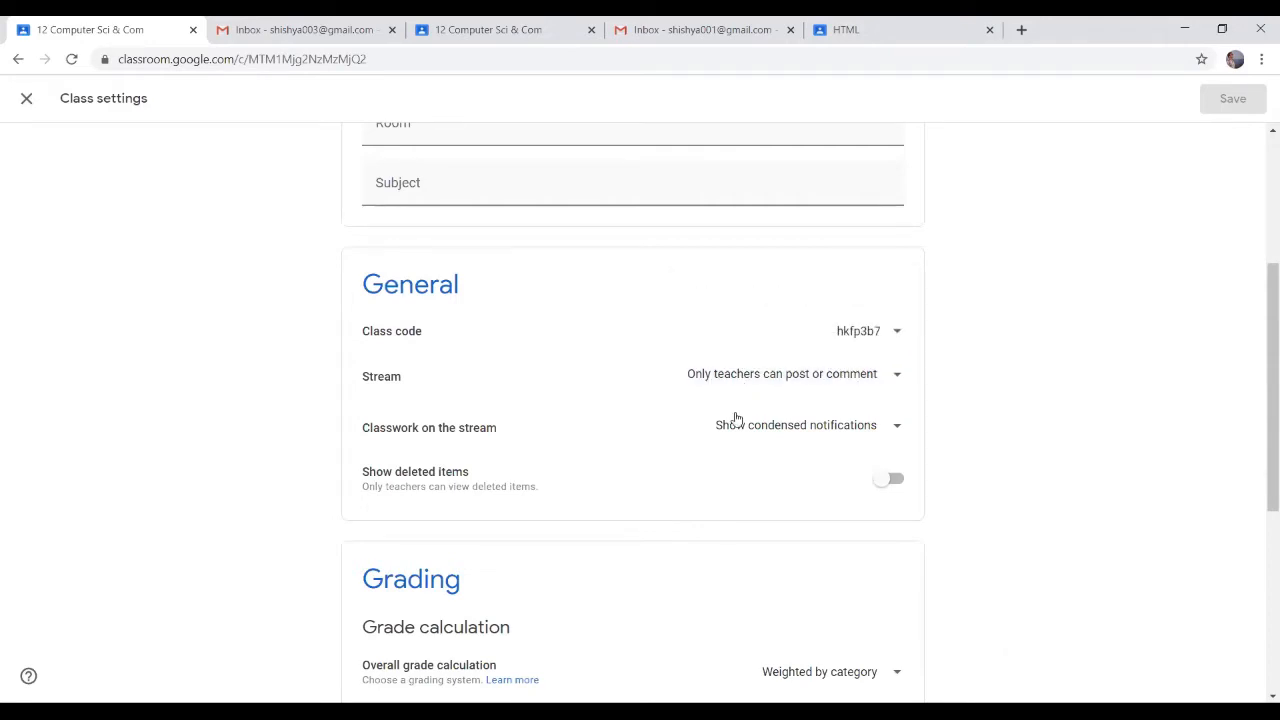
{"action": "left_click", "coordinate": [26, 98]}
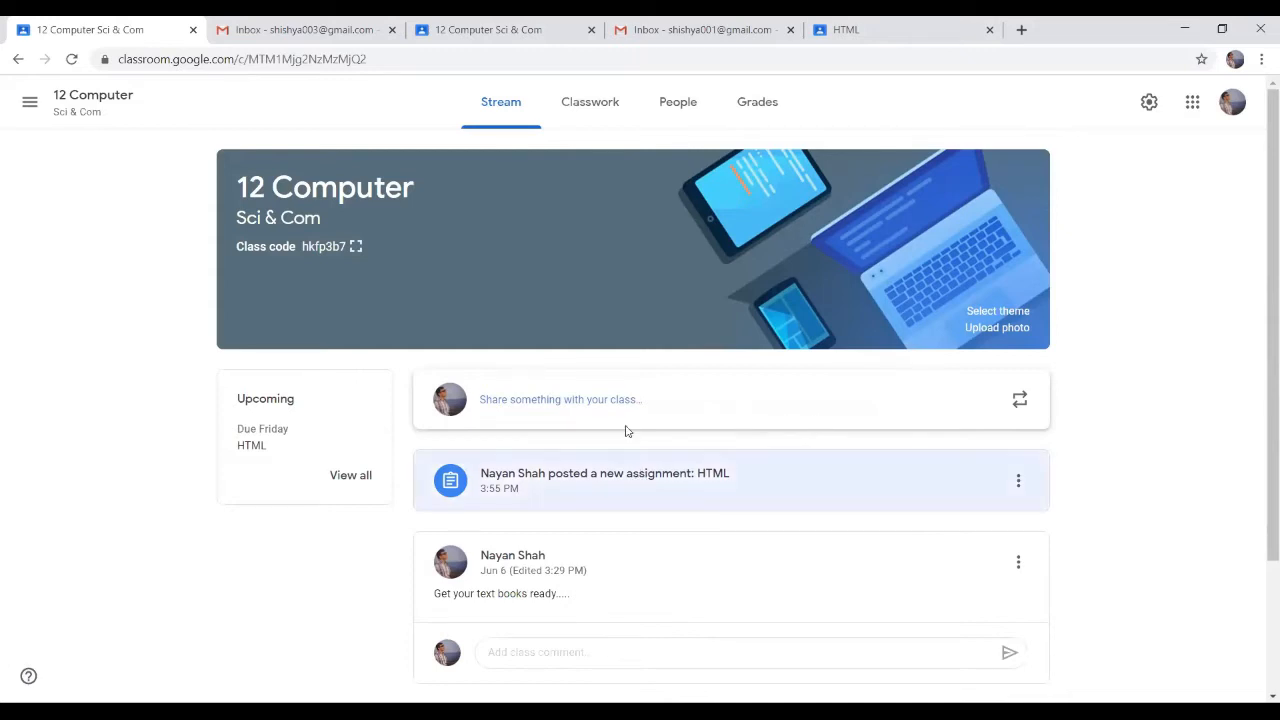
Post the announcement "Welcome students..." to all students on the class stream
{"action": "left_click", "coordinate": [646, 402]}
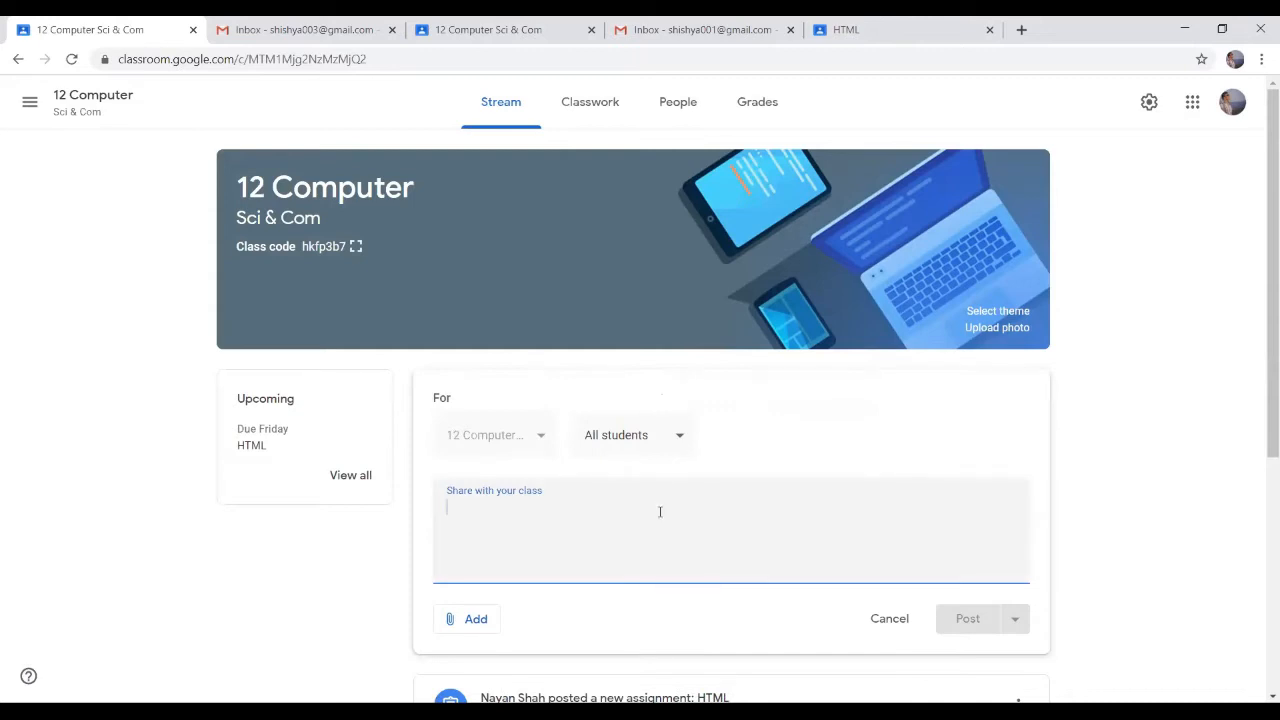
{"action": "type", "text": "Welcome s"}
{"action": "type", "text": "tu"}
{"action": "left_click", "coordinate": [962, 618]}
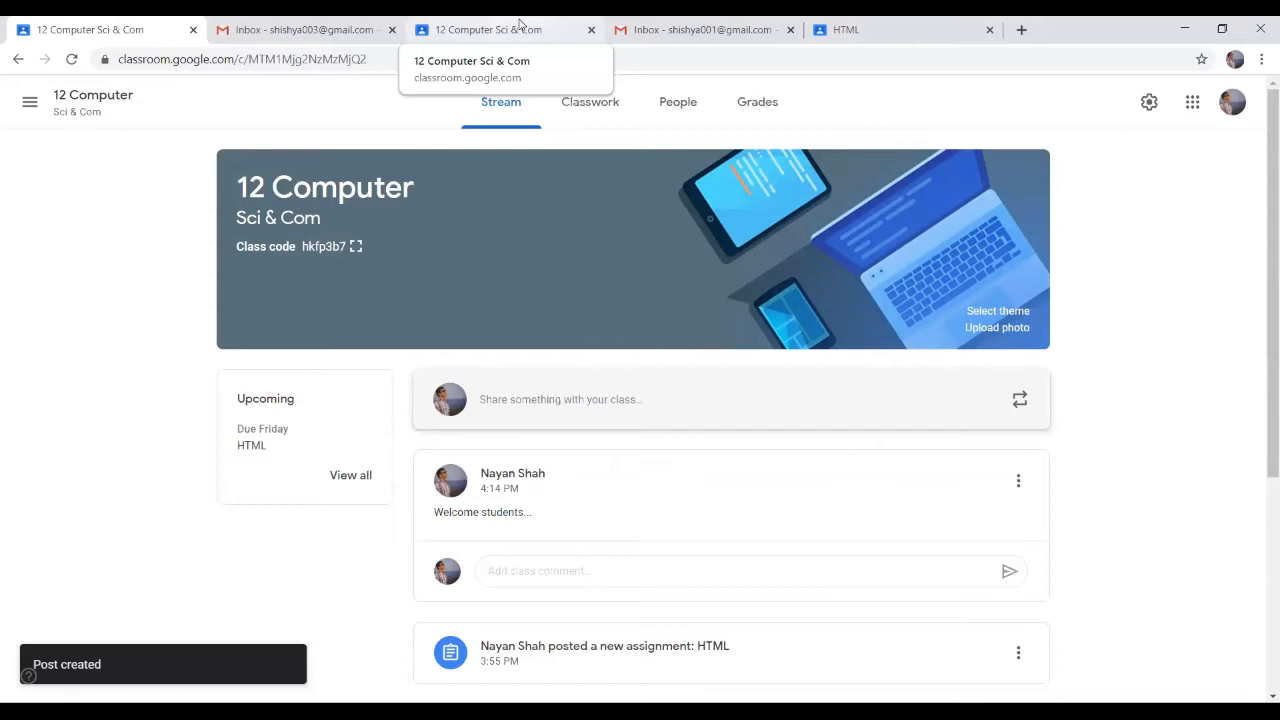
Check the class stream in both student accounts for the new announcement and return to the teacher's class page
{"action": "left_click", "coordinate": [519, 24]}
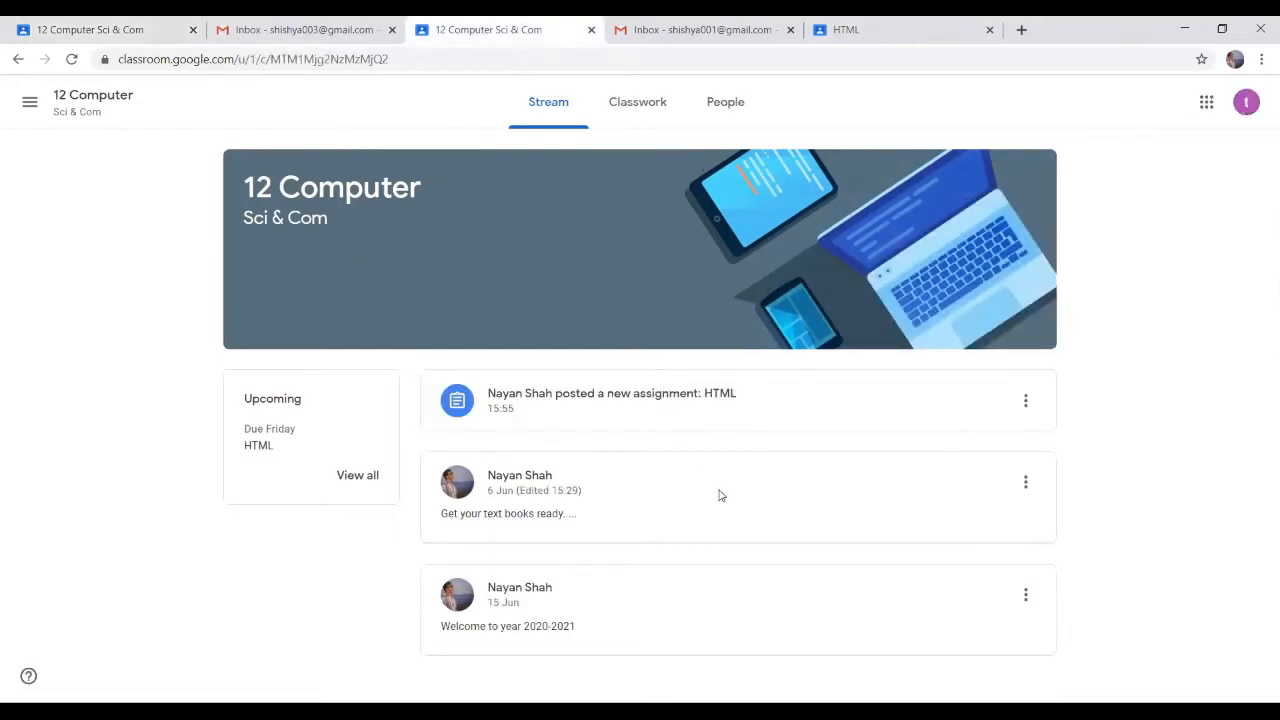
{"action": "left_click", "coordinate": [691, 63]}
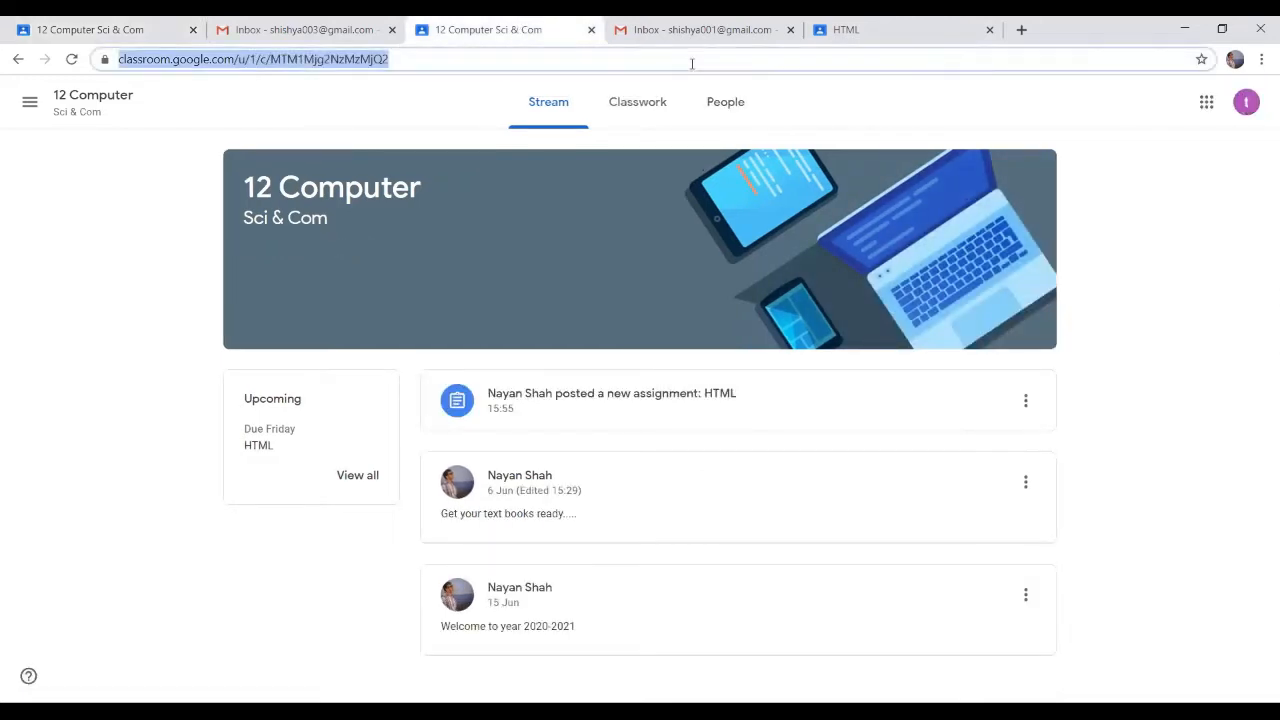
{"action": "key", "text": "Return"}
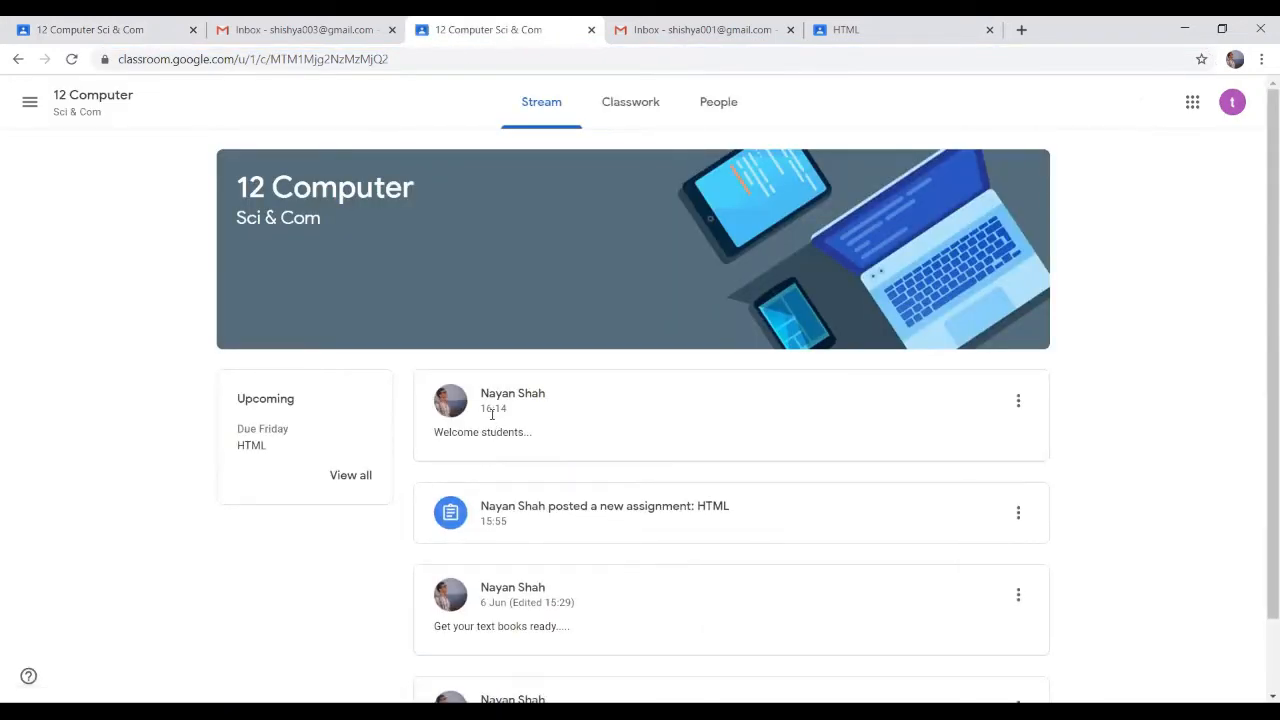
{"action": "left_click", "coordinate": [866, 26]}
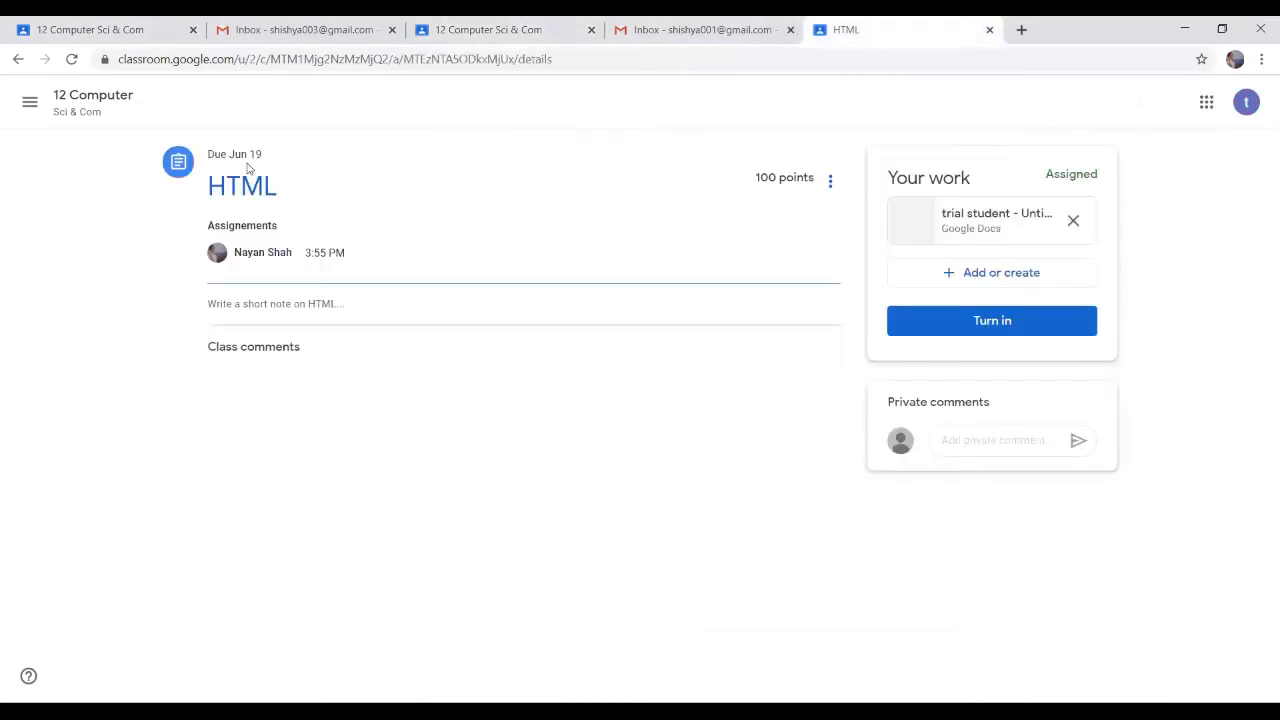
{"action": "left_click", "coordinate": [86, 112]}
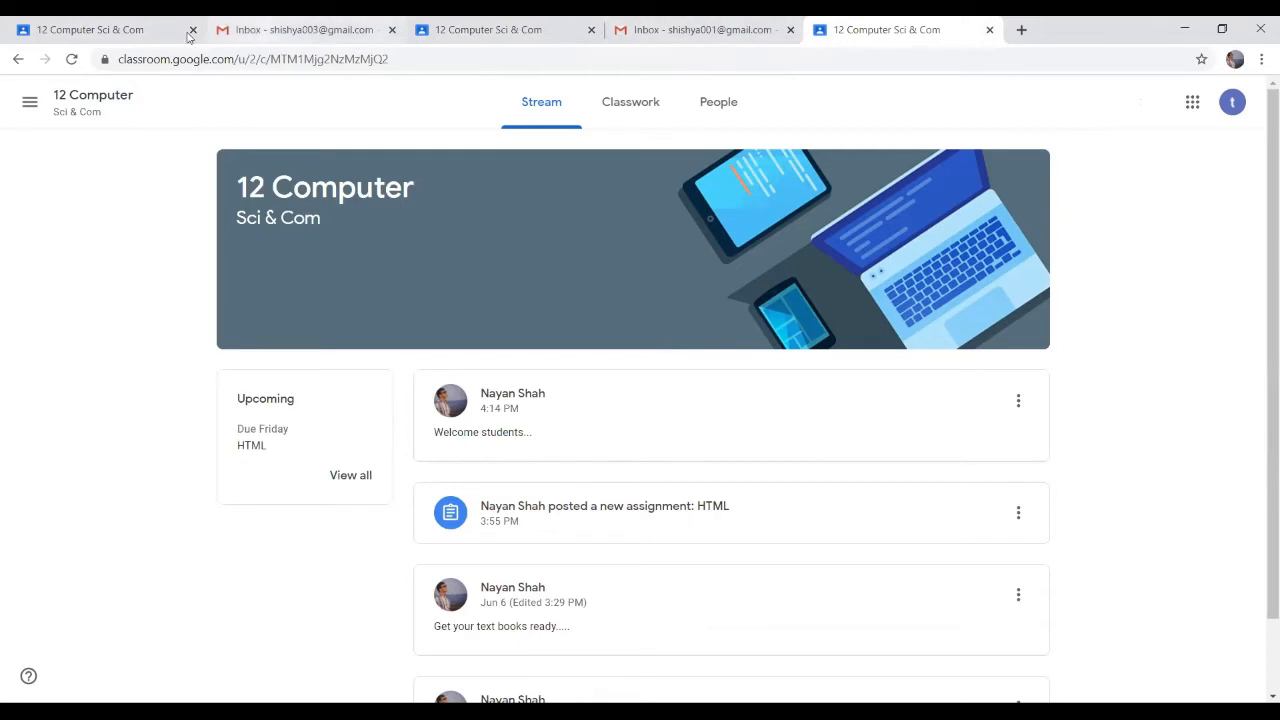
{"action": "left_click", "coordinate": [107, 30]}
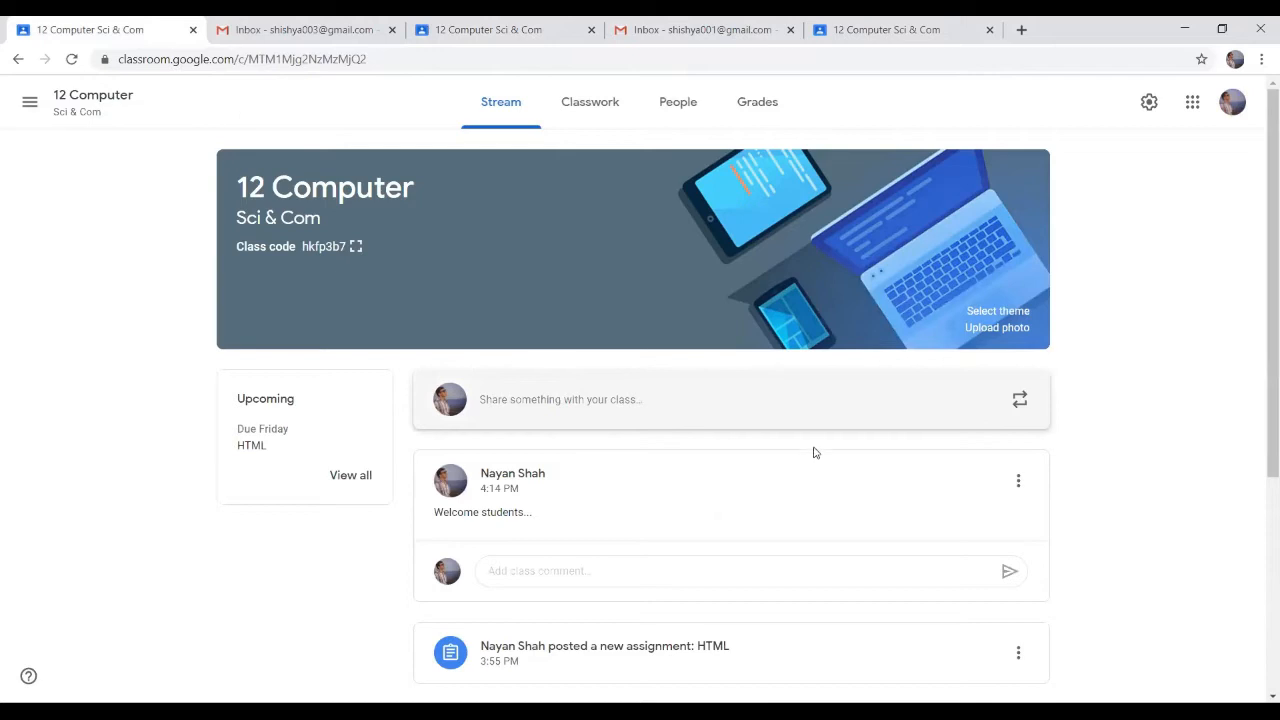
Start a new classwork material titled HTML with the description "Introduction to HTML"
{"action": "left_click", "coordinate": [596, 104]}
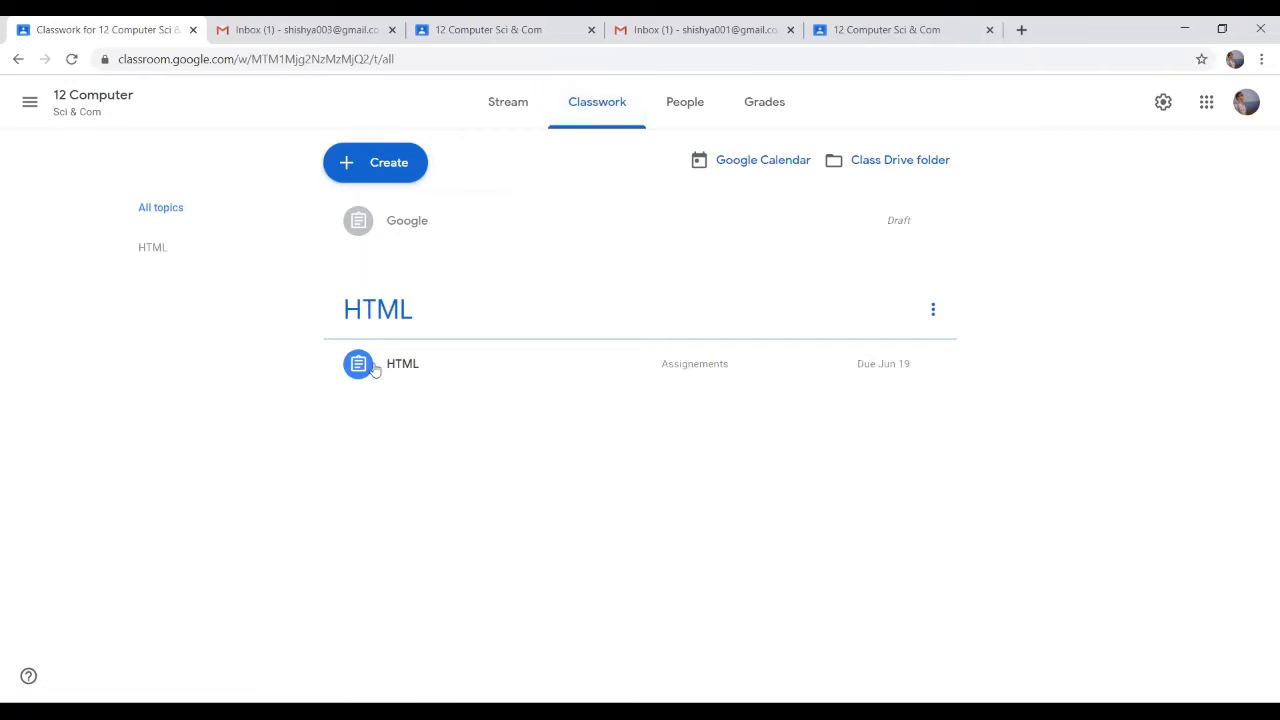
{"action": "left_click", "coordinate": [372, 173]}
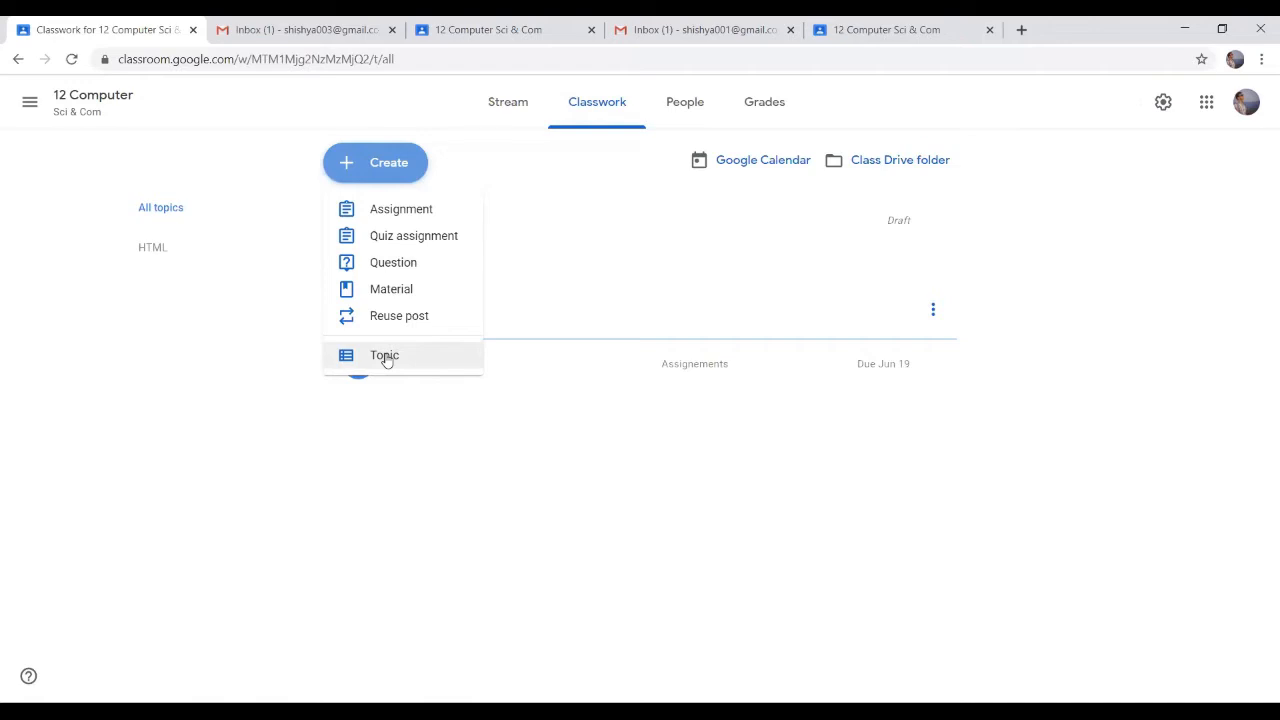
{"action": "left_click", "coordinate": [240, 356]}
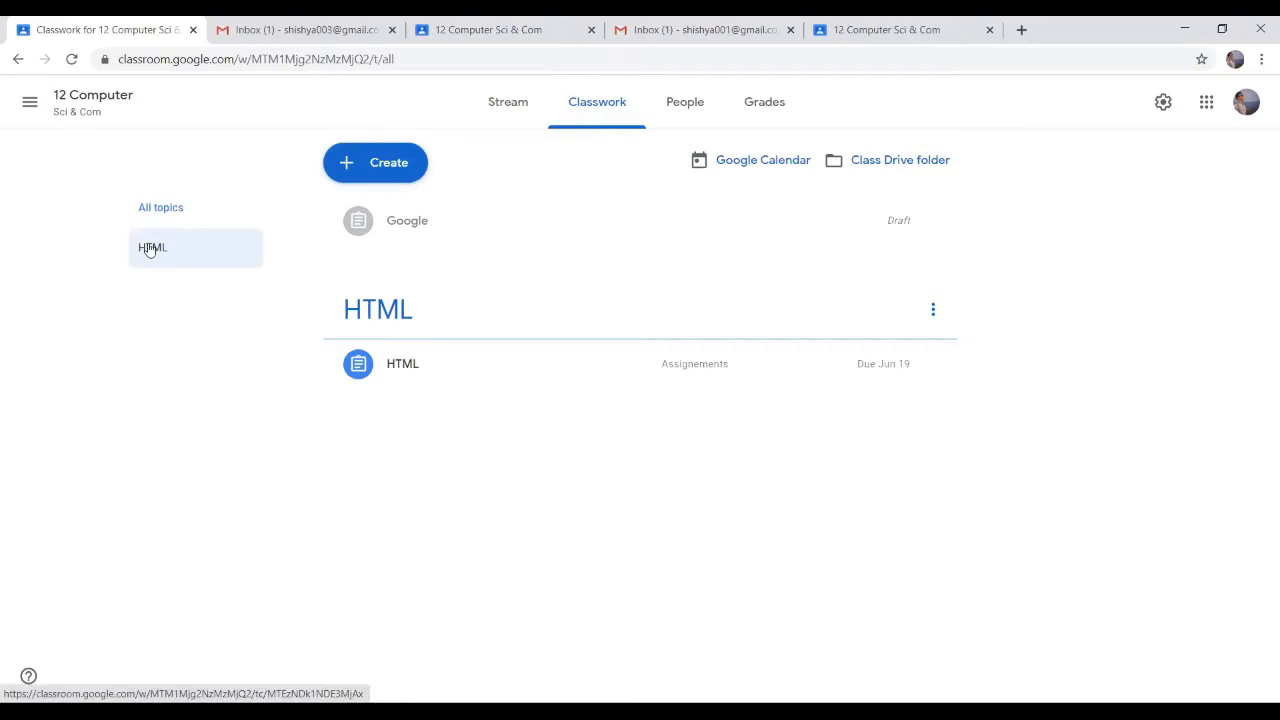
{"action": "left_click", "coordinate": [378, 170]}
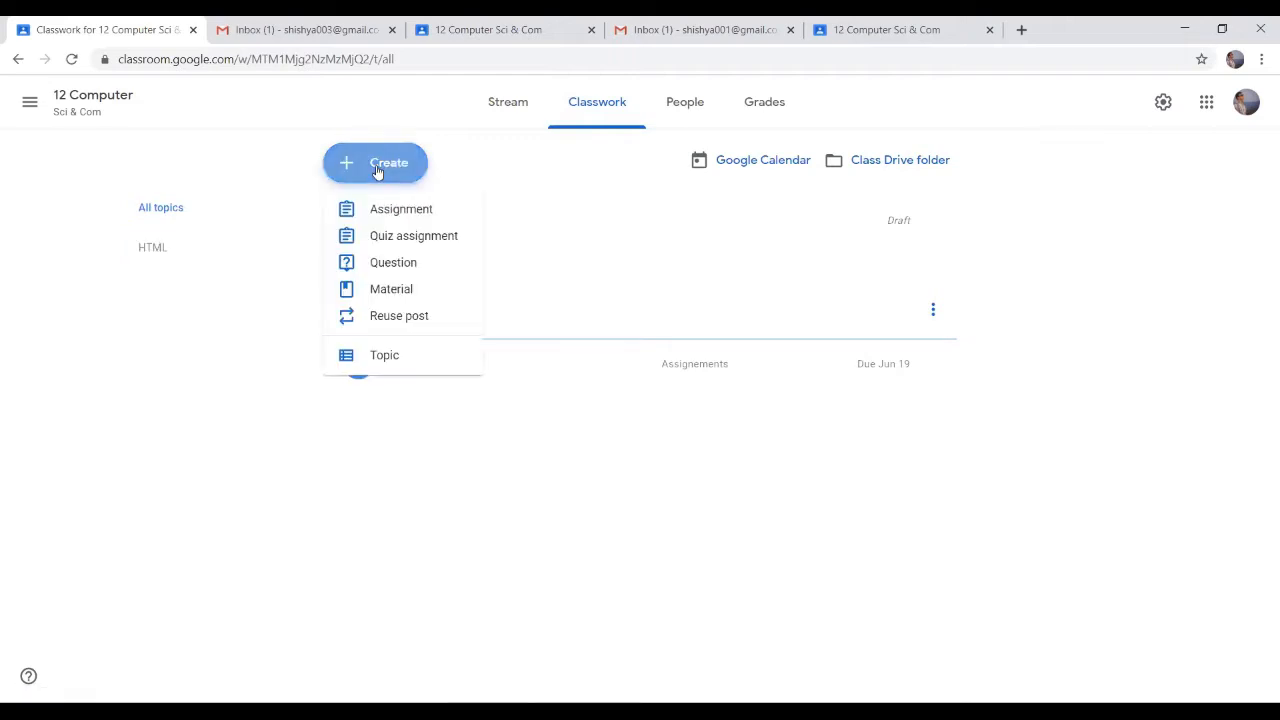
{"action": "left_click", "coordinate": [401, 293]}
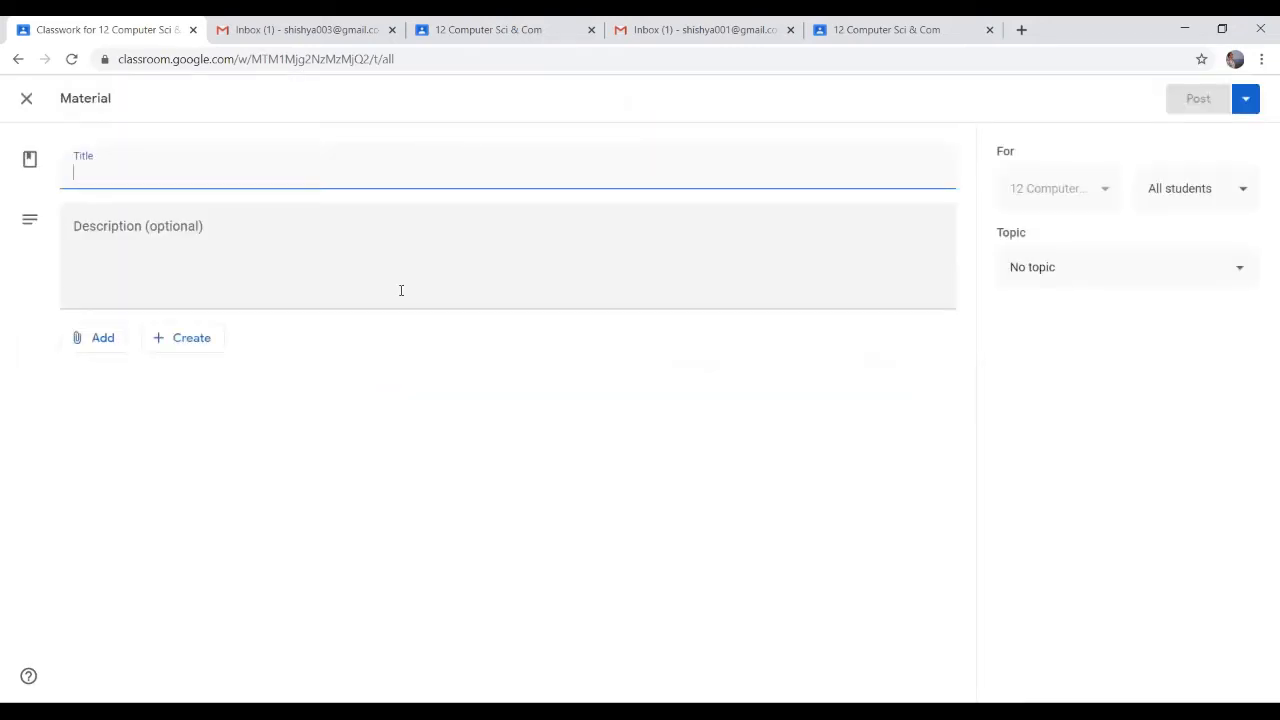
{"action": "type", "text": "HTML"}
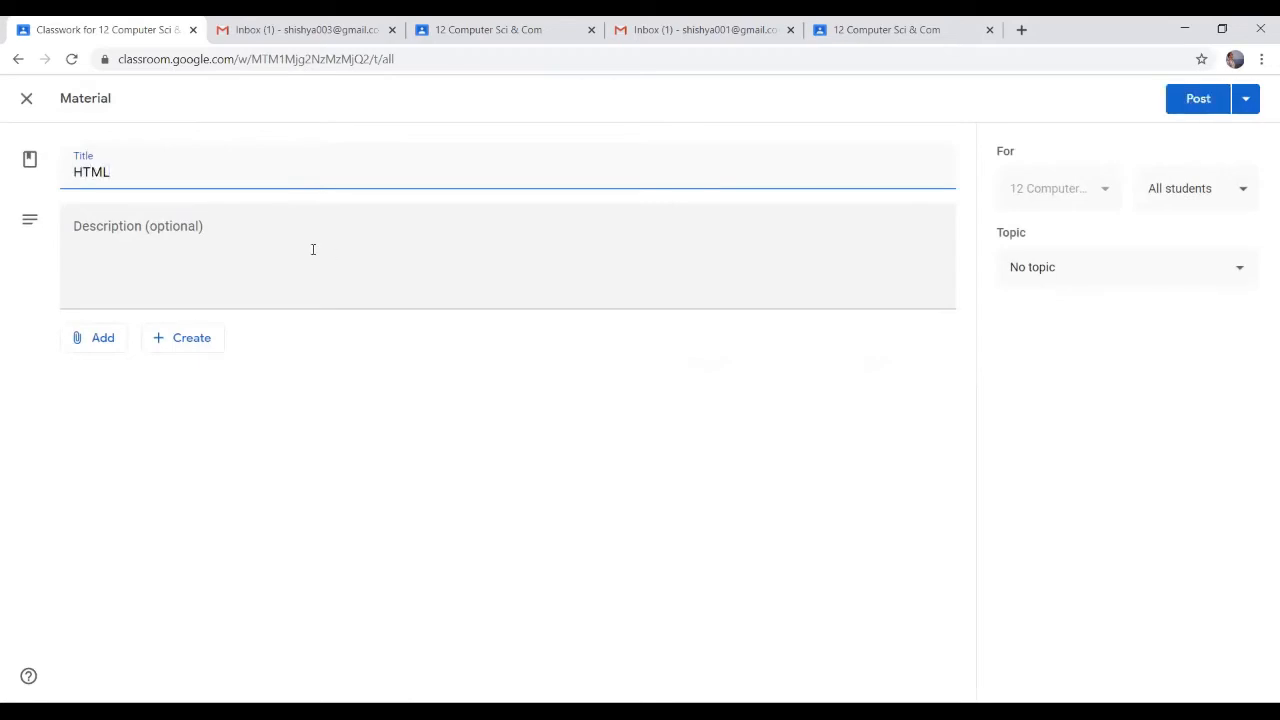
{"action": "left_click", "coordinate": [308, 226]}
{"action": "type", "text": "Introduction to HTML"}
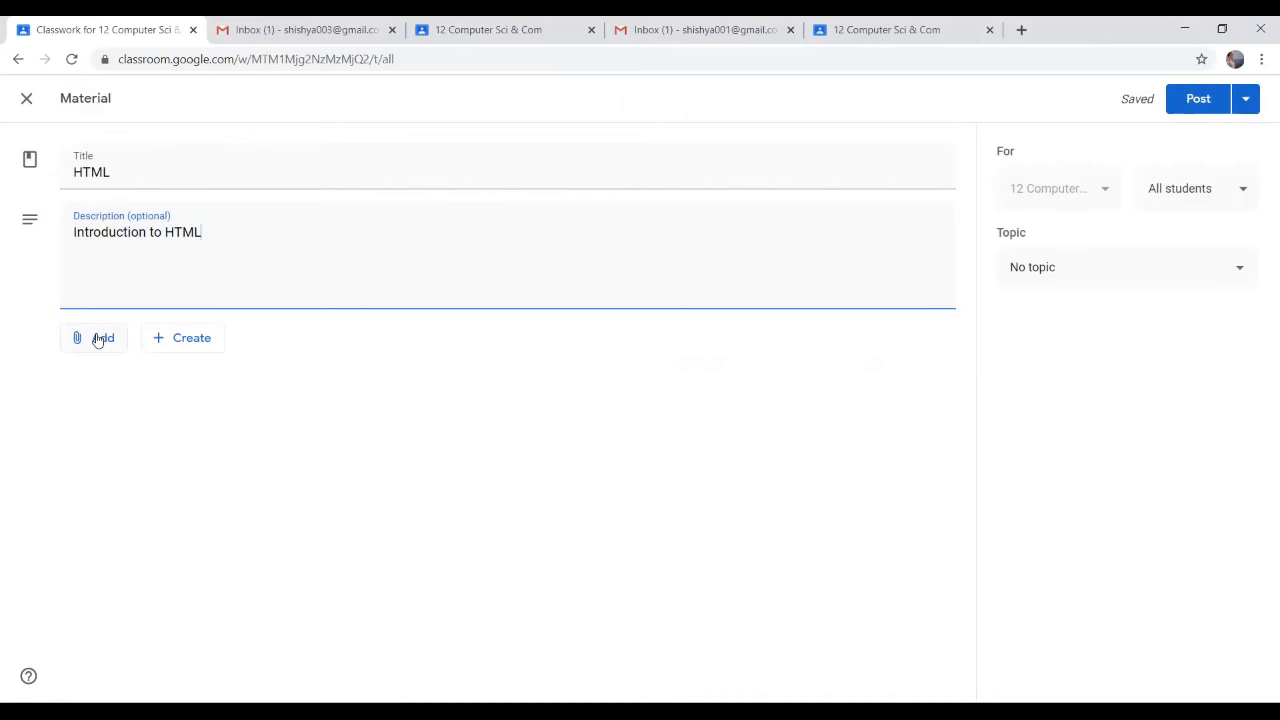
Search YouTube for the teacher's introduction to HTML and attach the video "Introduction to HTML" to the material
{"action": "left_click", "coordinate": [98, 340]}
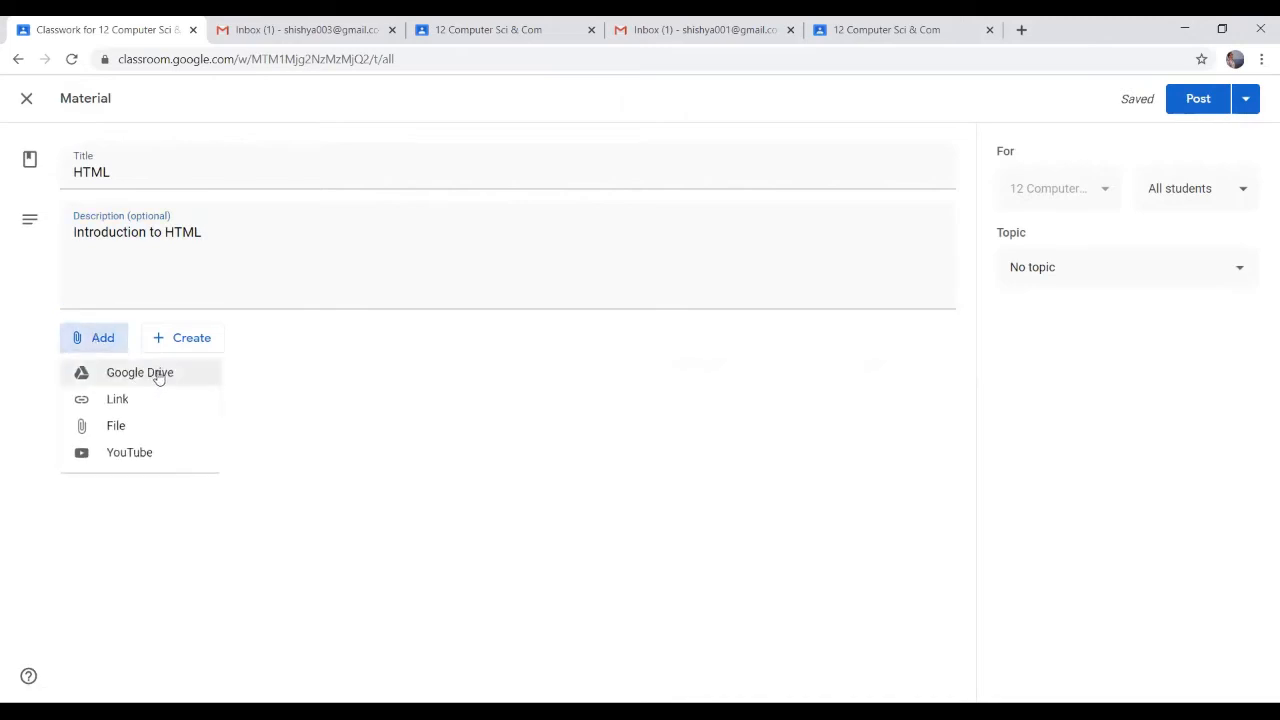
{"action": "left_click", "coordinate": [124, 455]}
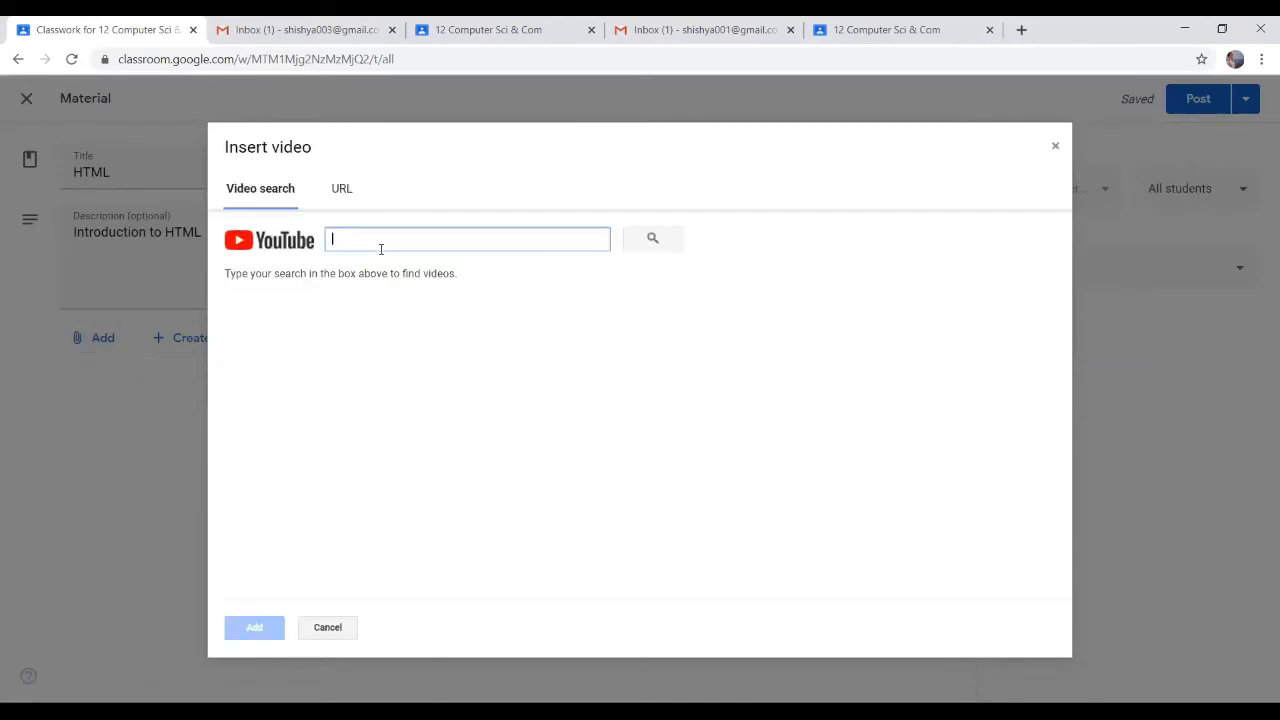
{"action": "type", "text": "introduction to "}
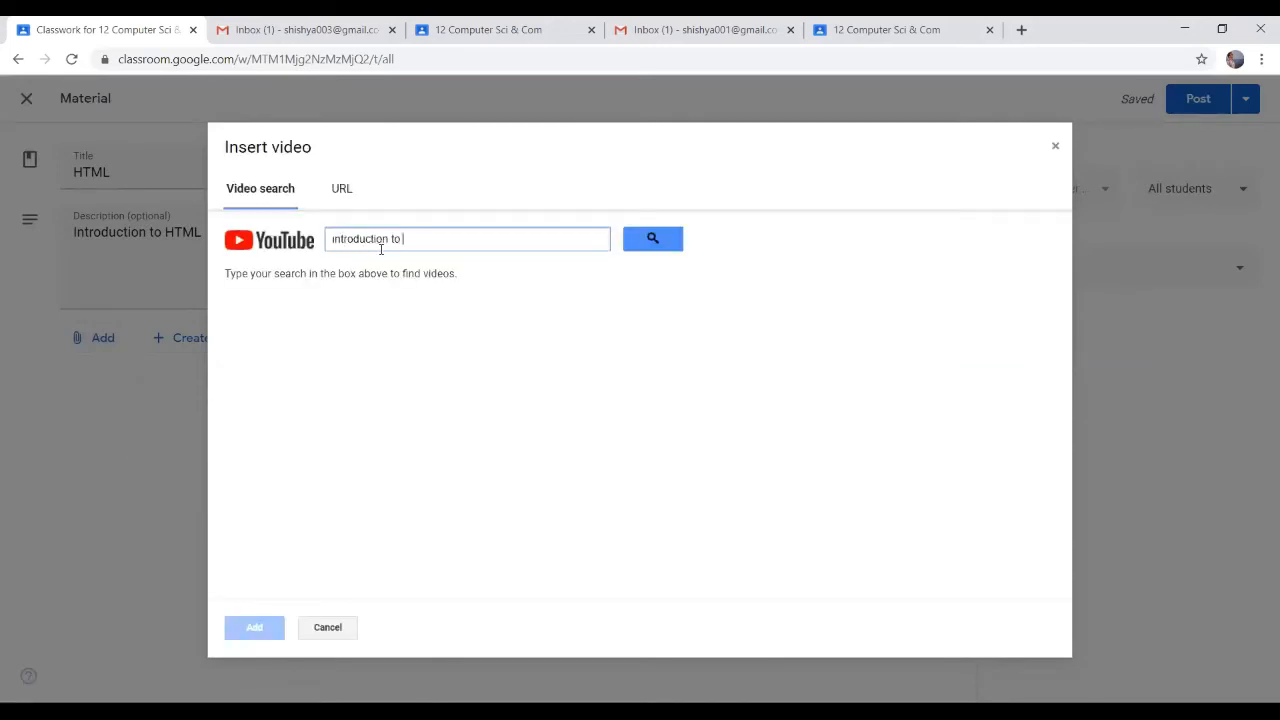
{"action": "type", "text": "HTML by nayan shah"}
{"action": "key", "text": "Return"}
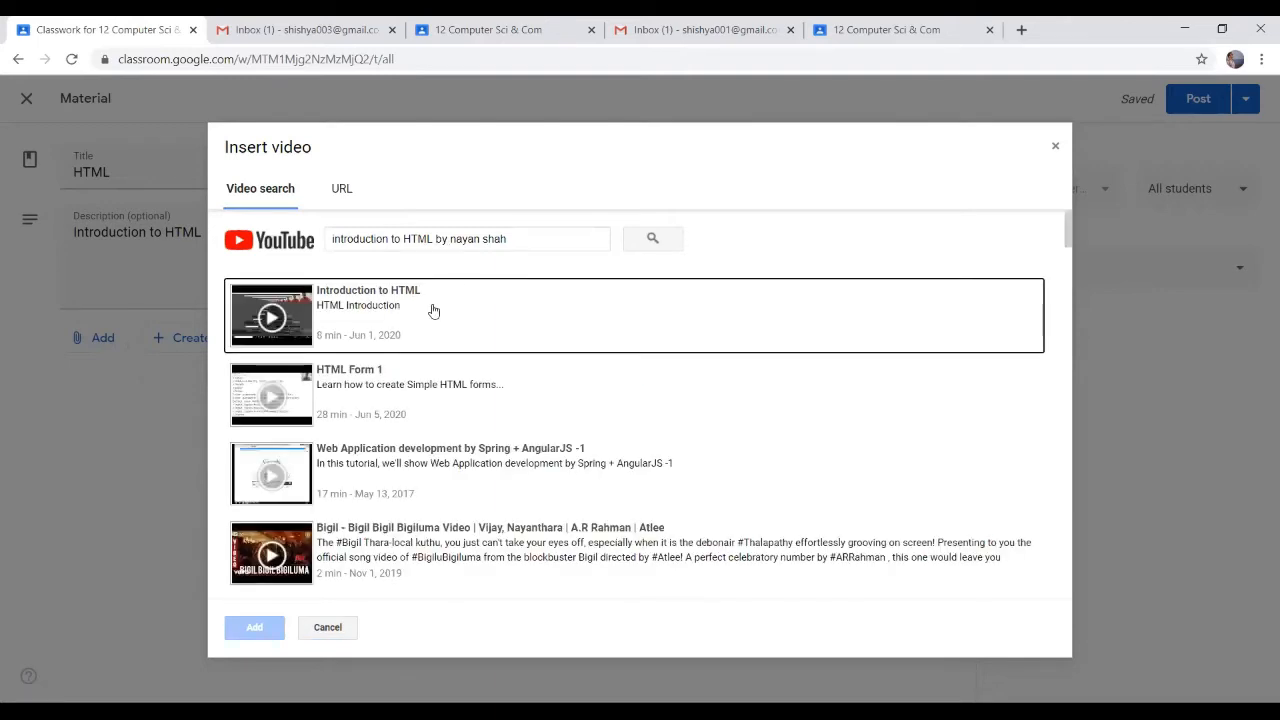
{"action": "left_click", "coordinate": [492, 313]}
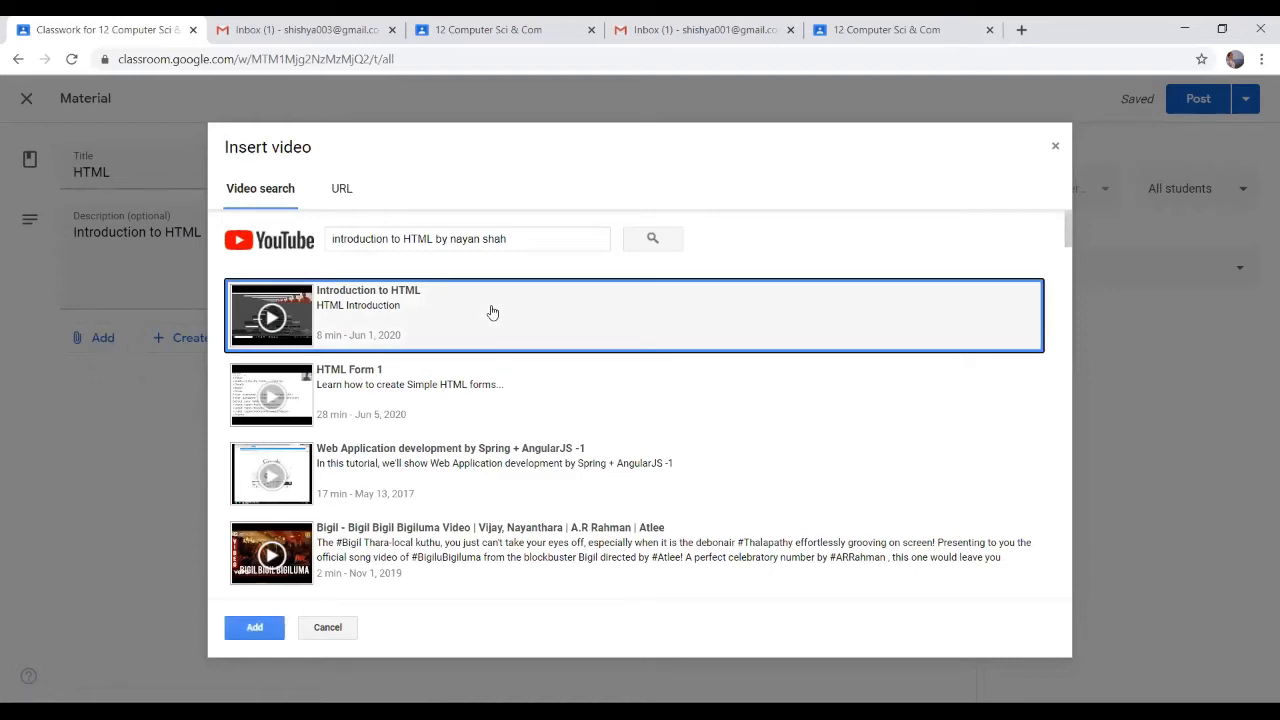
{"action": "left_click", "coordinate": [260, 628]}
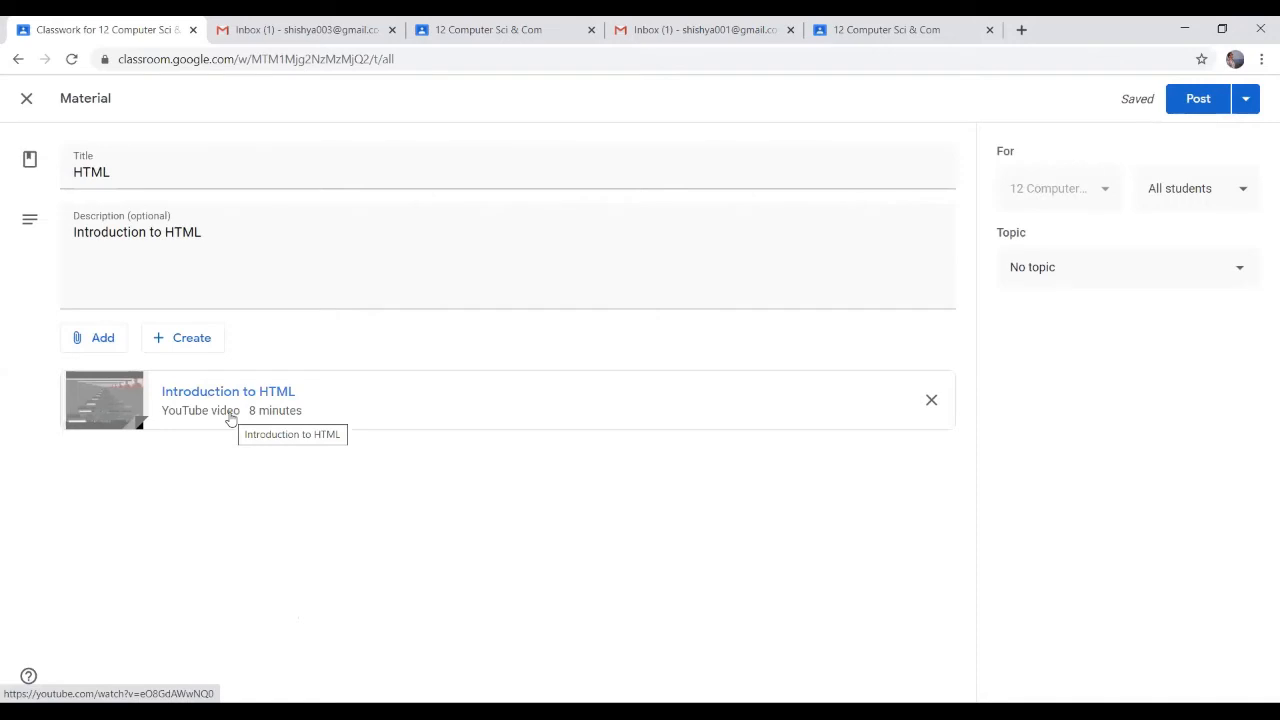
{"action": "left_click", "coordinate": [105, 342]}
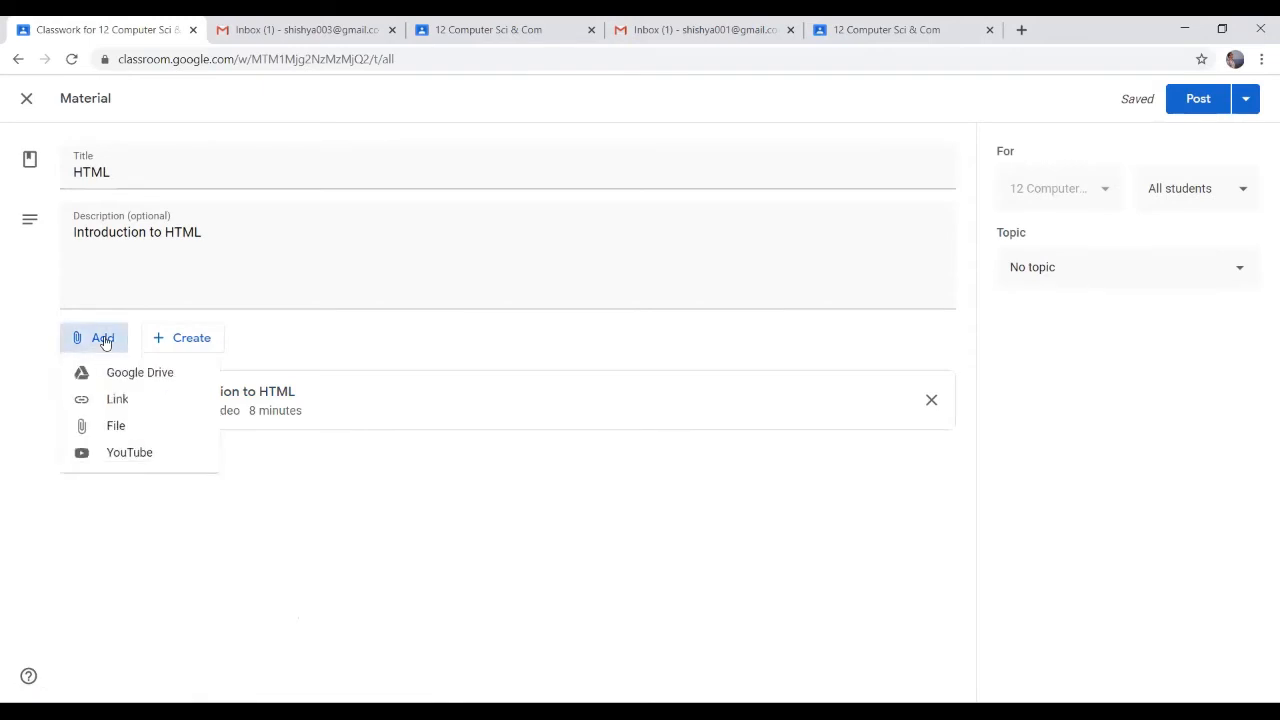
{"action": "left_click", "coordinate": [139, 376]}
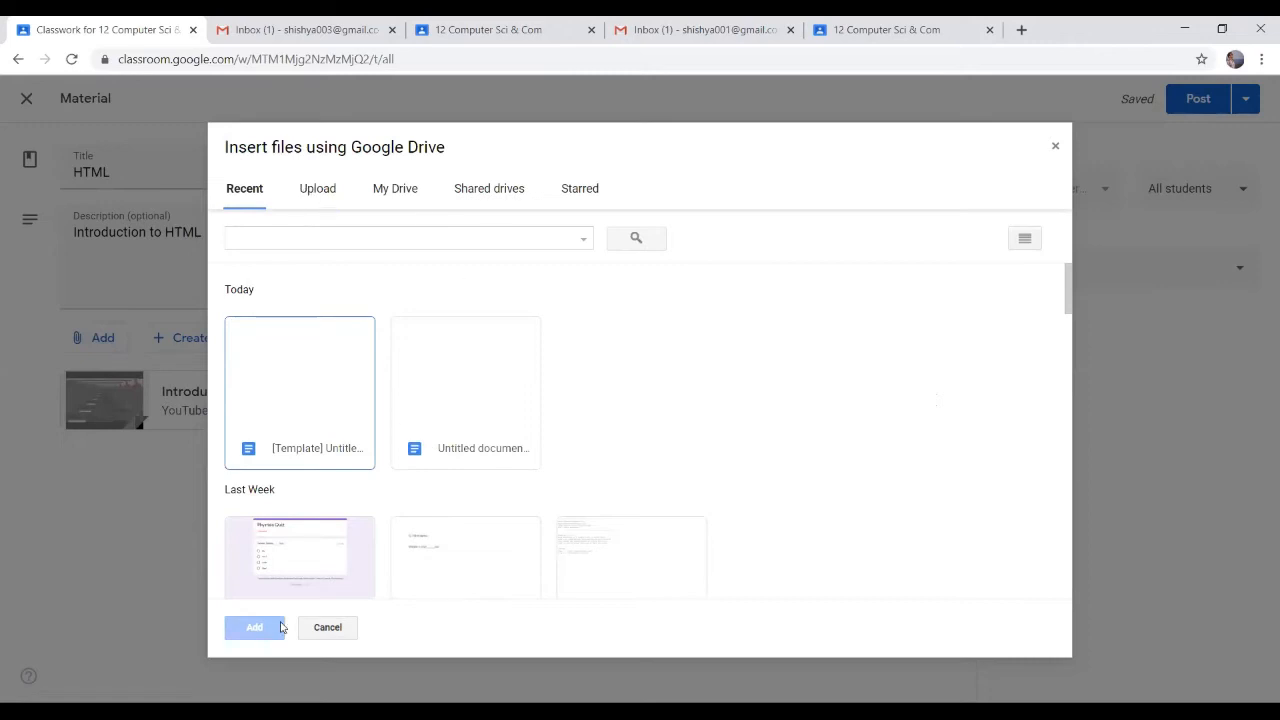
{"action": "left_click", "coordinate": [1057, 151]}
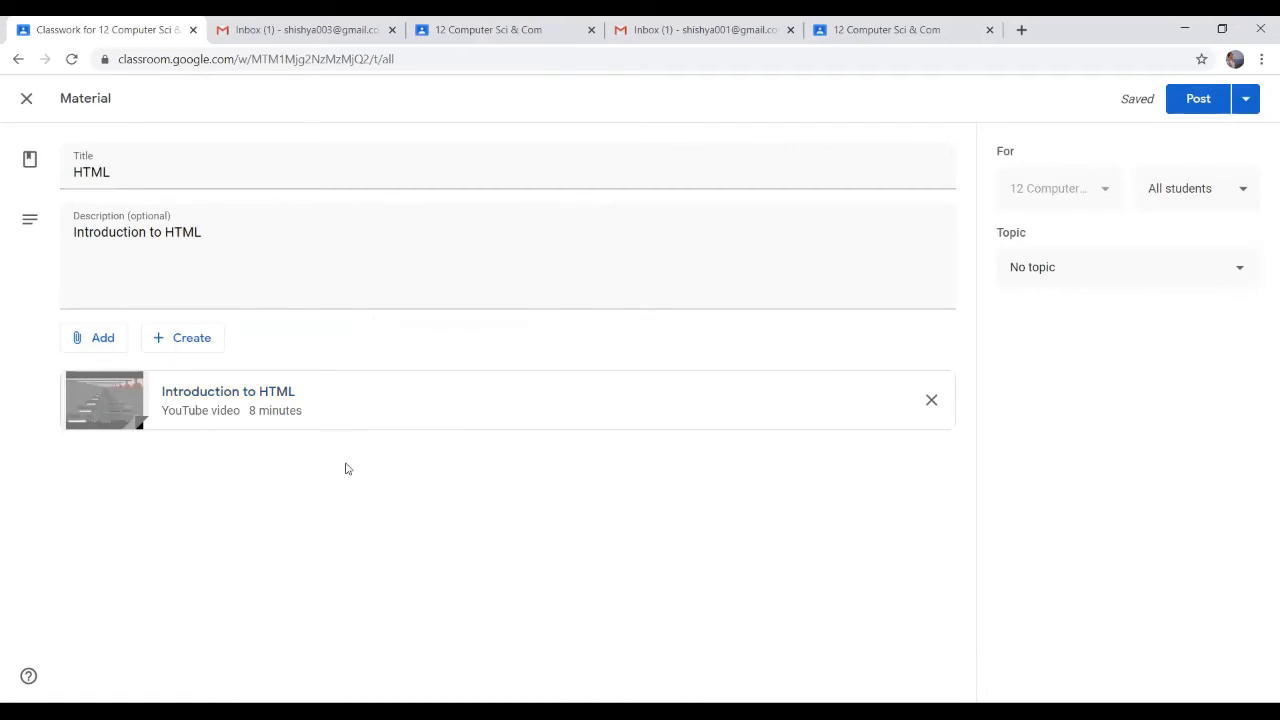
{"action": "left_click", "coordinate": [101, 341]}
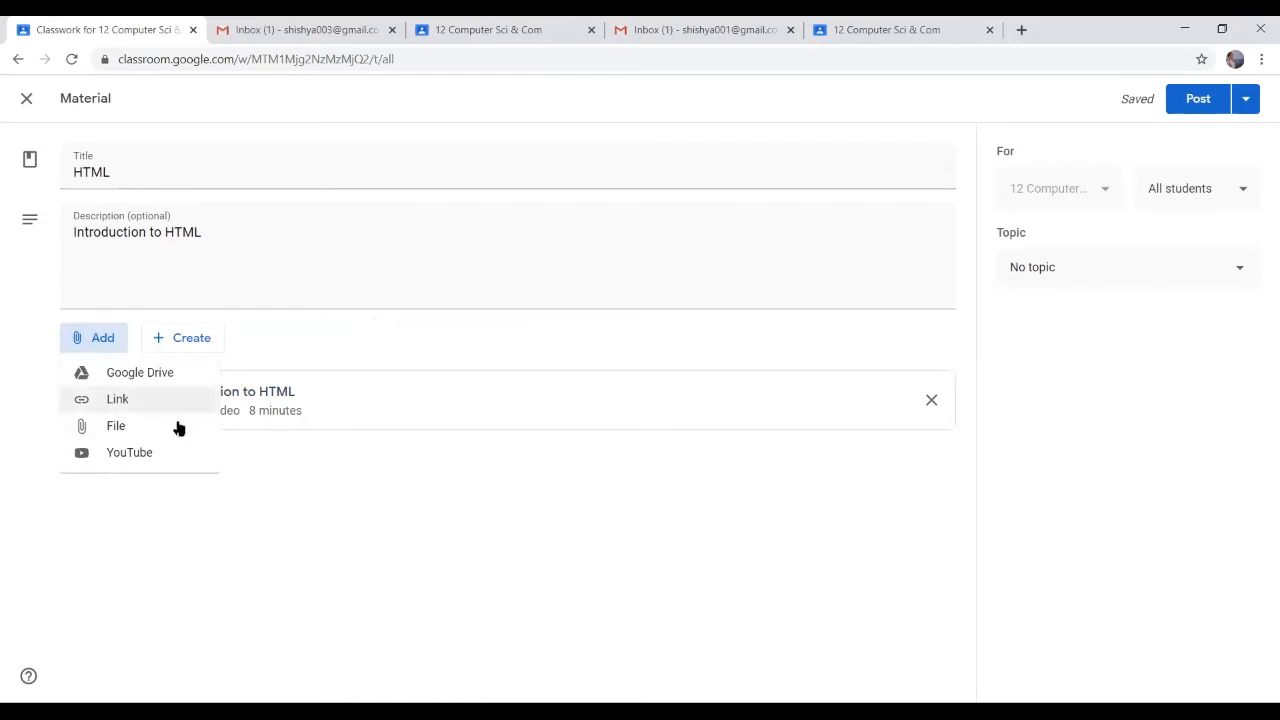
{"action": "left_click", "coordinate": [214, 551]}
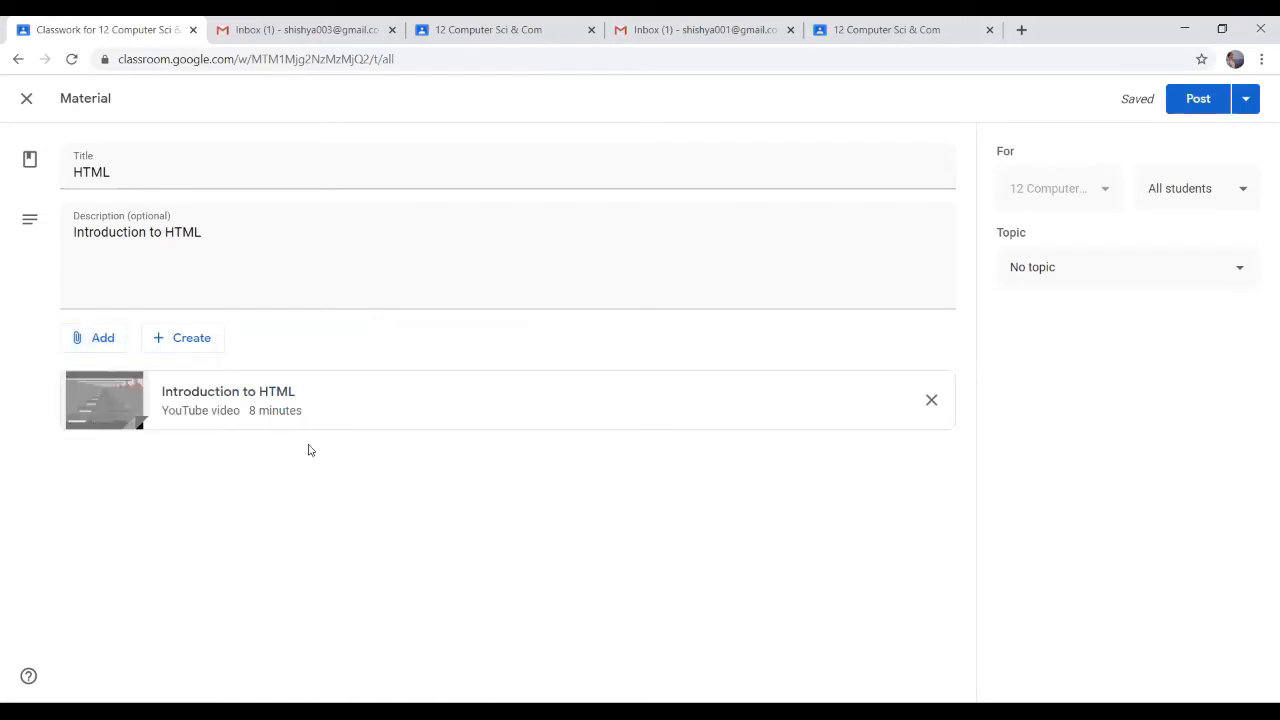
Search the web for "what is html" in a new browser tab
{"action": "left_click", "coordinate": [1021, 29]}
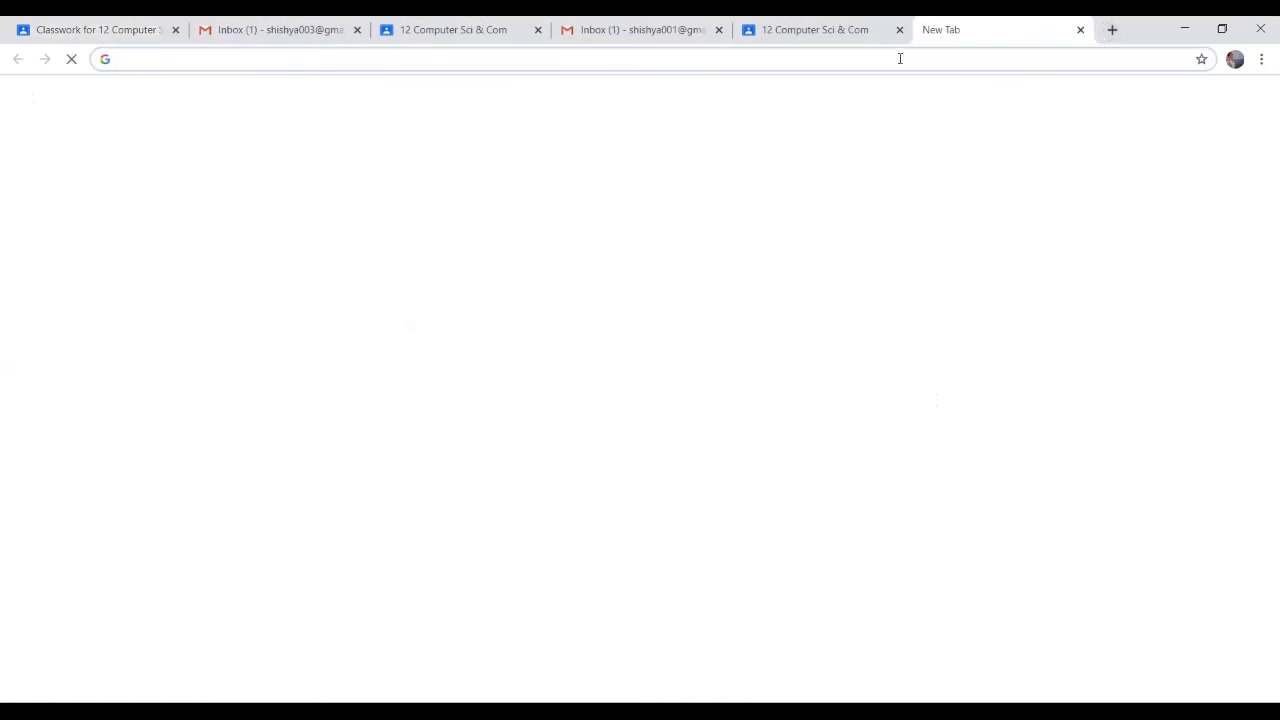
{"action": "type", "text": "in"}
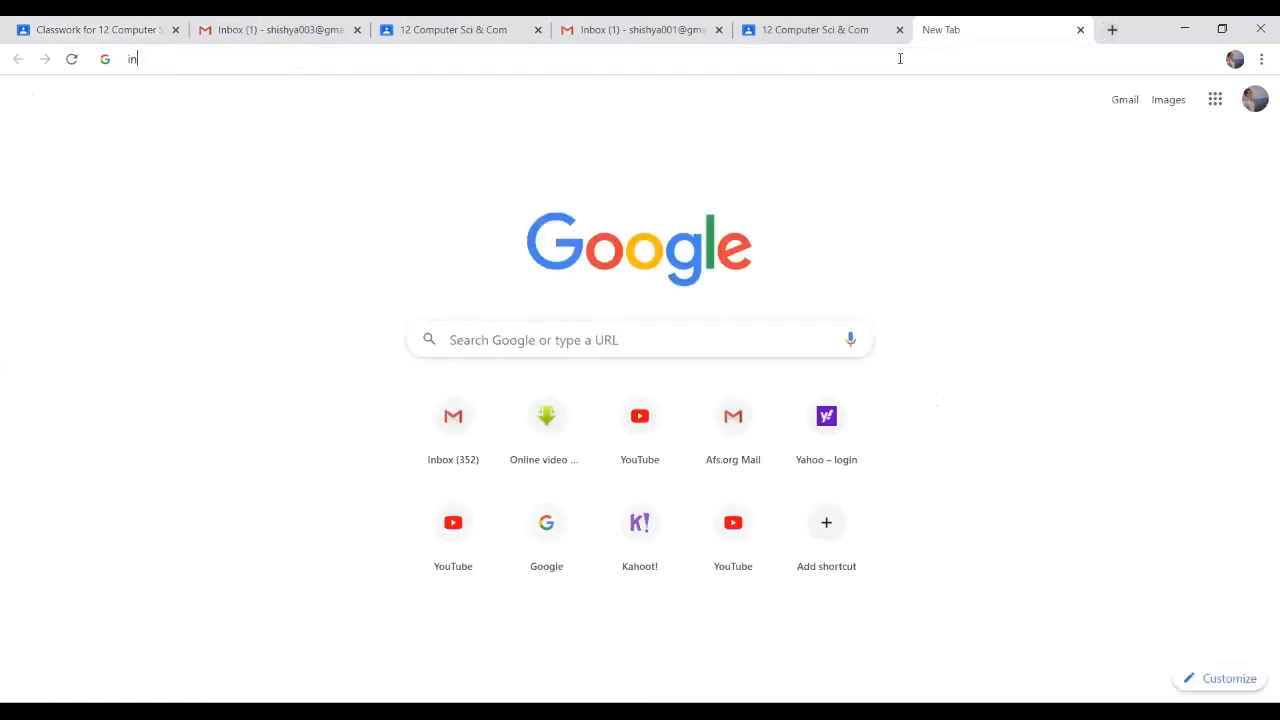
{"action": "key", "text": "BackSpace"}
{"action": "key", "text": "BackSpace"}
{"action": "type", "text": "what is html"}
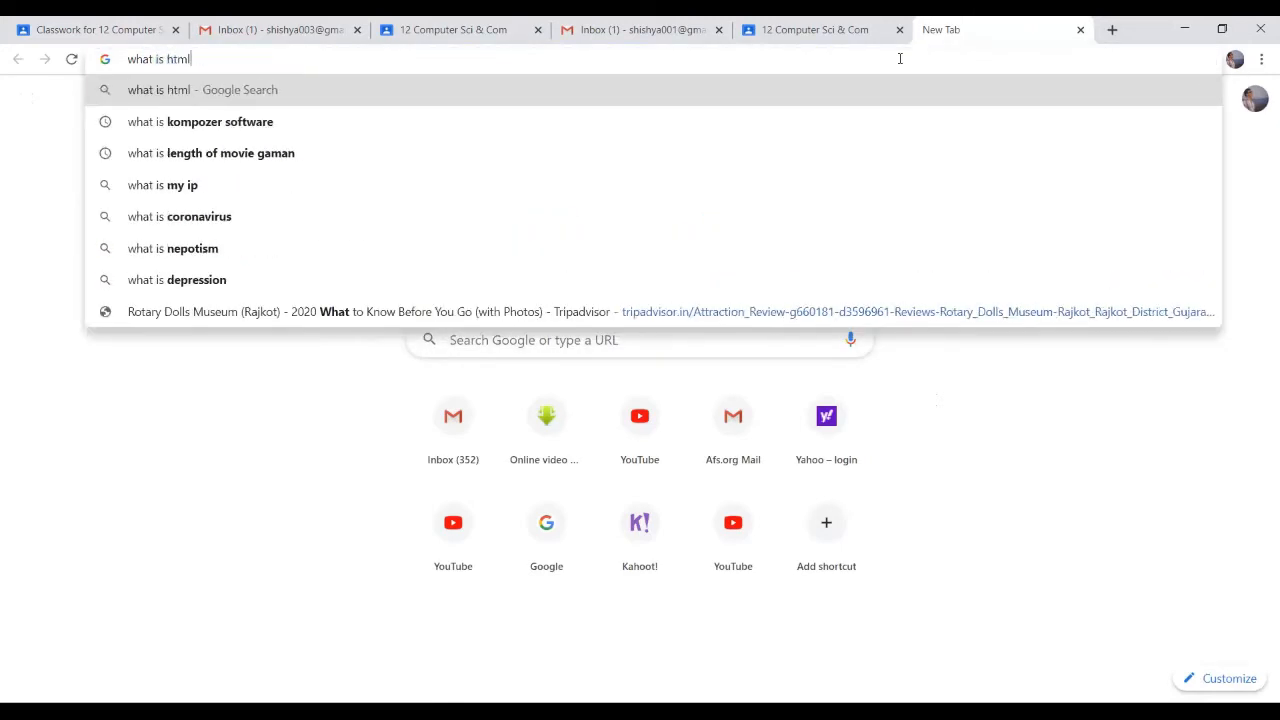
{"action": "key", "text": "Return"}
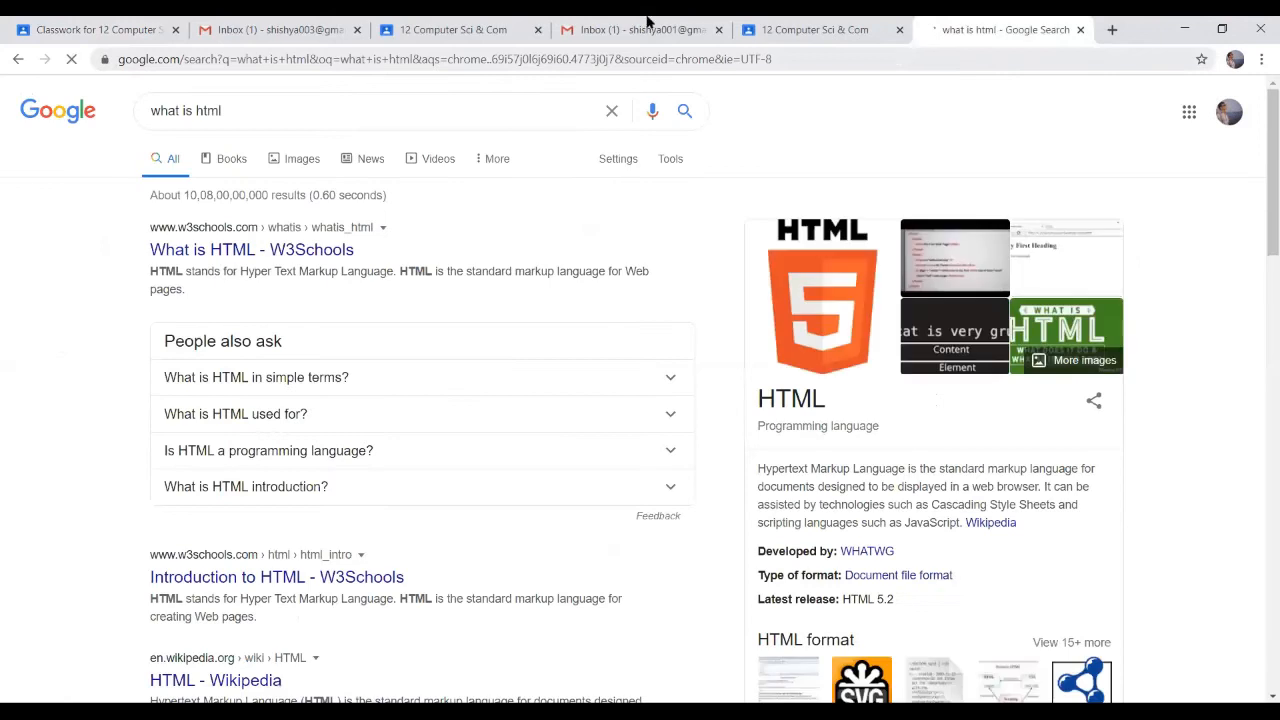
Open the W3Schools "What is HTML" result and copy the page's web address
{"action": "left_click", "coordinate": [312, 254]}
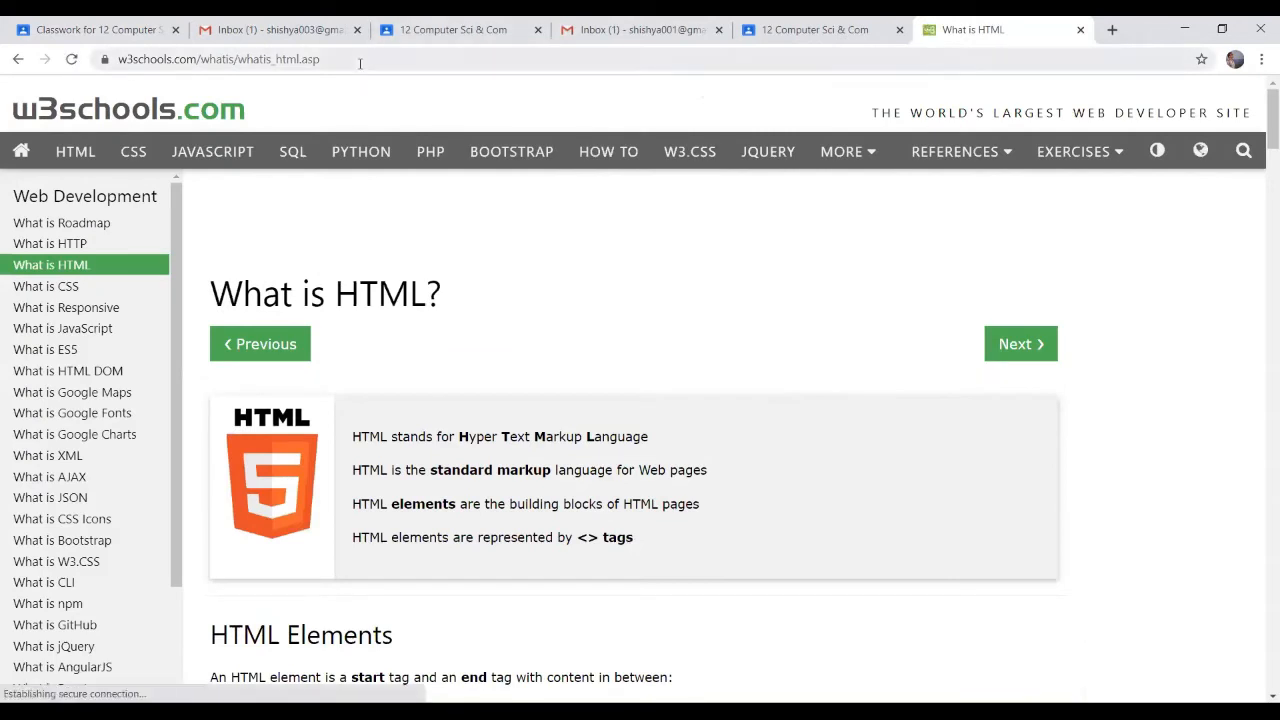
{"action": "left_click", "coordinate": [278, 61]}
{"action": "right_click", "coordinate": [278, 61]}
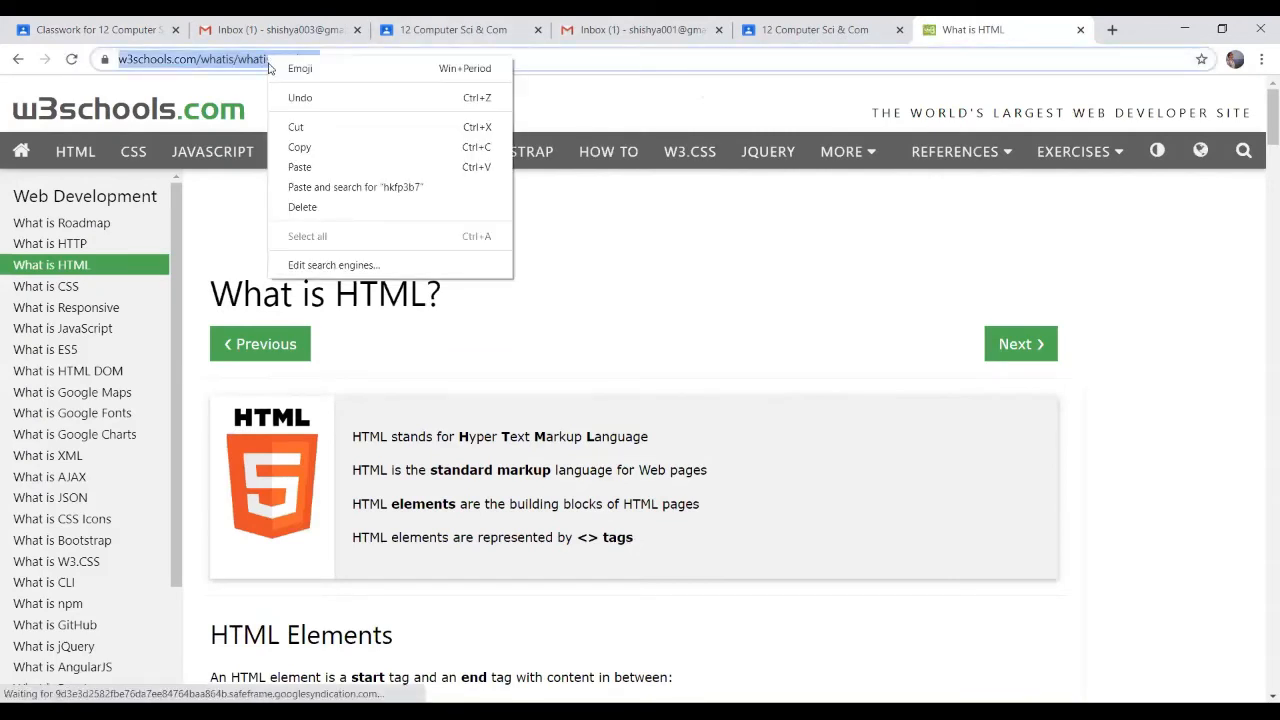
{"action": "left_click", "coordinate": [320, 149]}
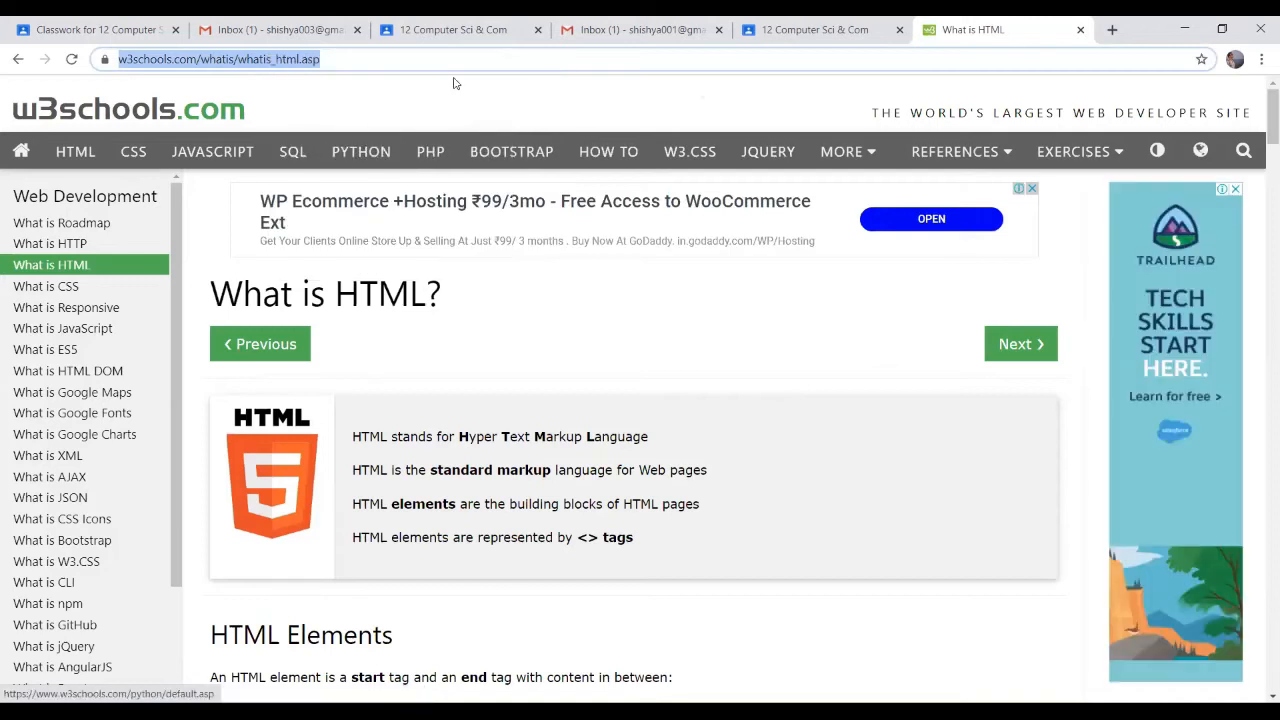
Attach the copied W3Schools page as a link to the HTML material and post the material to the class
{"action": "left_click", "coordinate": [57, 30]}
{"action": "left_click", "coordinate": [106, 347]}
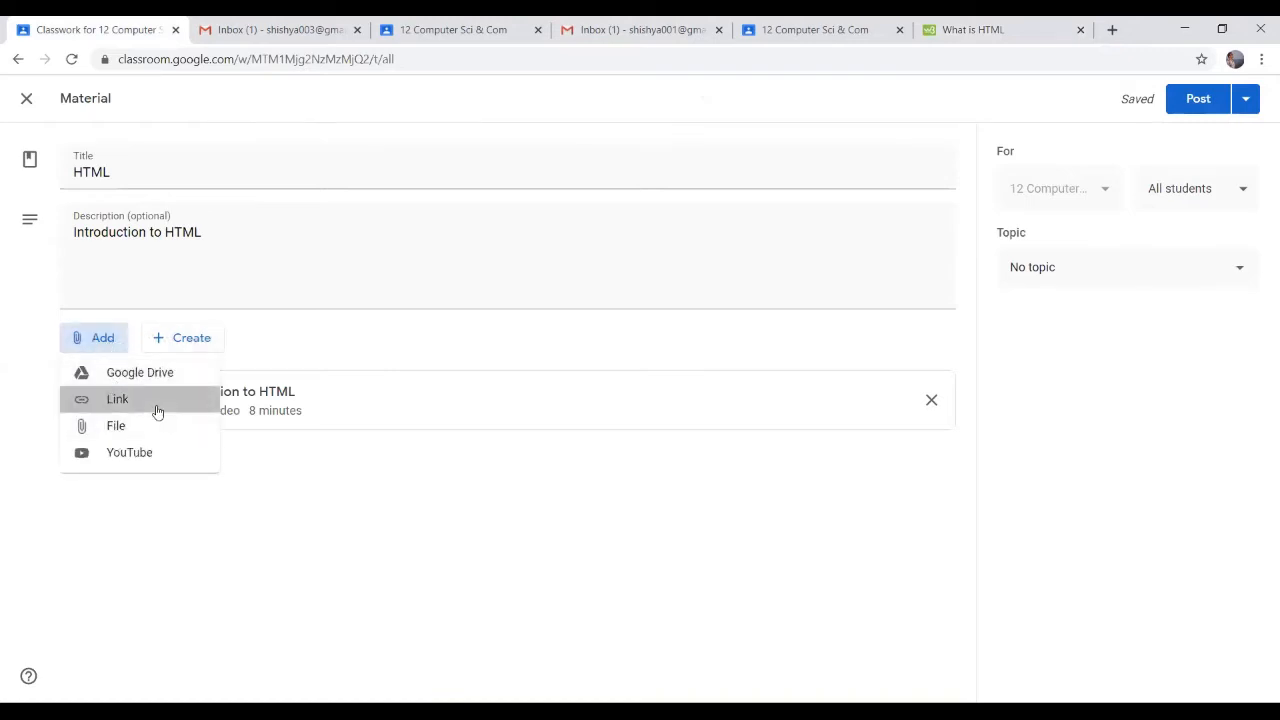
{"action": "left_click", "coordinate": [154, 402]}
{"action": "key", "text": "ctrl+v"}
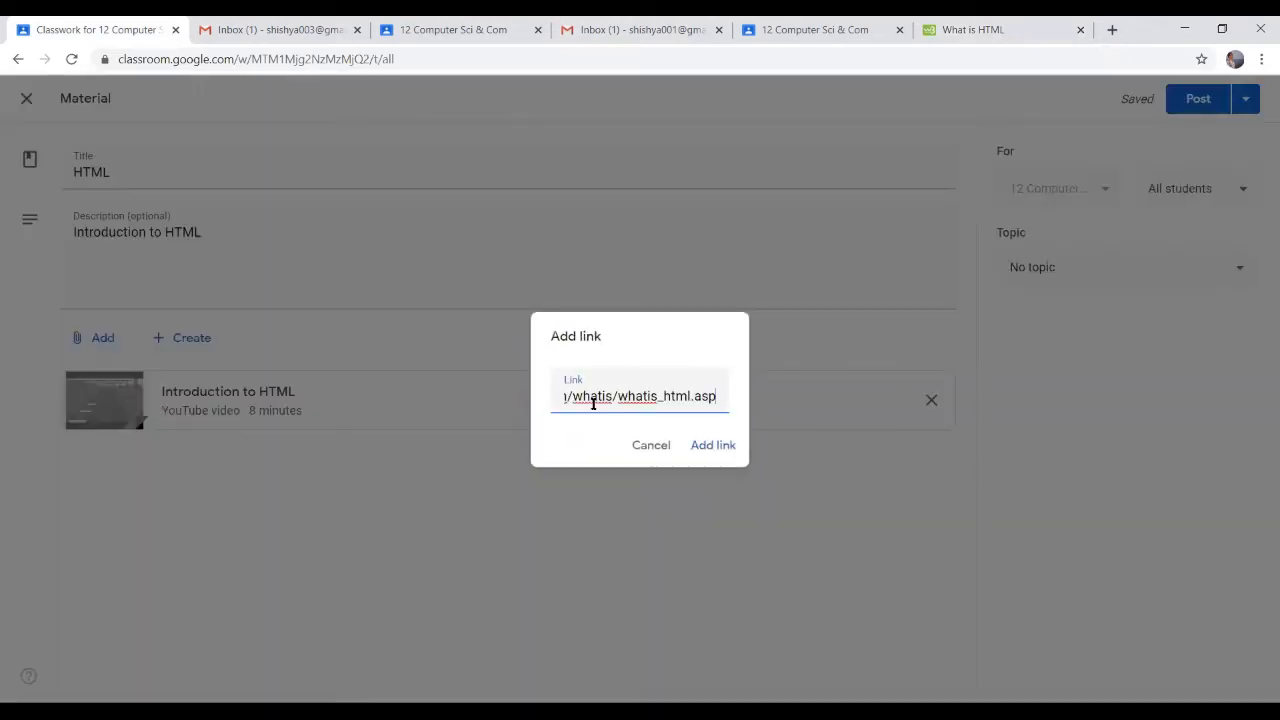
{"action": "left_click", "coordinate": [711, 445]}
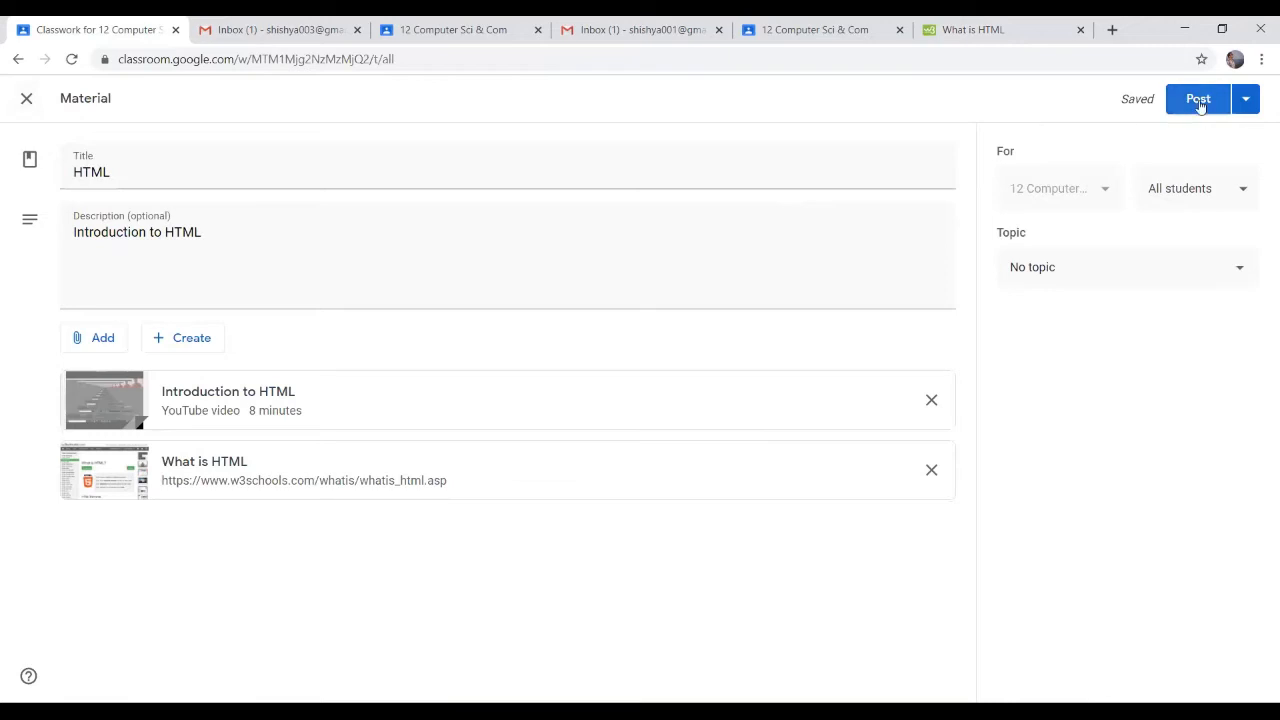
{"action": "left_click", "coordinate": [1247, 104]}
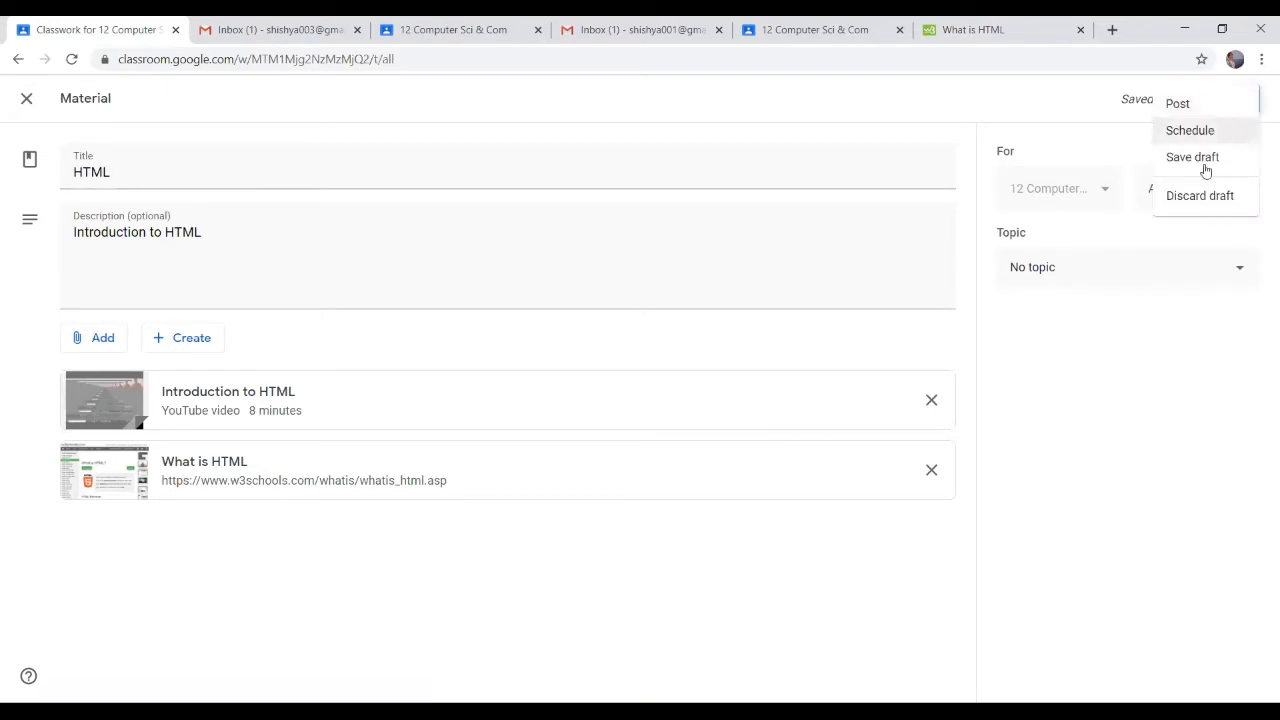
{"action": "left_click", "coordinate": [1197, 104]}
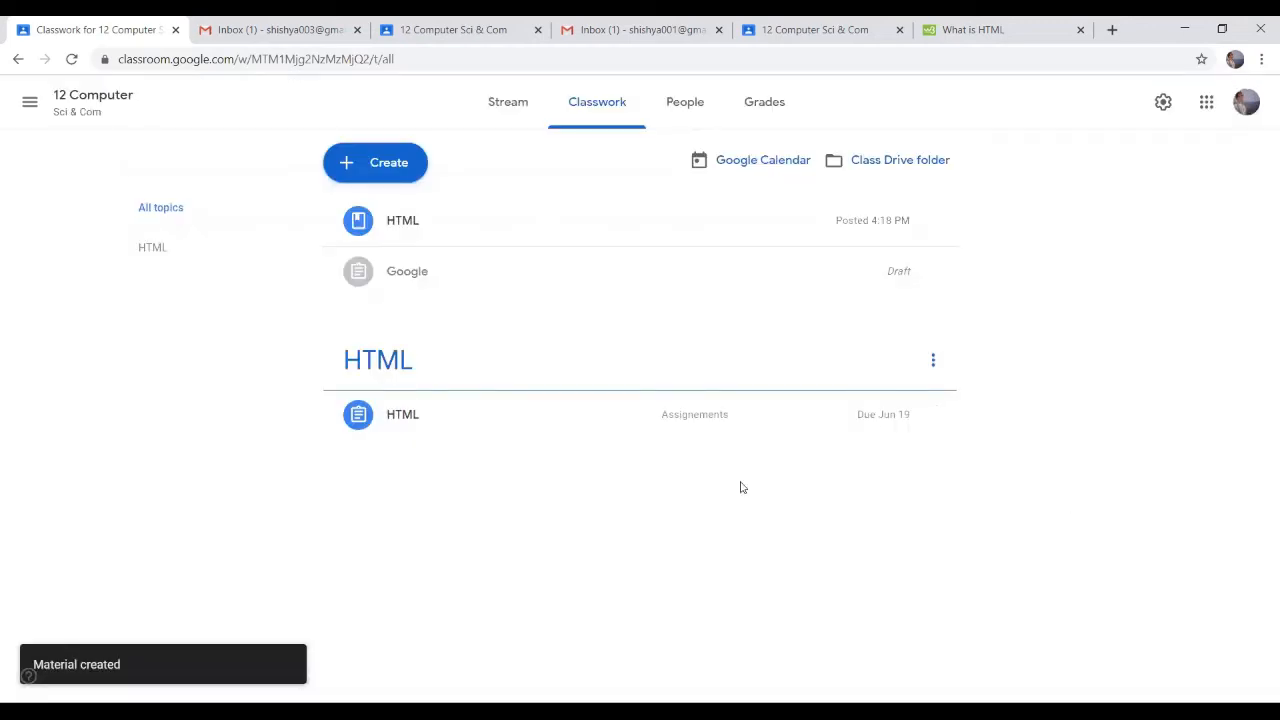
Check the posted HTML material and its attachments in the first student account's classwork
{"action": "left_click", "coordinate": [447, 32]}
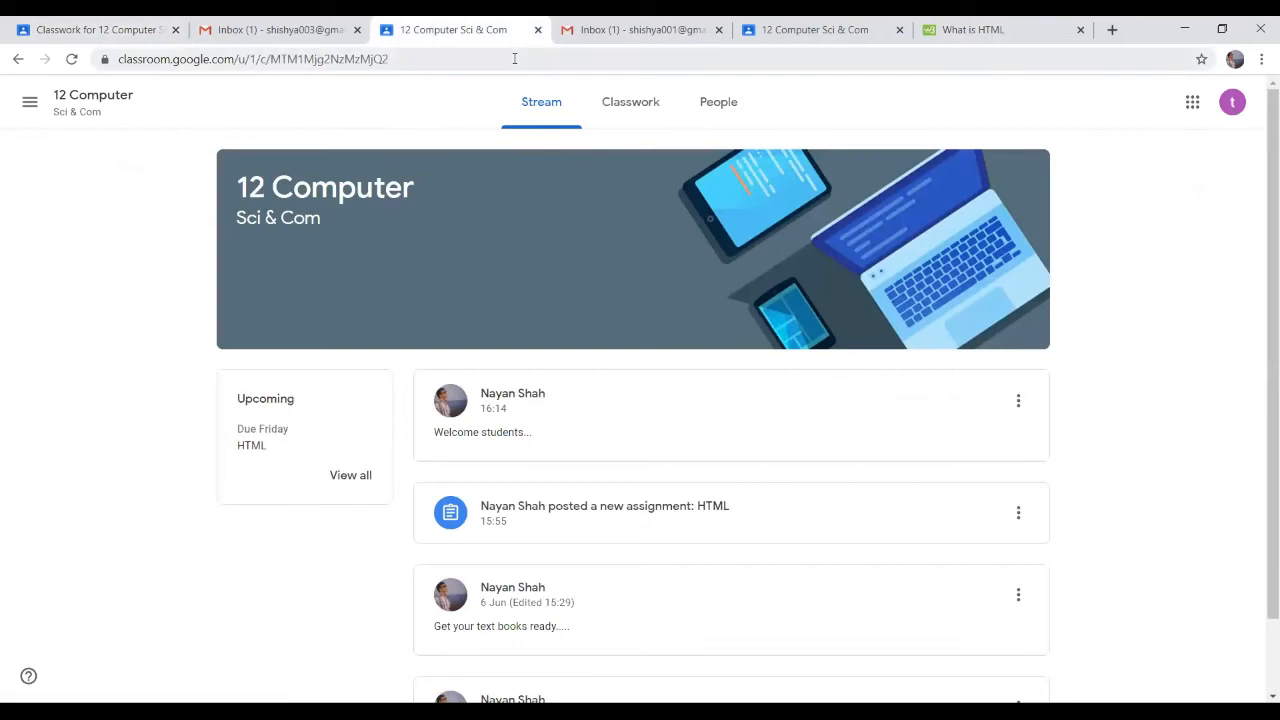
{"action": "left_click", "coordinate": [610, 106]}
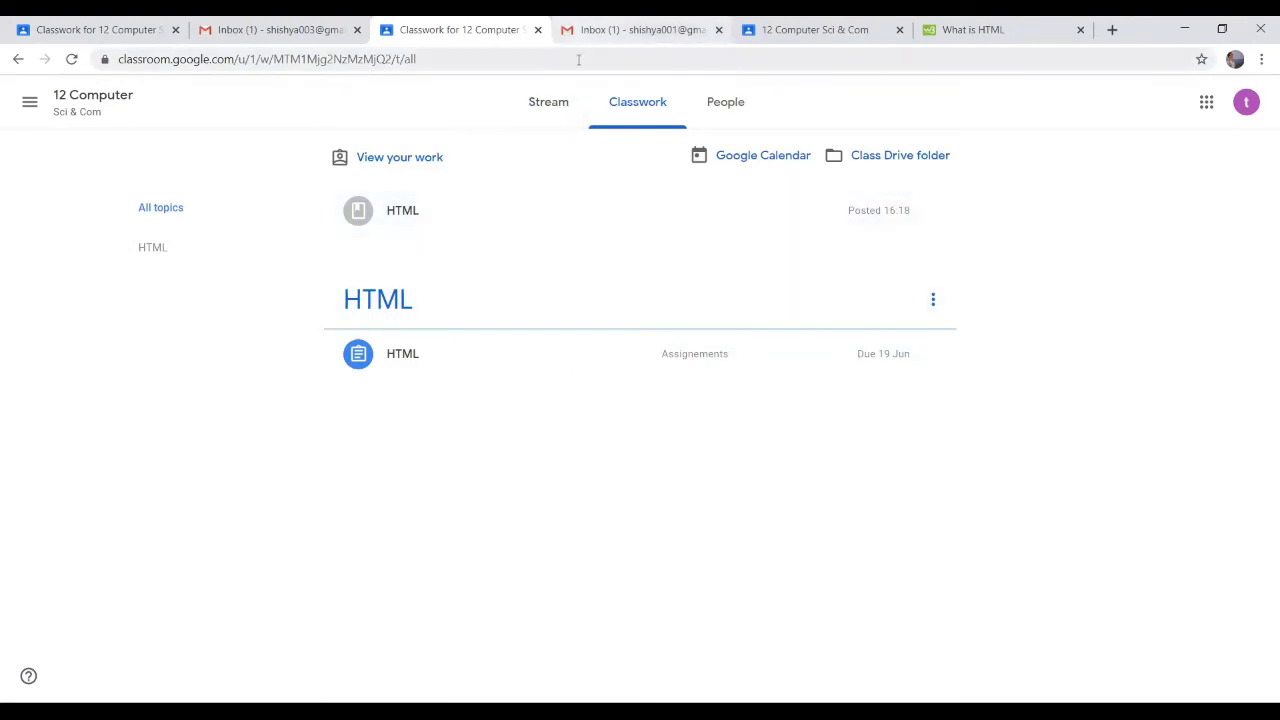
{"action": "left_click", "coordinate": [492, 216]}
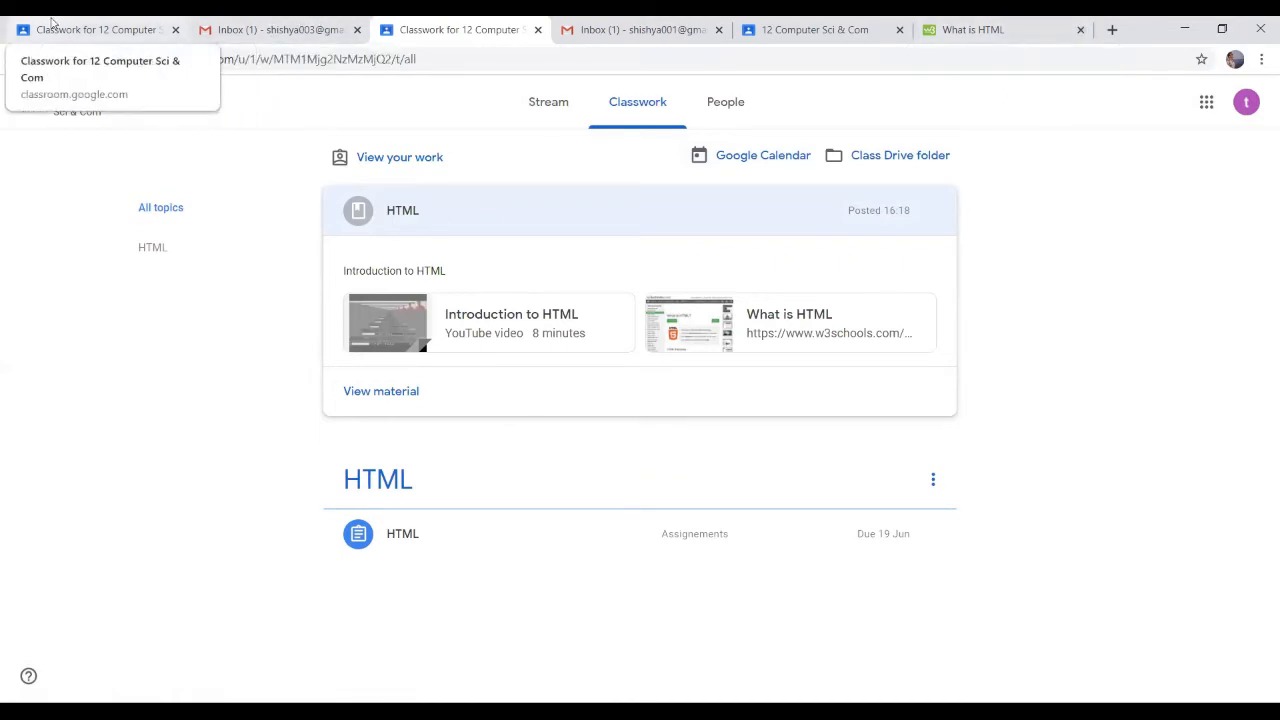
Start a new assignment in the teacher's classwork titled HTML with the instructions "Write simple webpage code..."
{"action": "left_click", "coordinate": [95, 29]}
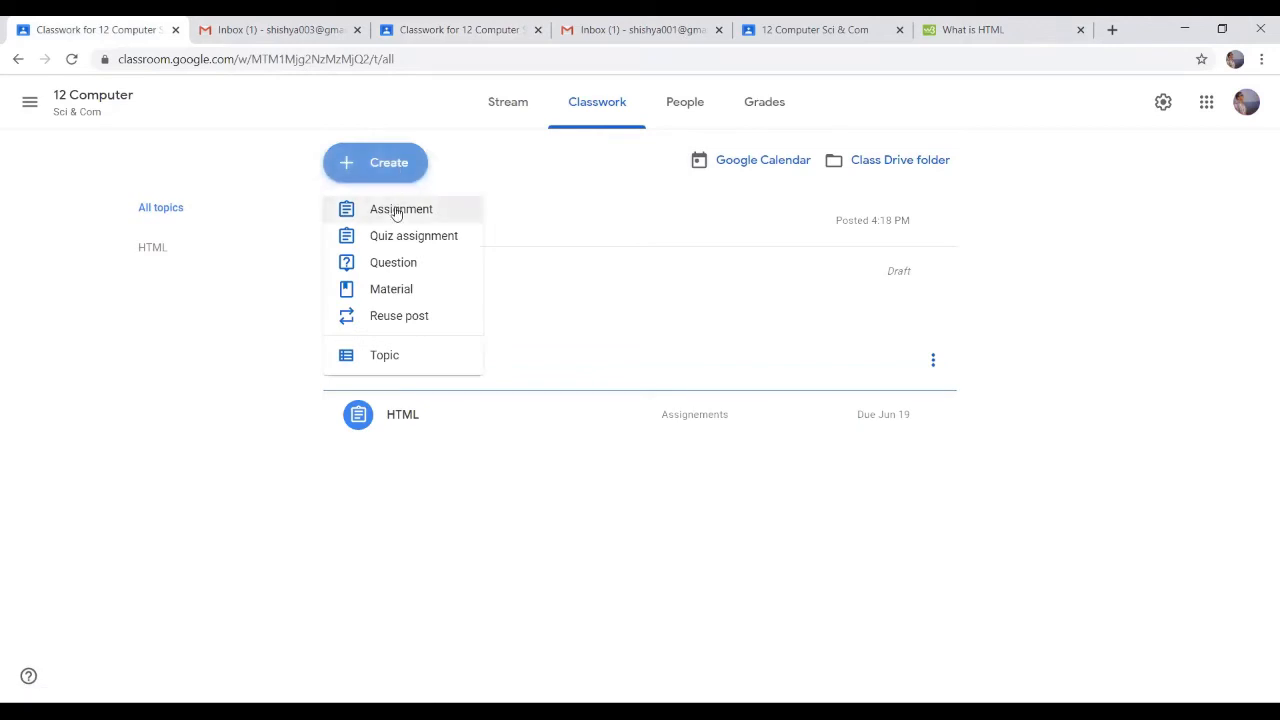
{"action": "left_click", "coordinate": [397, 210]}
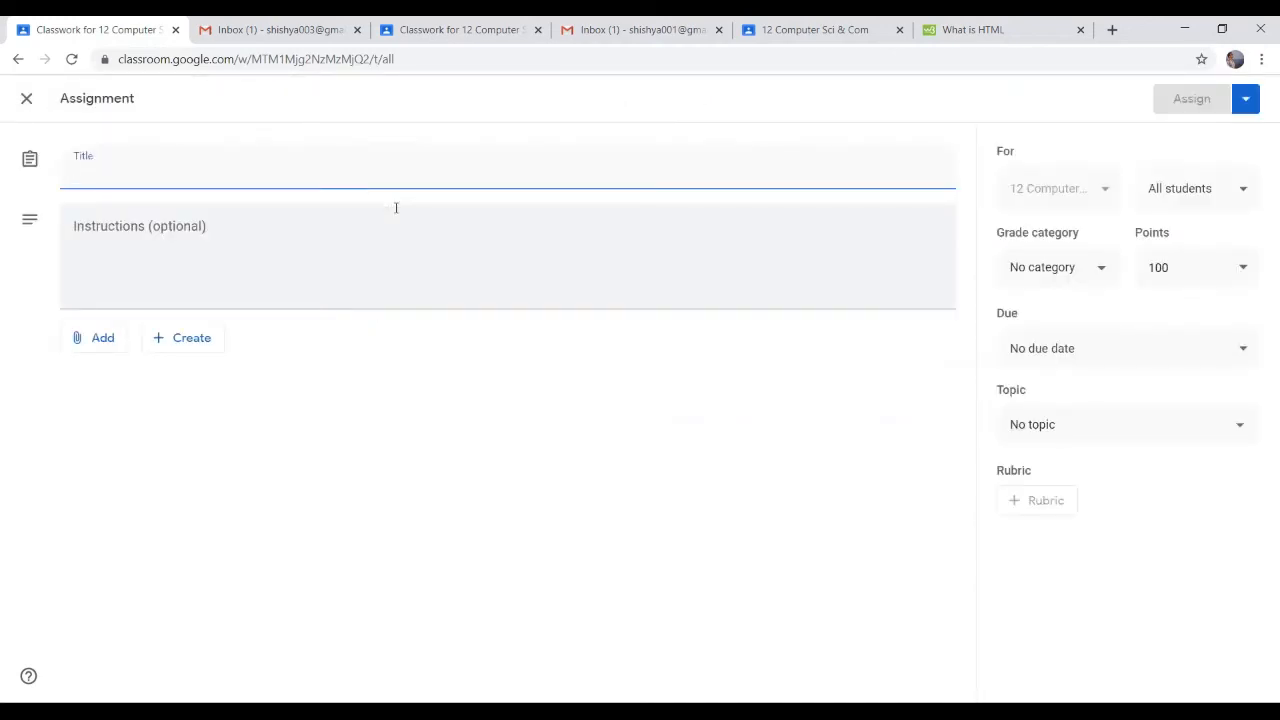
{"action": "type", "text": "HTML"}
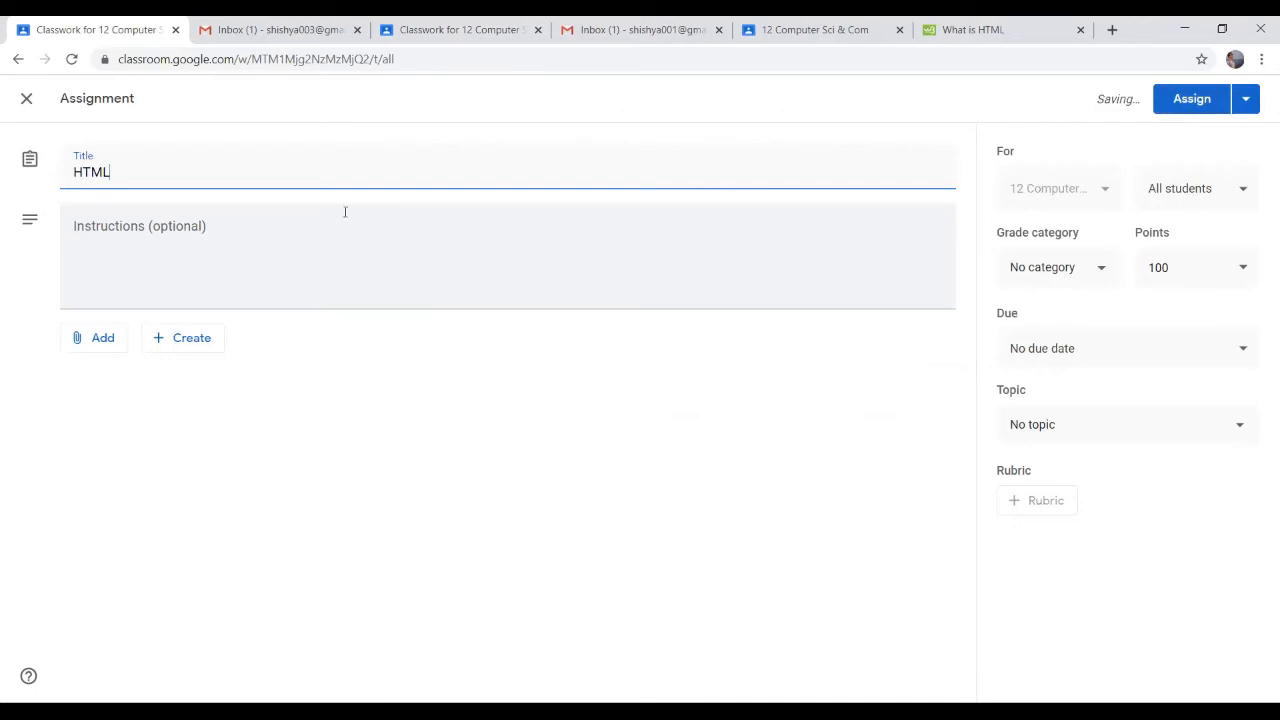
{"action": "left_click", "coordinate": [339, 222]}
{"action": "type", "text": "Write sim"}
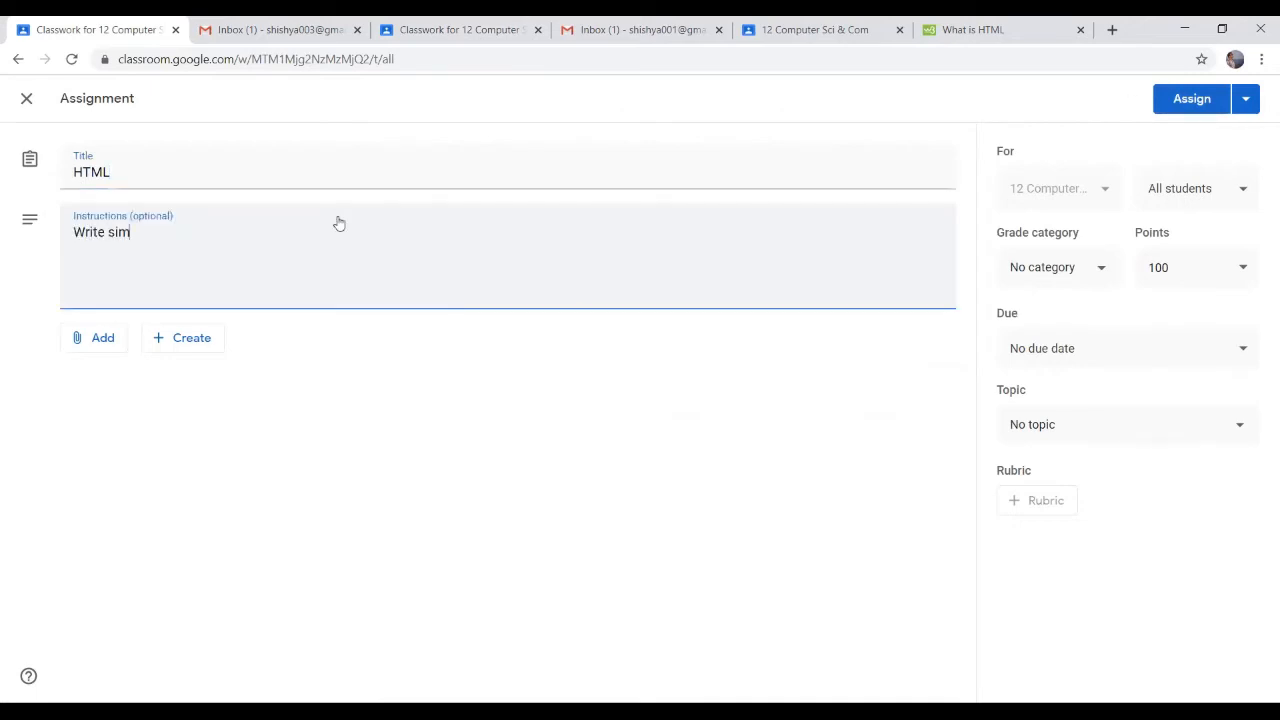
{"action": "type", "text": "ple webpage code..."}
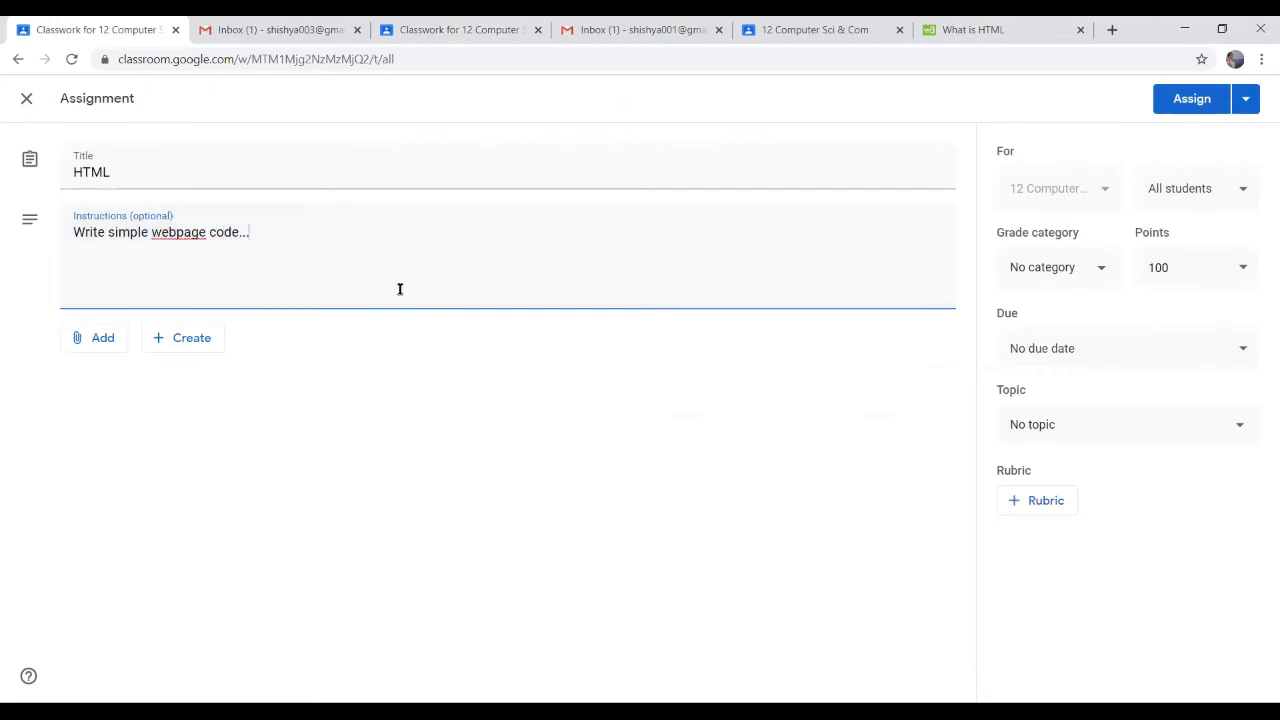
Create a Google Docs attachment for the assignment and name the document "HTML Assignment-1"
{"action": "left_click", "coordinate": [88, 348]}
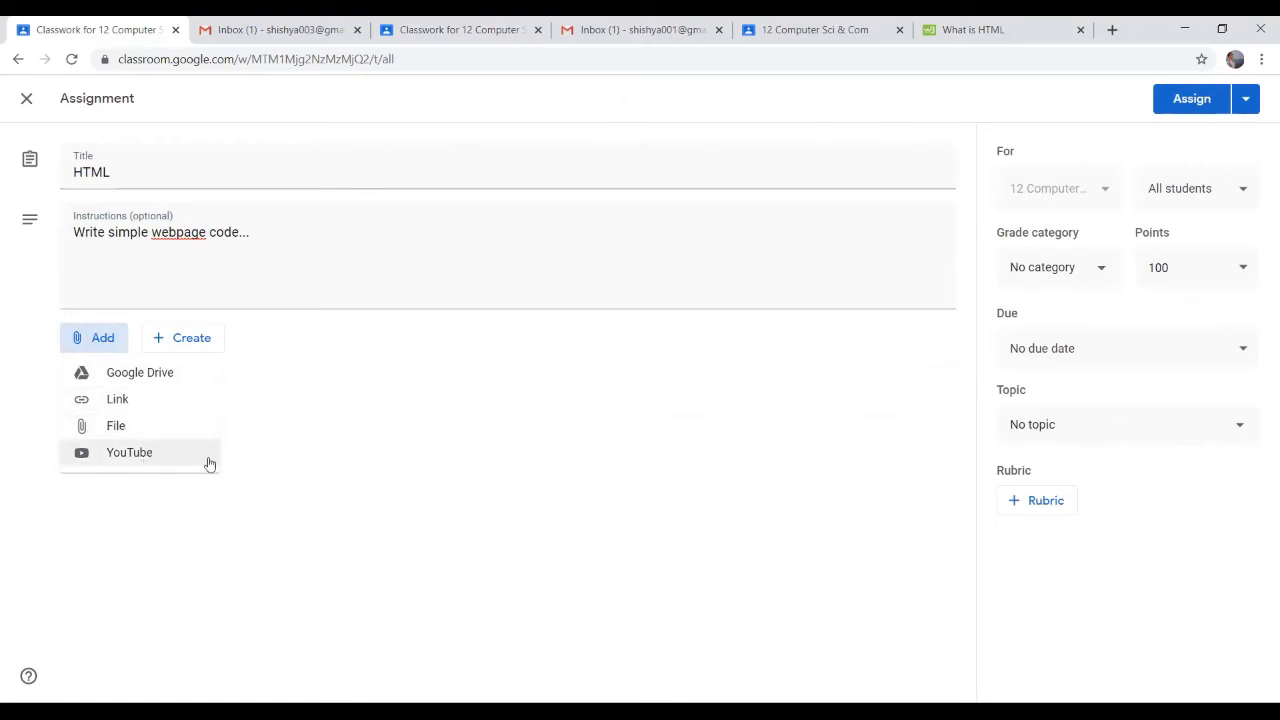
{"action": "left_click", "coordinate": [280, 283]}
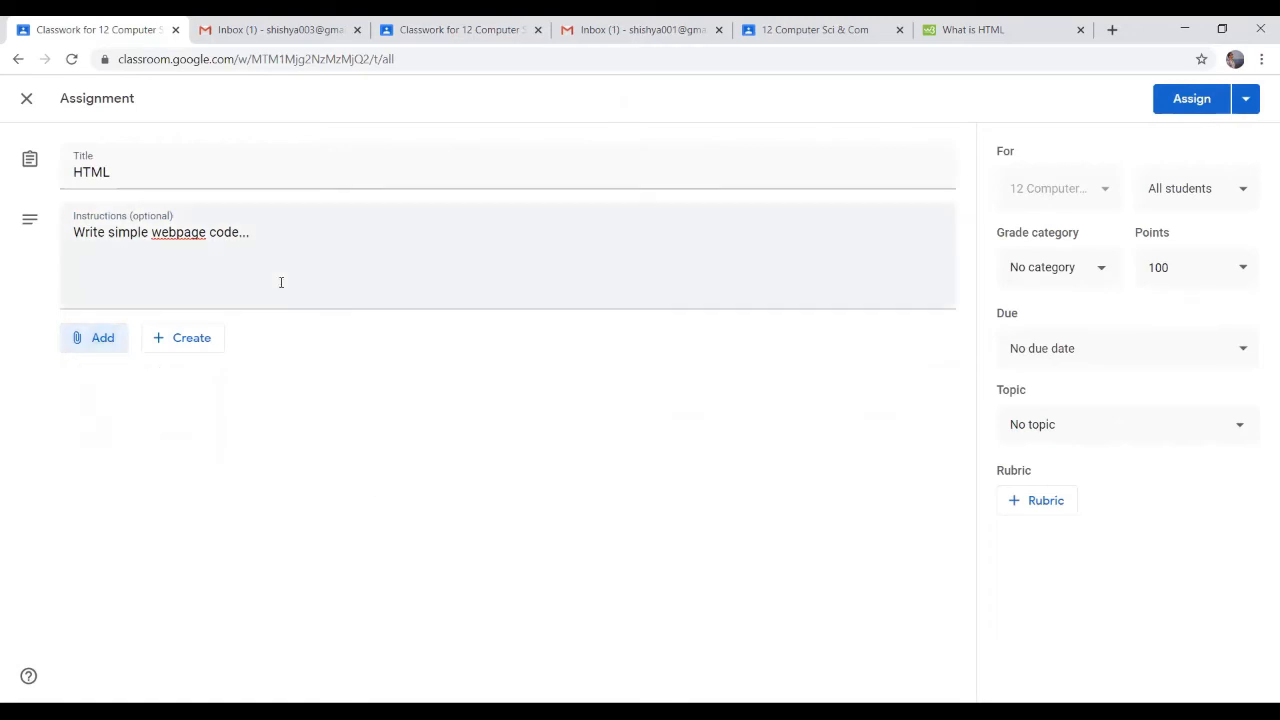
{"action": "left_click", "coordinate": [182, 338]}
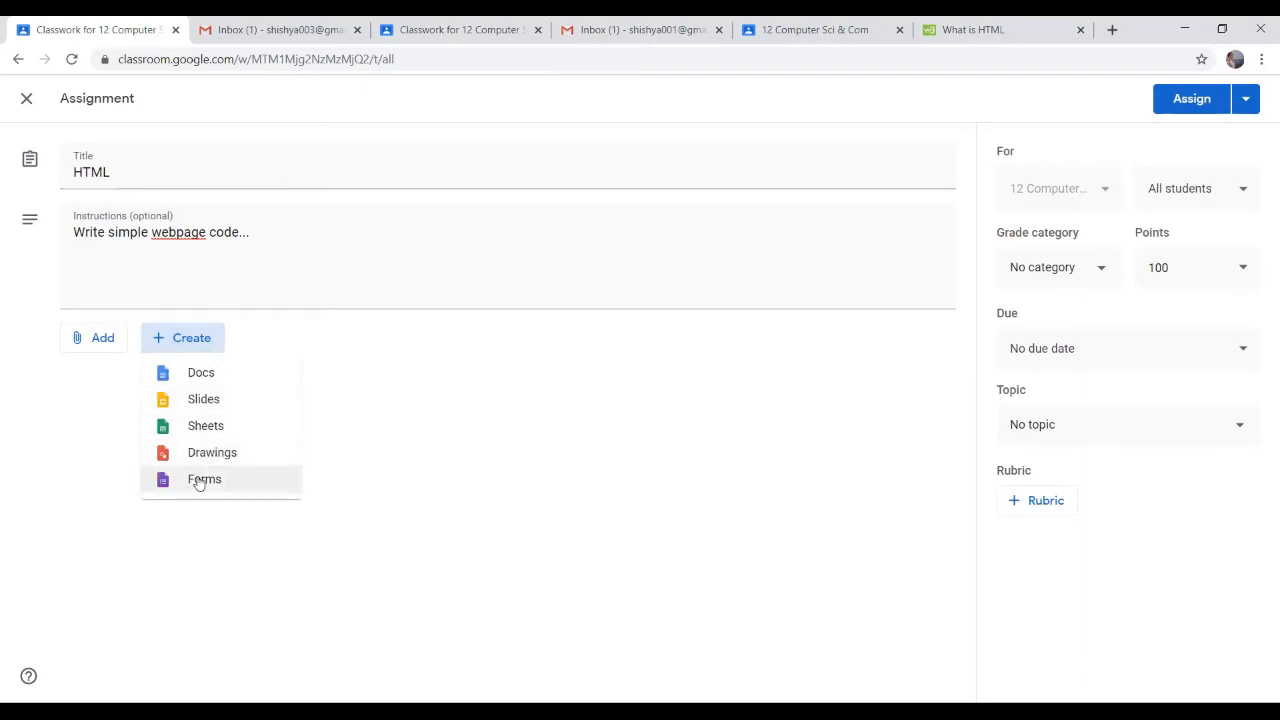
{"action": "left_click", "coordinate": [214, 374]}
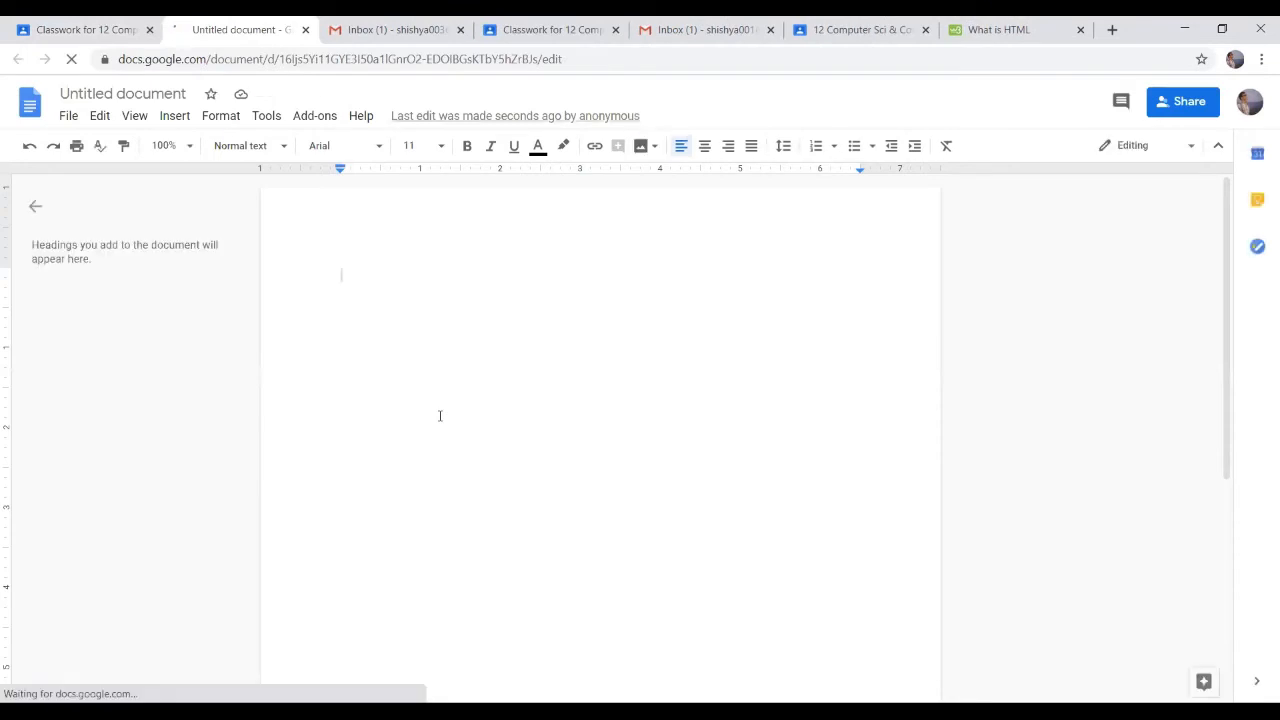
{"action": "left_click", "coordinate": [163, 92]}
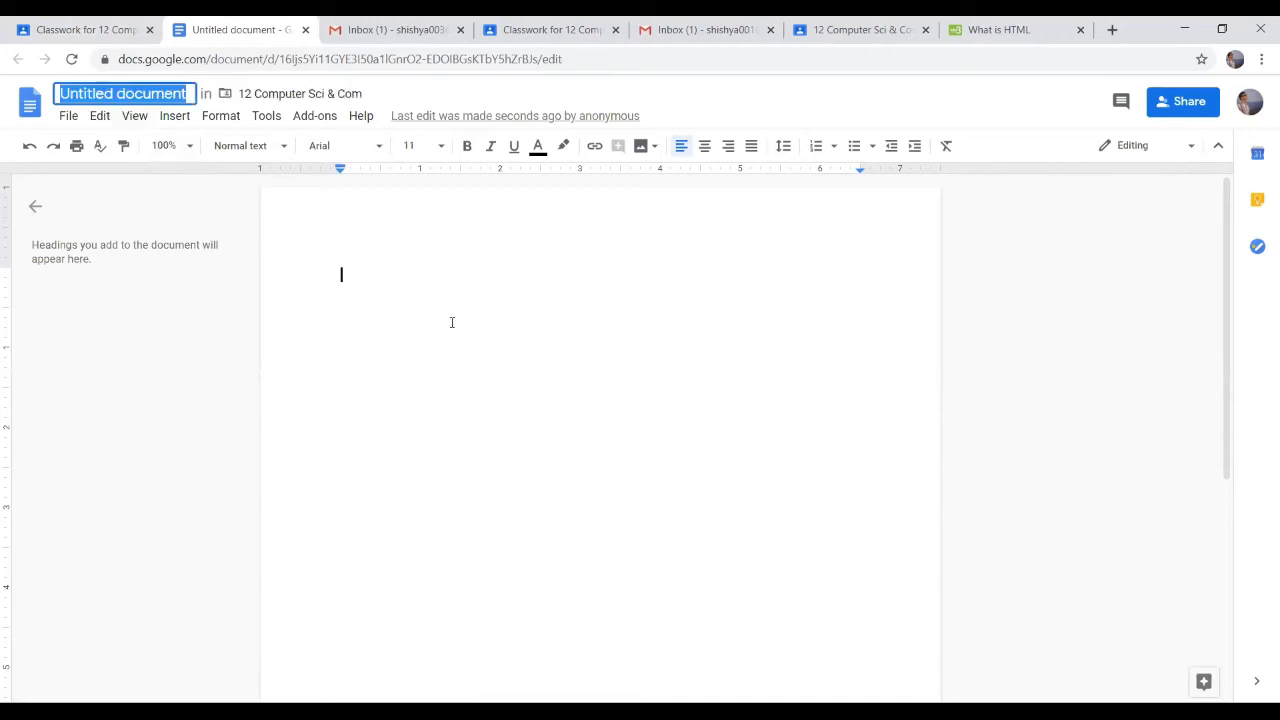
{"action": "type", "text": "HTML"}
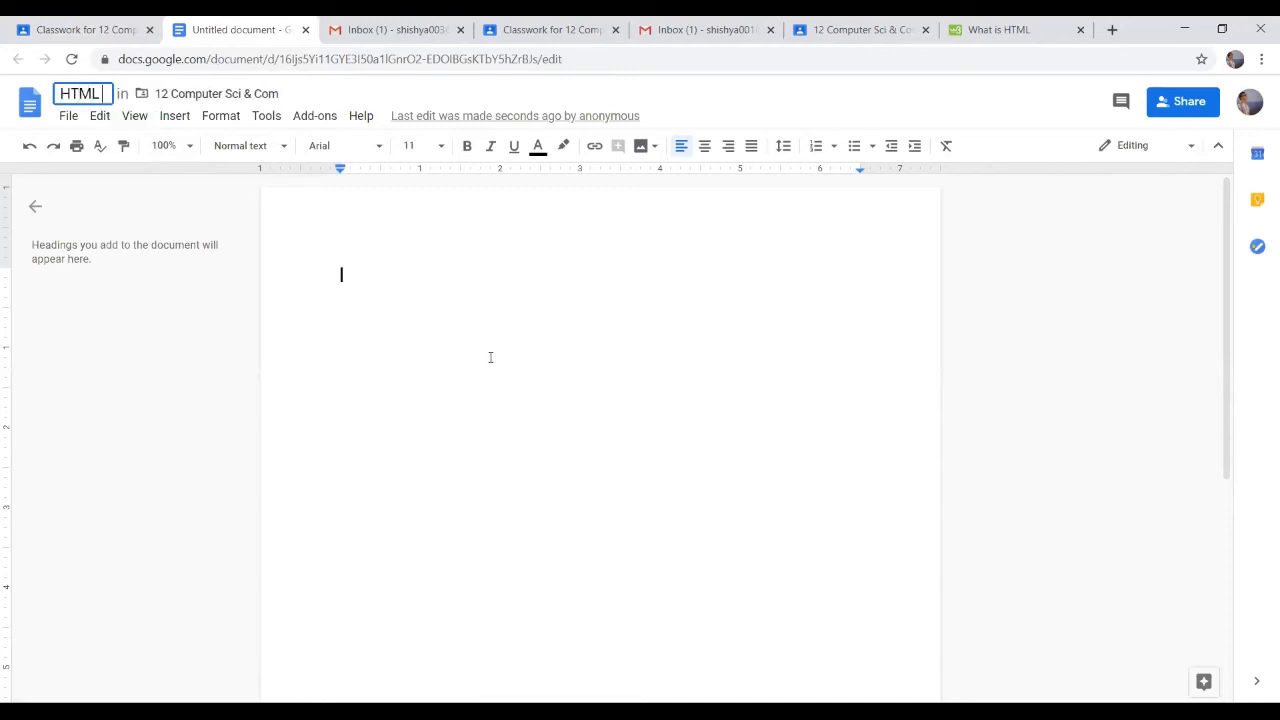
{"action": "type", "text": " Assignm"}
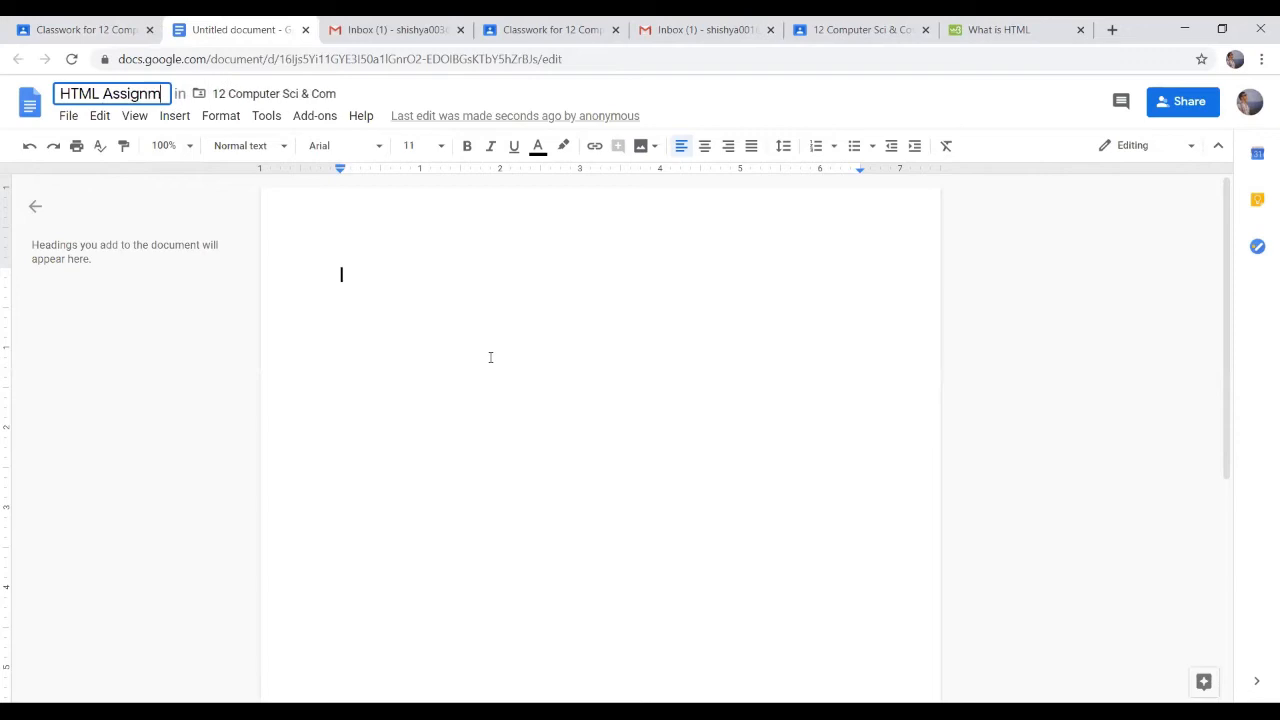
{"action": "type", "text": "ent-1"}
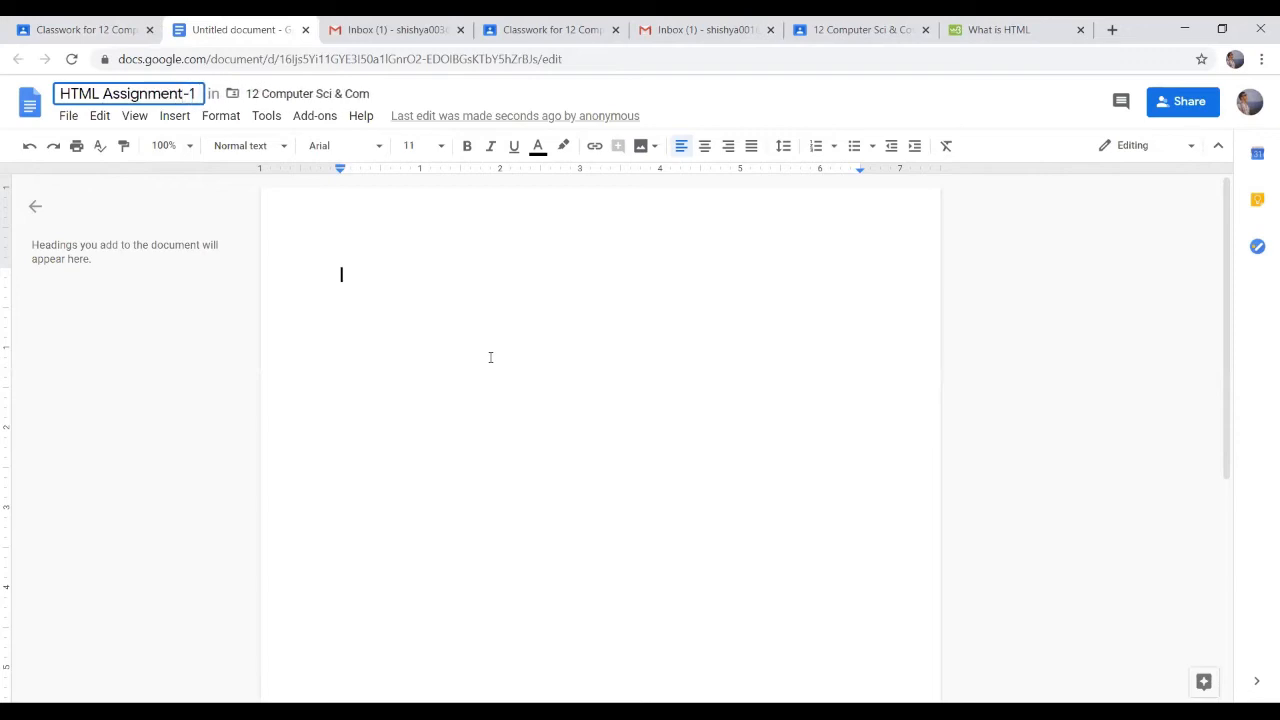
Write "Write an HTML code to print months name in ordered list form..." in the document and dismiss the grammar suggestions notice
{"action": "left_click", "coordinate": [663, 304]}
{"action": "type", "text": "Write a code to print"}
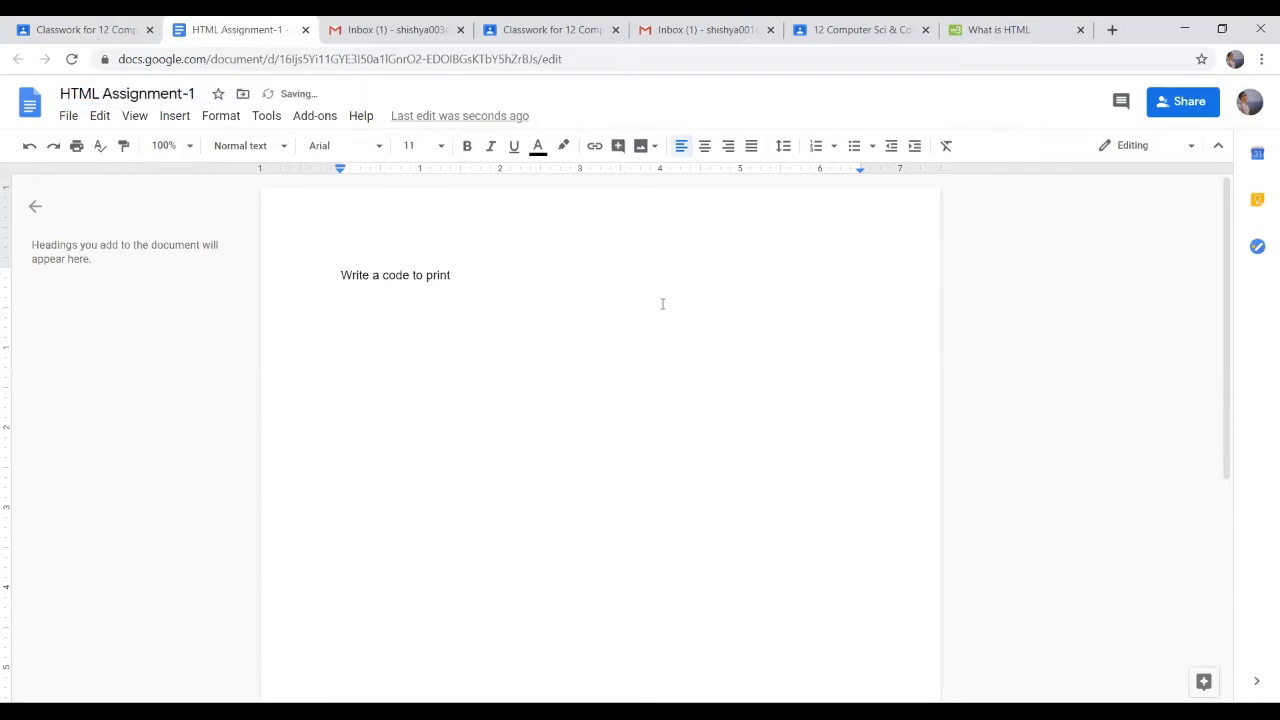
{"action": "key", "text": "Left"}
{"action": "key", "text": "Left"}
{"action": "key", "text": "Left"}
{"action": "key", "text": "Left"}
{"action": "key", "text": "Left"}
{"action": "key", "text": "Left"}
{"action": "key", "text": "Left"}
{"action": "key", "text": "Left"}
{"action": "key", "text": "Left"}
{"action": "key", "text": "Left"}
{"action": "key", "text": "Left"}
{"action": "type", "text": "n HTML code to print "}
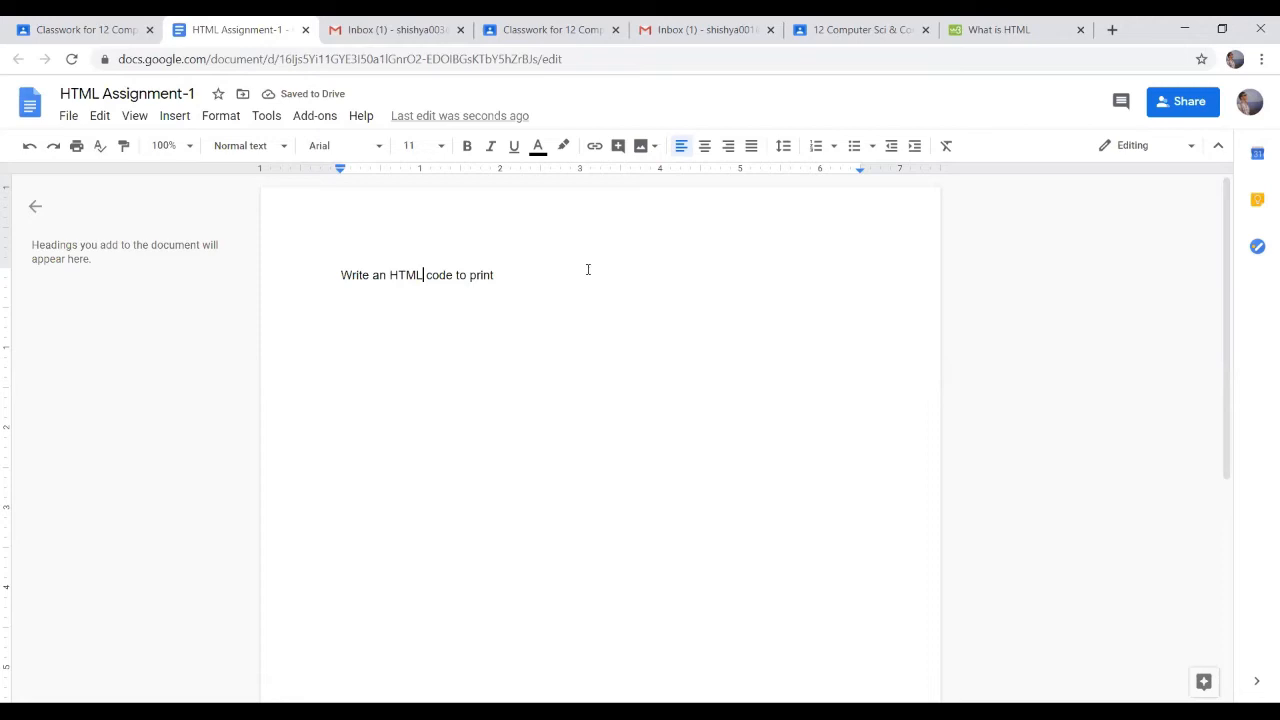
{"action": "type", "text": "months name in ordered lis"}
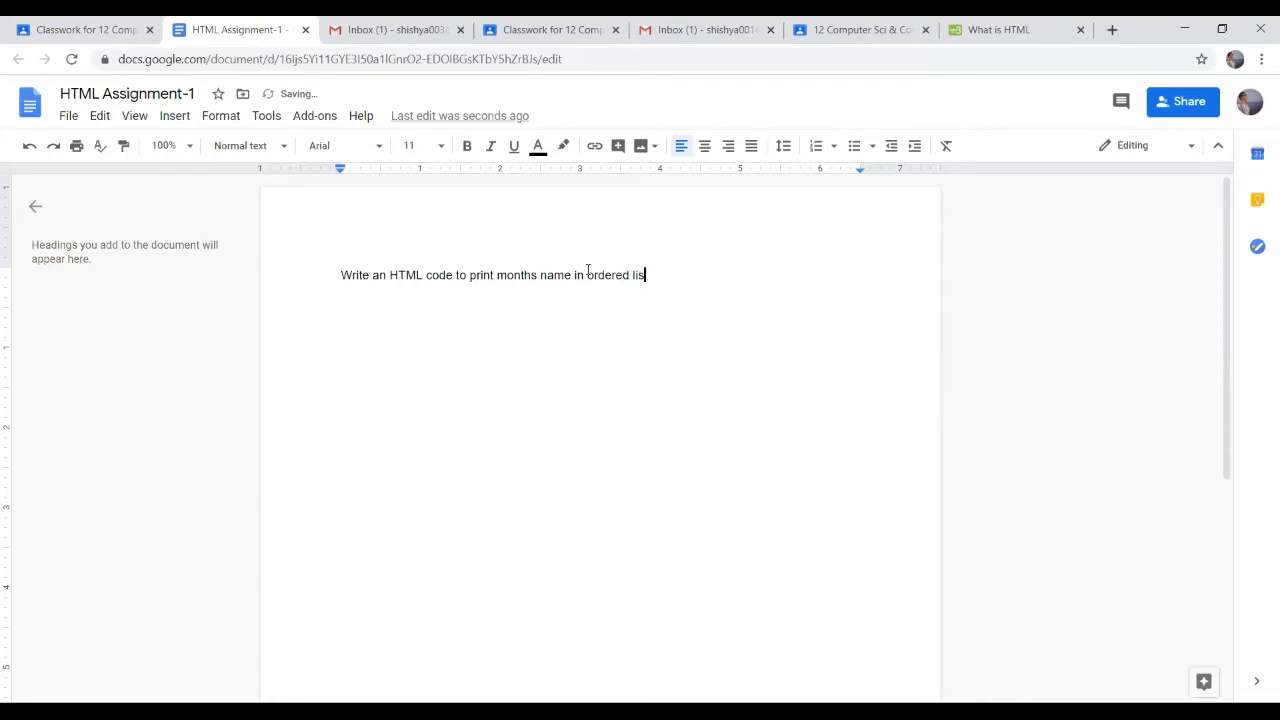
{"action": "type", "text": "t form..."}
{"action": "key", "text": "Return"}
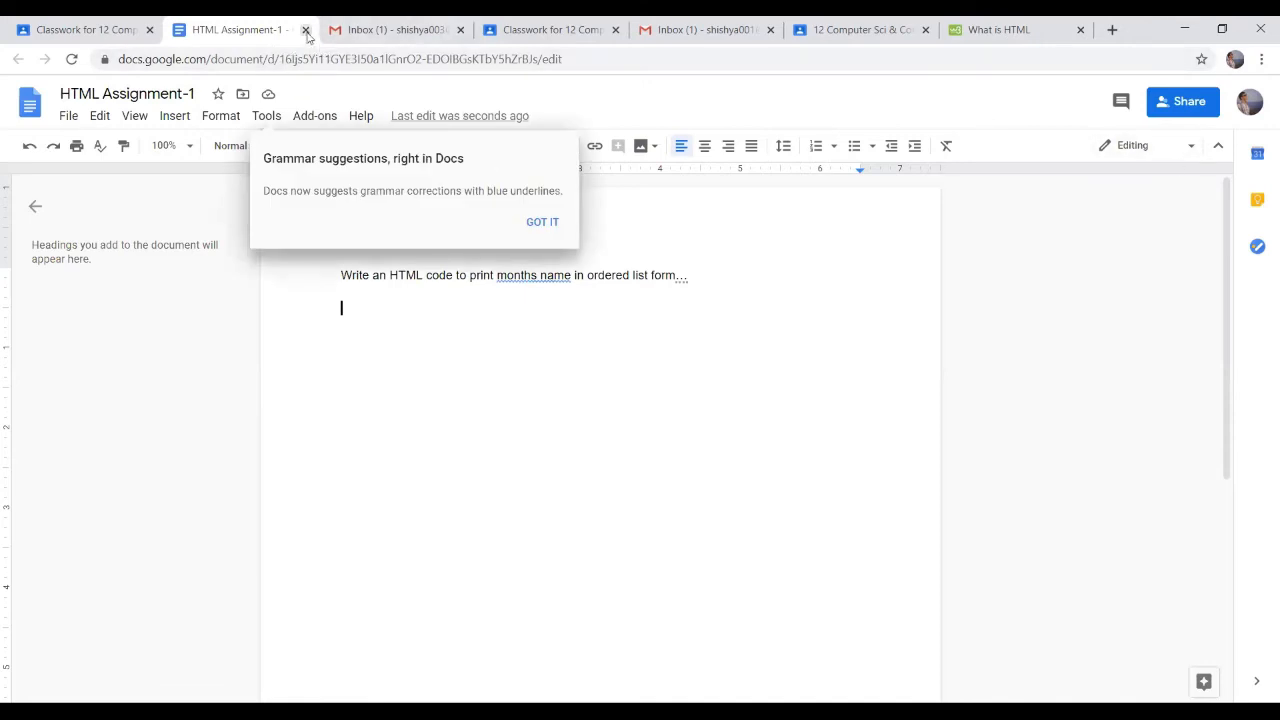
{"action": "left_click", "coordinate": [542, 221]}
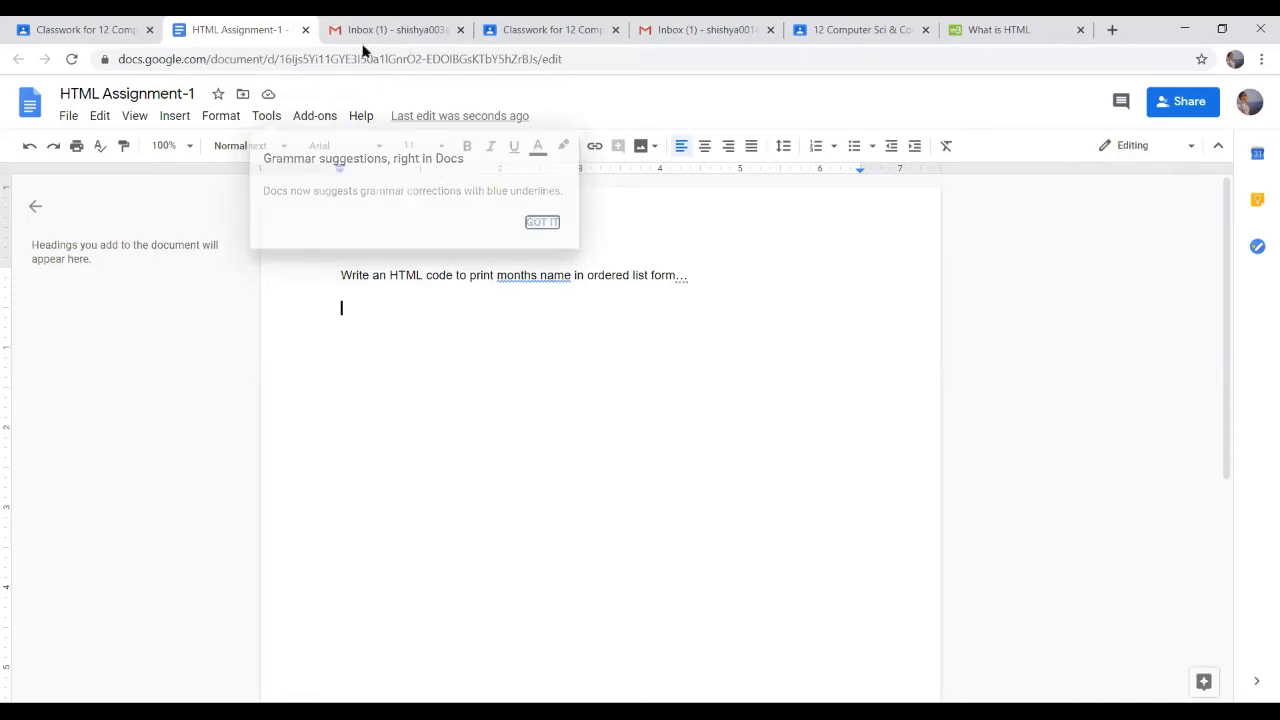
Close the document and set the assignment's attached file to "Make a copy for each student"
{"action": "left_click", "coordinate": [306, 31]}
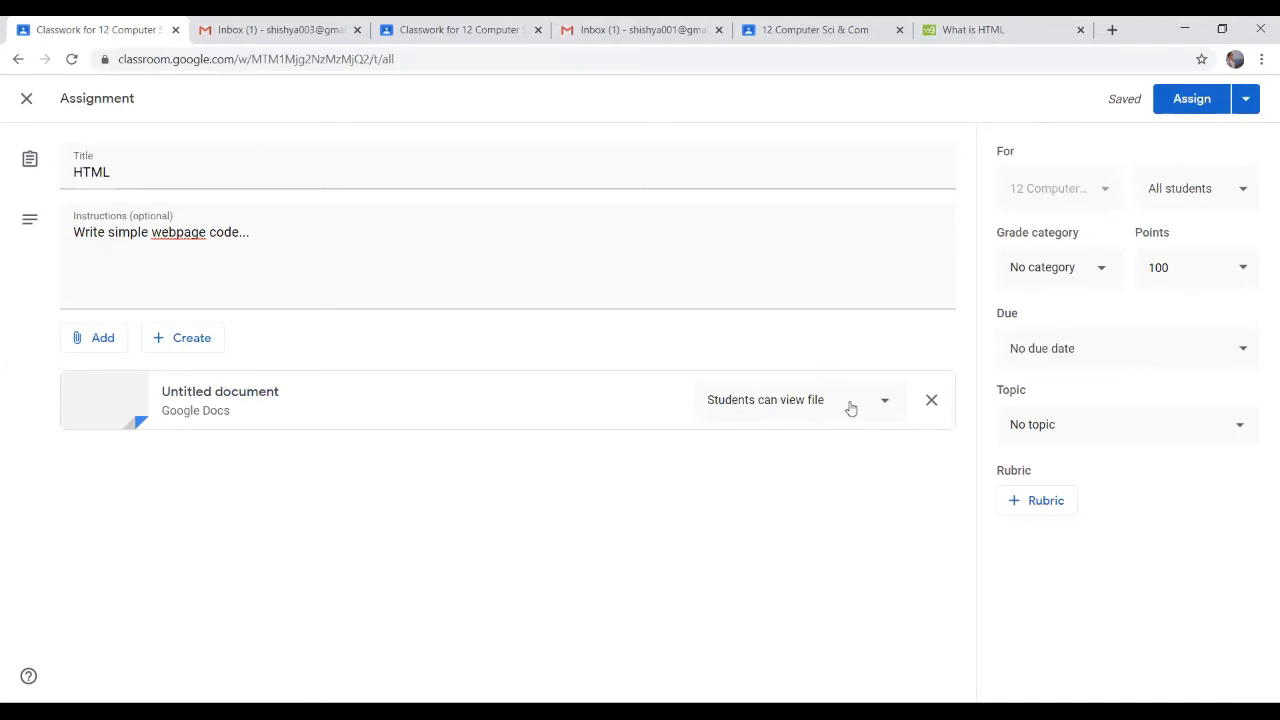
{"action": "left_click", "coordinate": [887, 406]}
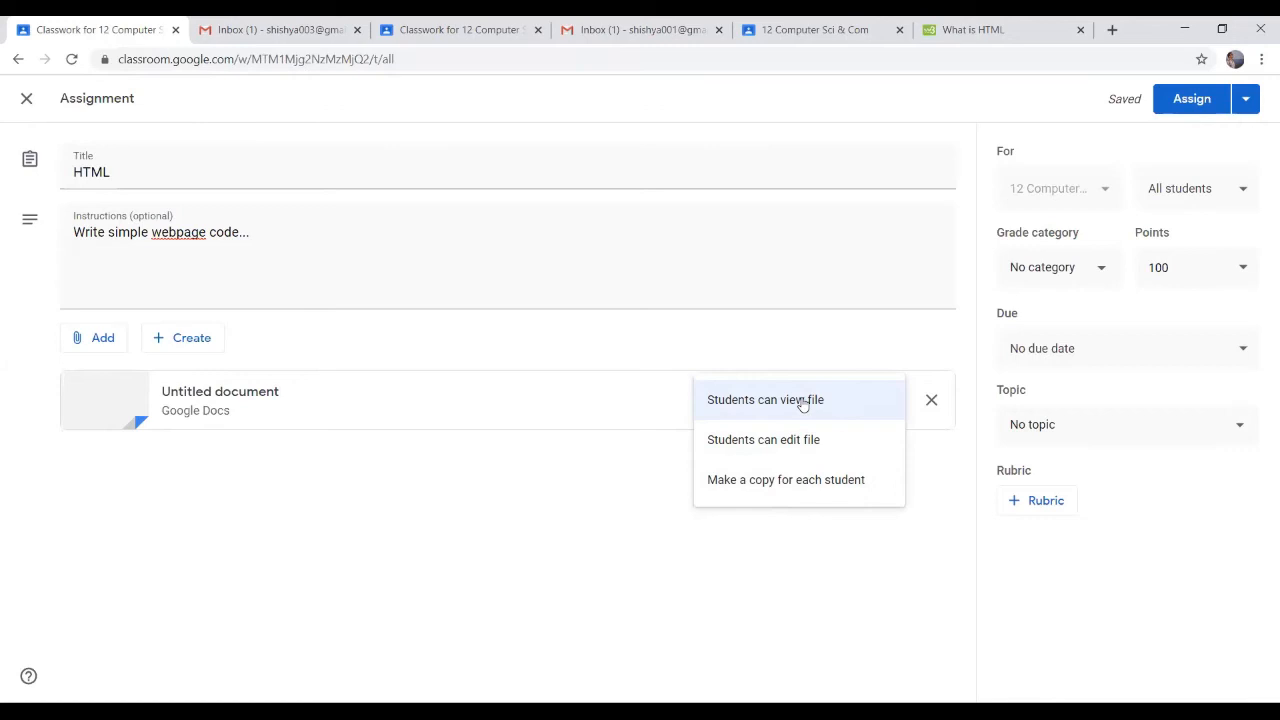
{"action": "left_click", "coordinate": [811, 486]}
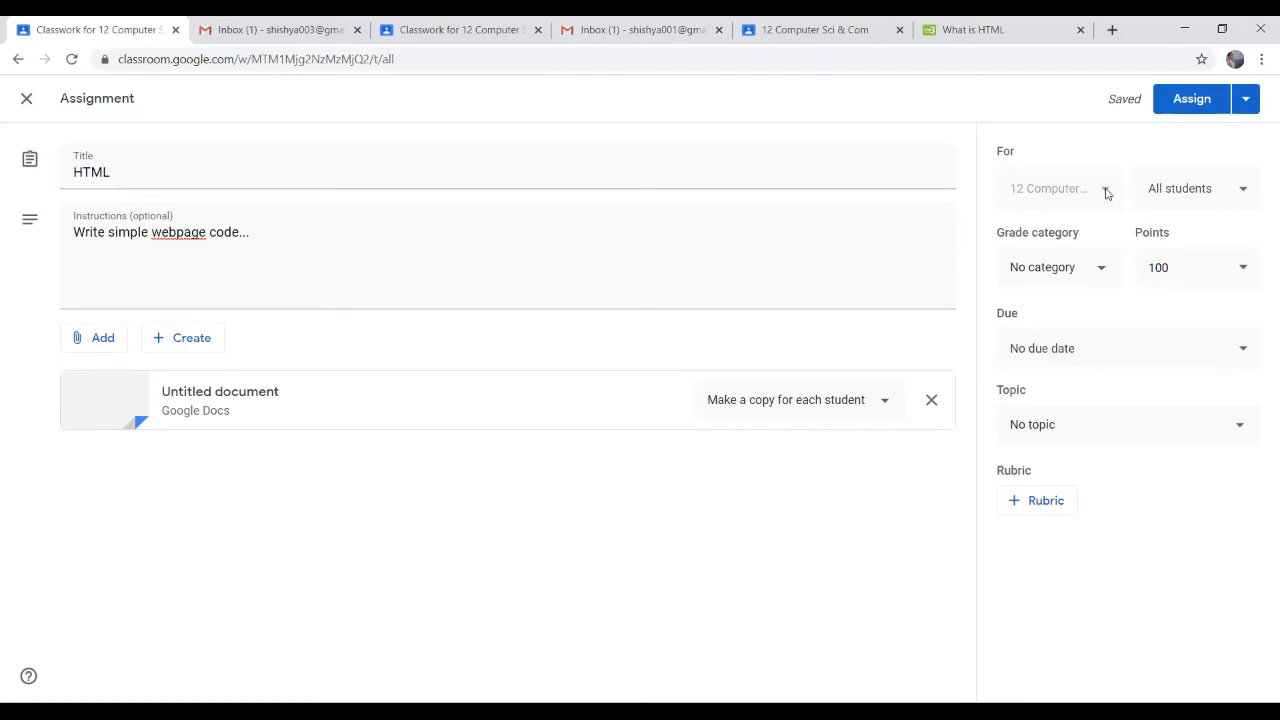
Limit the assignment's recipients to the first listed student instead of all students
{"action": "left_click", "coordinate": [1240, 192]}
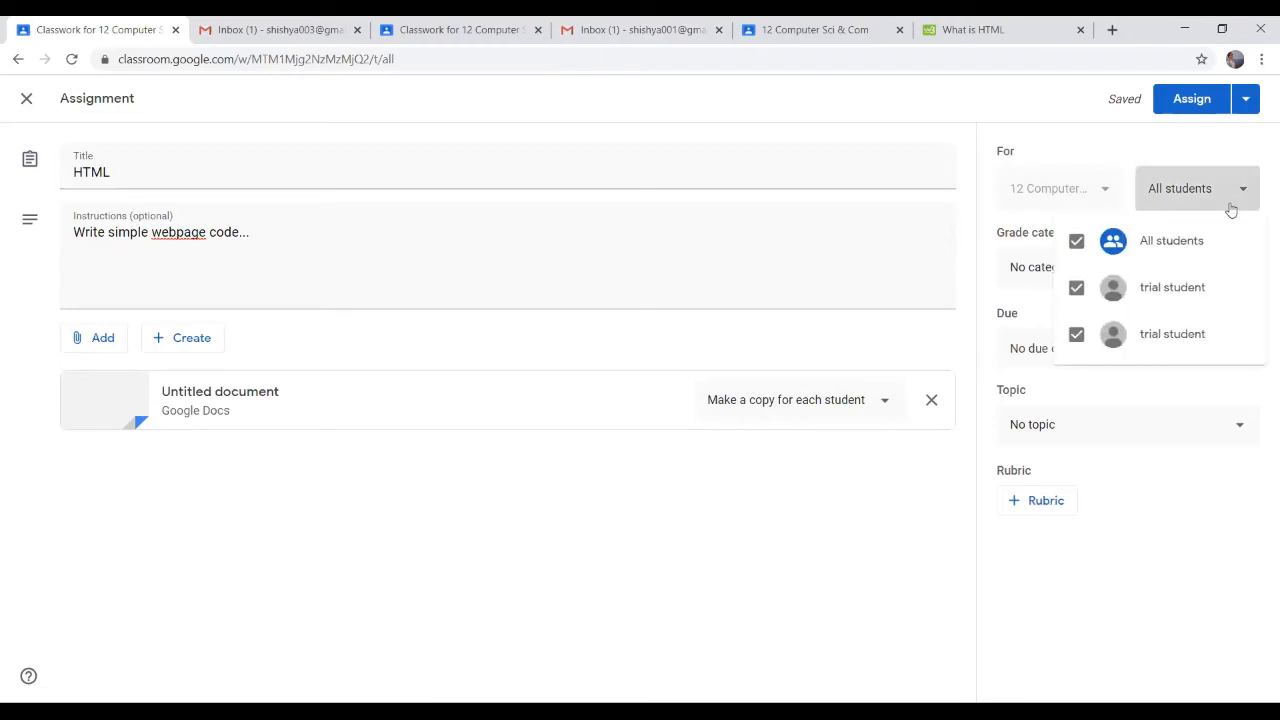
{"action": "left_click", "coordinate": [1076, 241]}
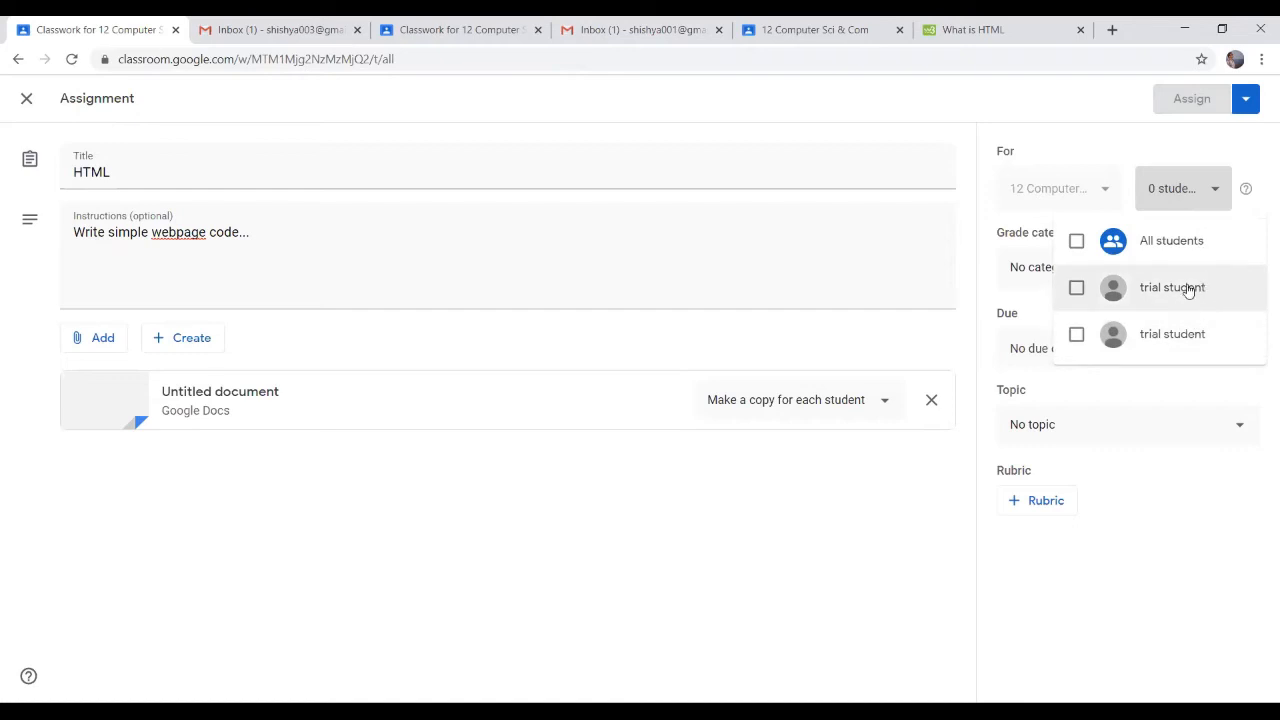
{"action": "left_click", "coordinate": [1077, 289]}
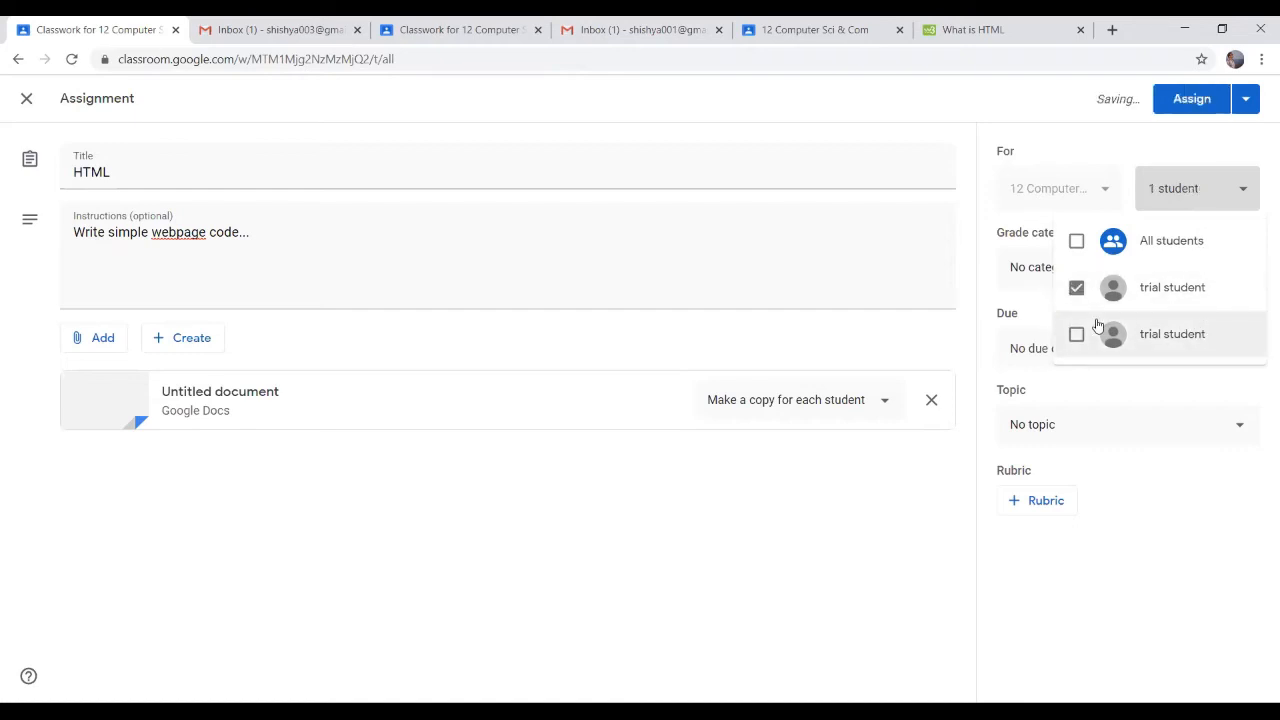
Set the assignment's recipients to all students and its grade category to Assignements
{"action": "left_click", "coordinate": [1077, 241]}
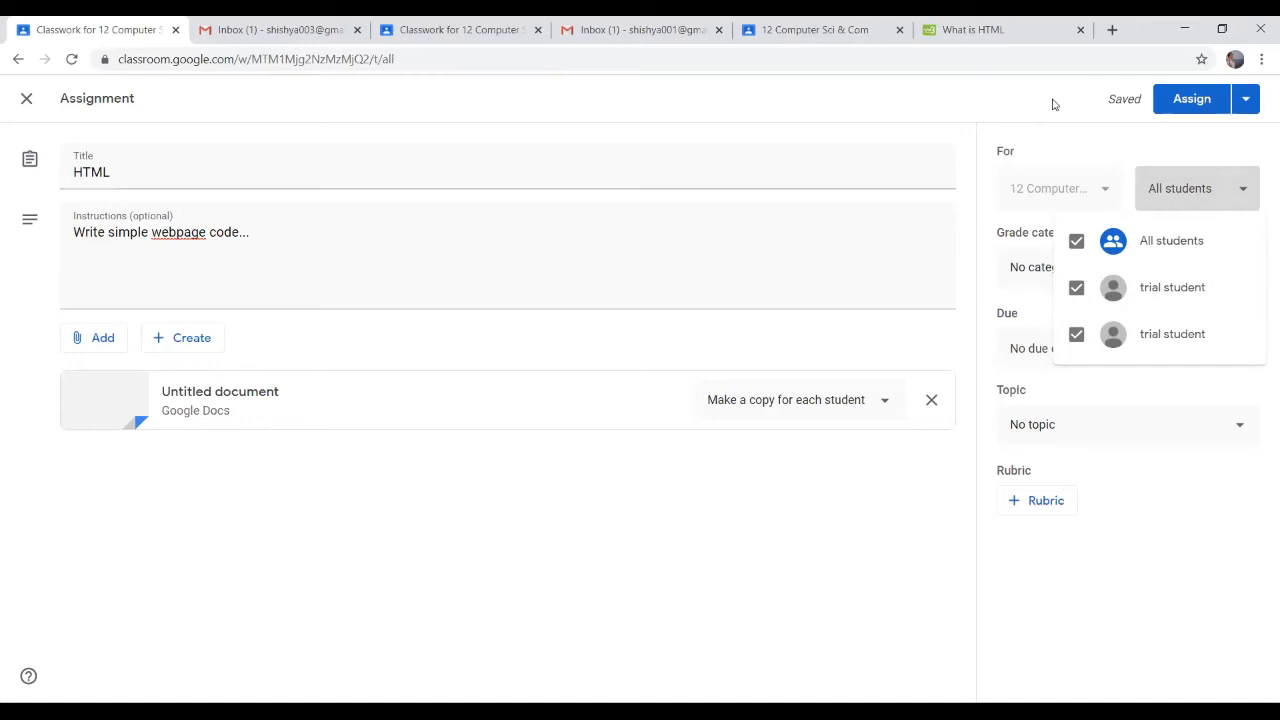
{"action": "left_click", "coordinate": [1084, 150]}
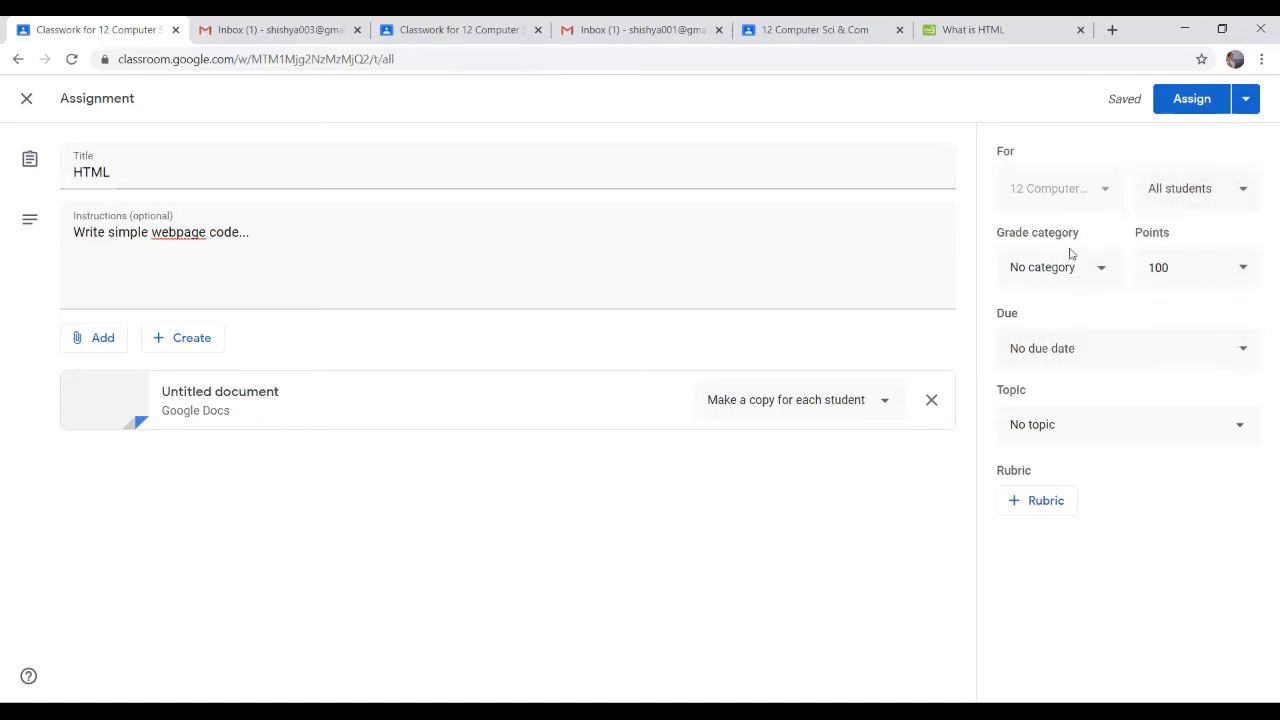
{"action": "left_click", "coordinate": [1098, 277]}
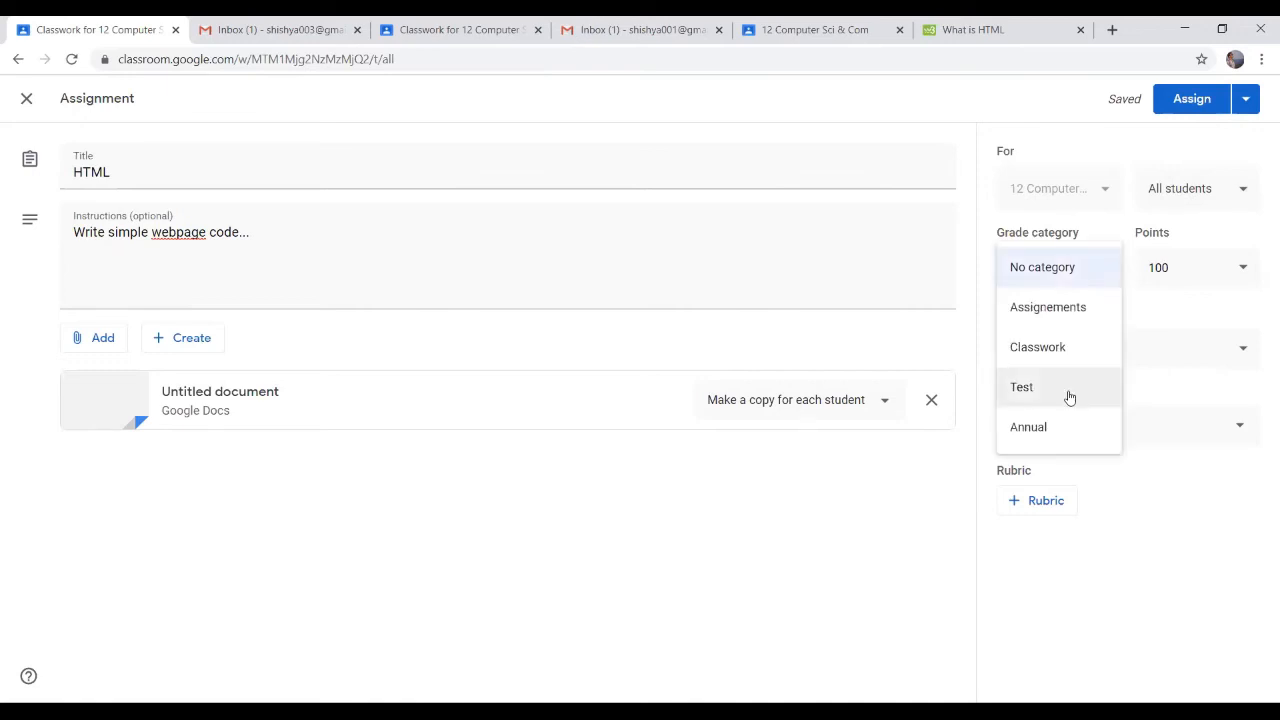
{"action": "left_click", "coordinate": [1055, 319]}
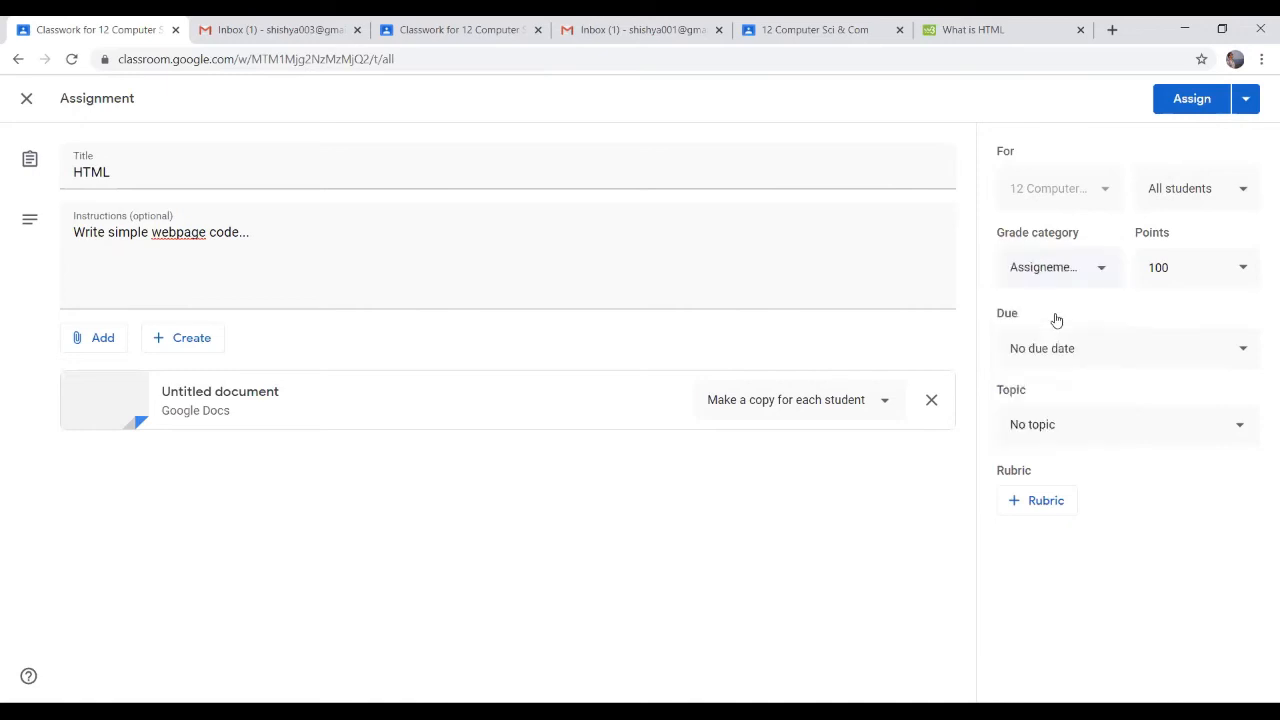
{"action": "left_click", "coordinate": [1204, 264]}
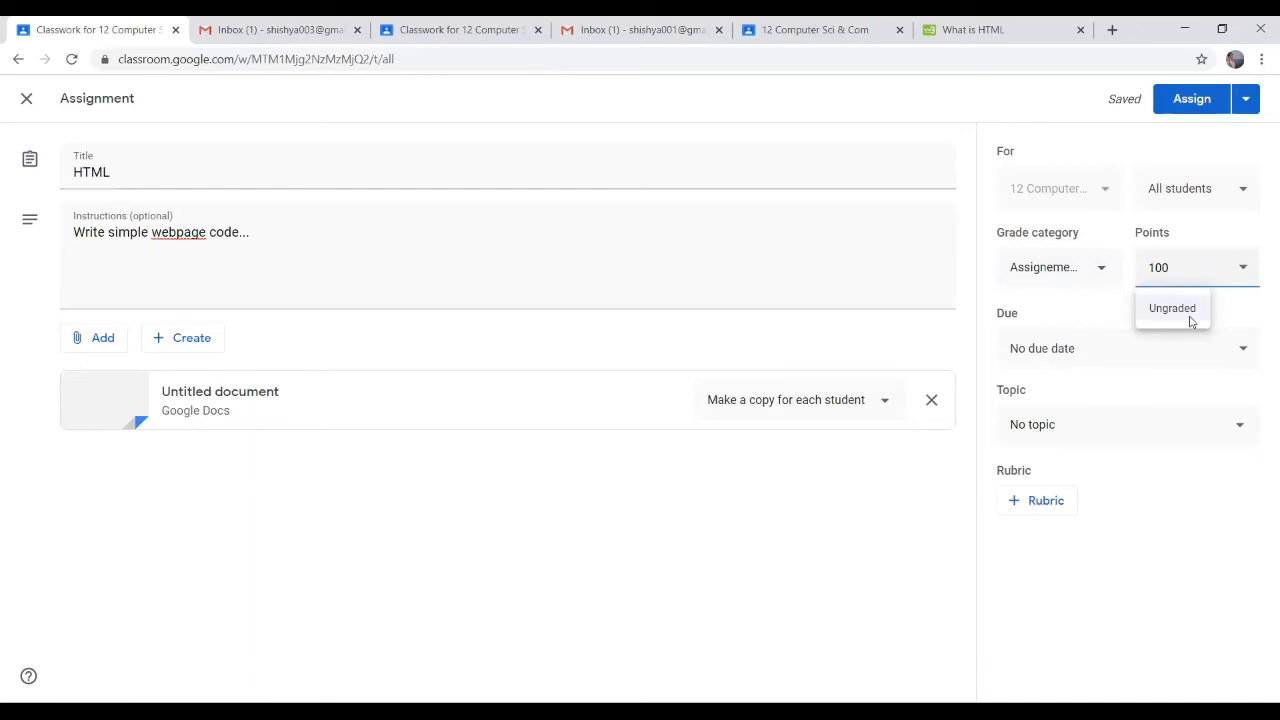
File the assignment under the HTML topic and assign it to the class
{"action": "left_click", "coordinate": [1114, 418]}
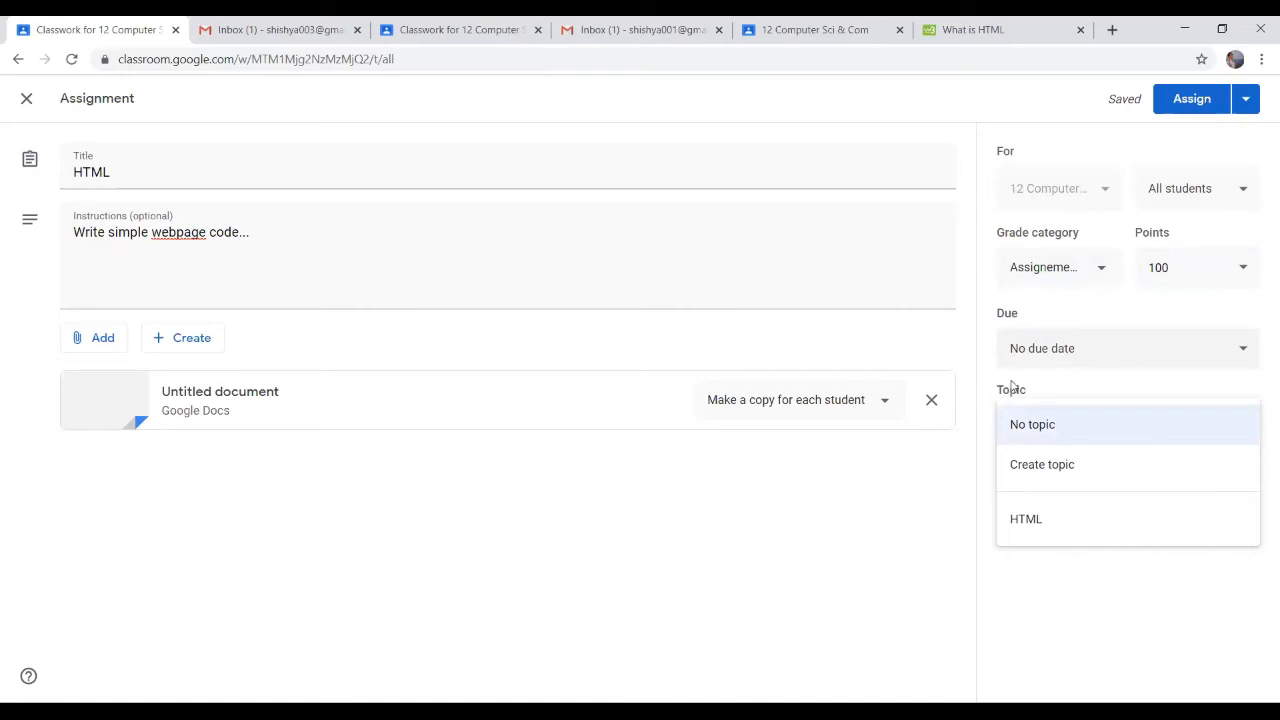
{"action": "left_click", "coordinate": [1045, 523]}
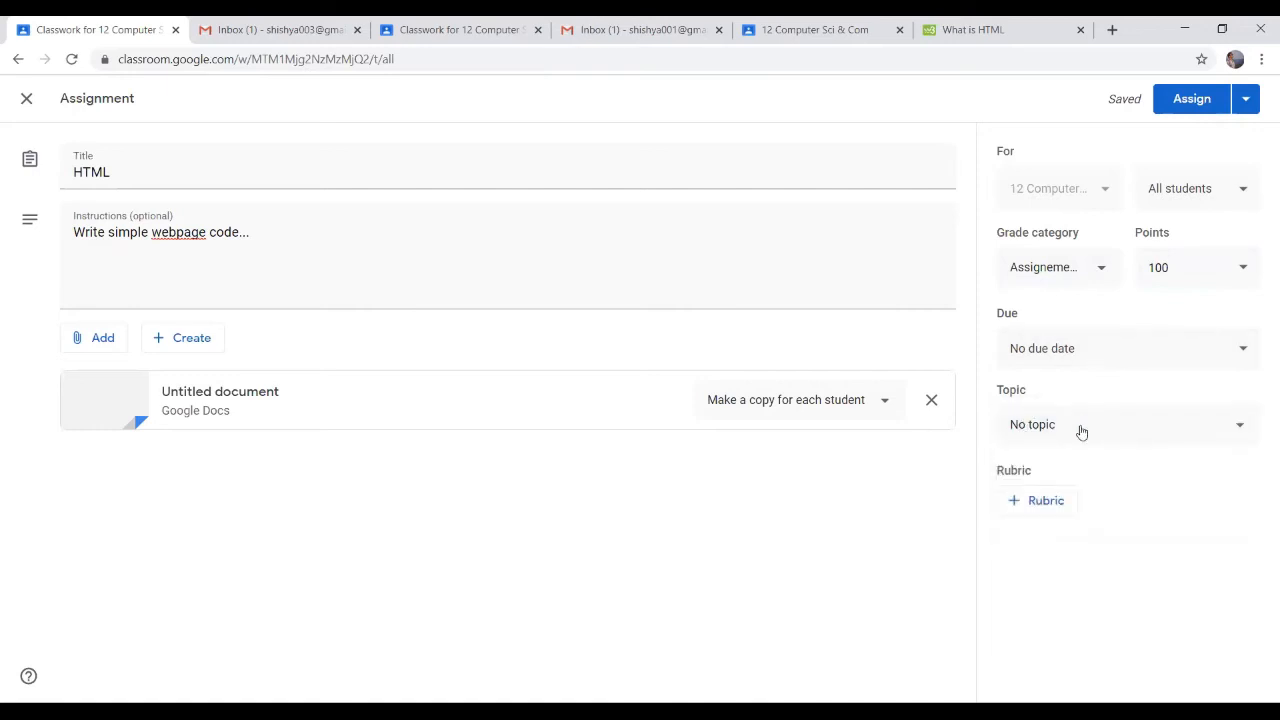
{"action": "left_click", "coordinate": [1080, 431]}
{"action": "left_click", "coordinate": [1065, 523]}
{"action": "left_click", "coordinate": [1201, 111]}
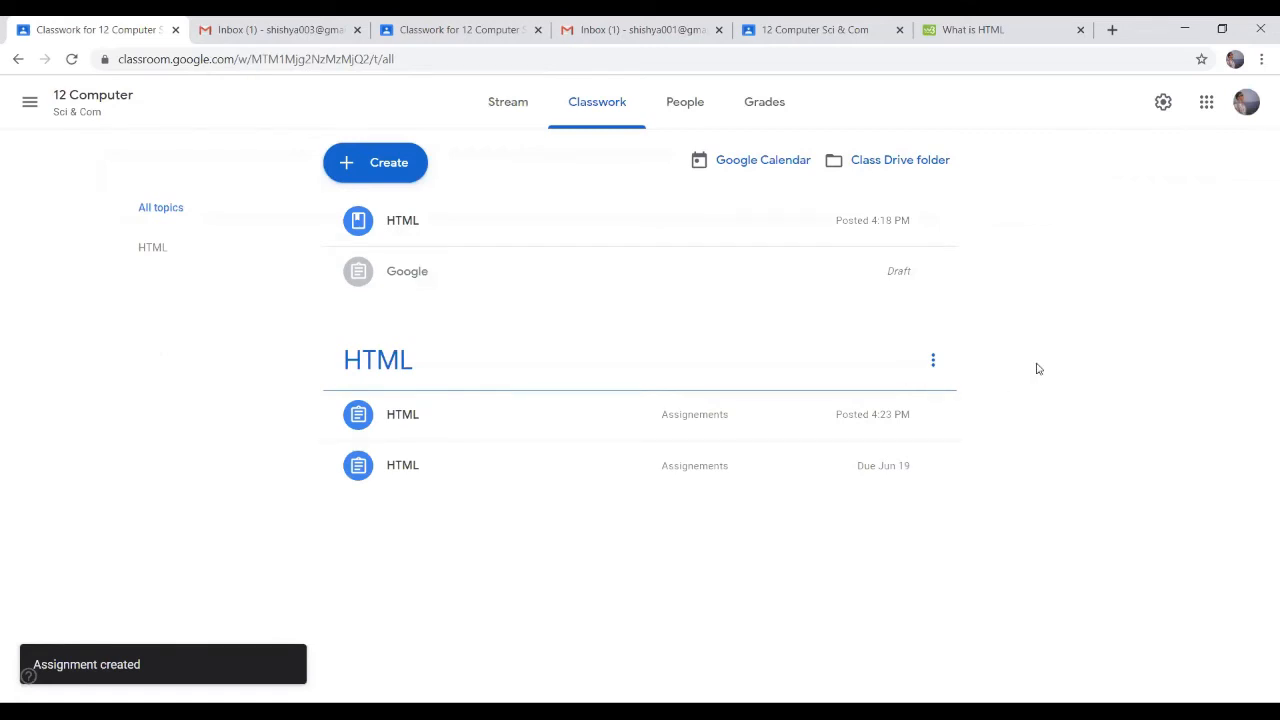
Refresh the student's Classwork page and expand the HTML assignment with no due date to check its attached document
{"action": "left_click", "coordinate": [490, 27]}
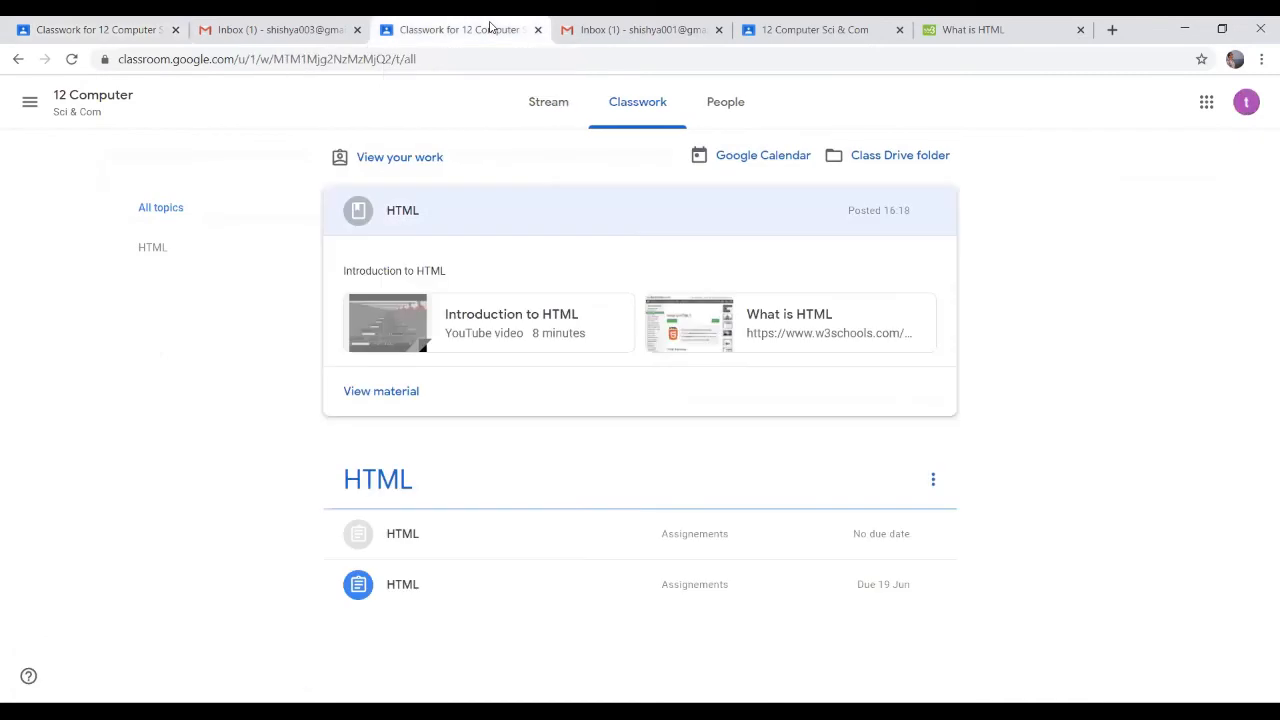
{"action": "left_click", "coordinate": [666, 59]}
{"action": "key", "text": "Return"}
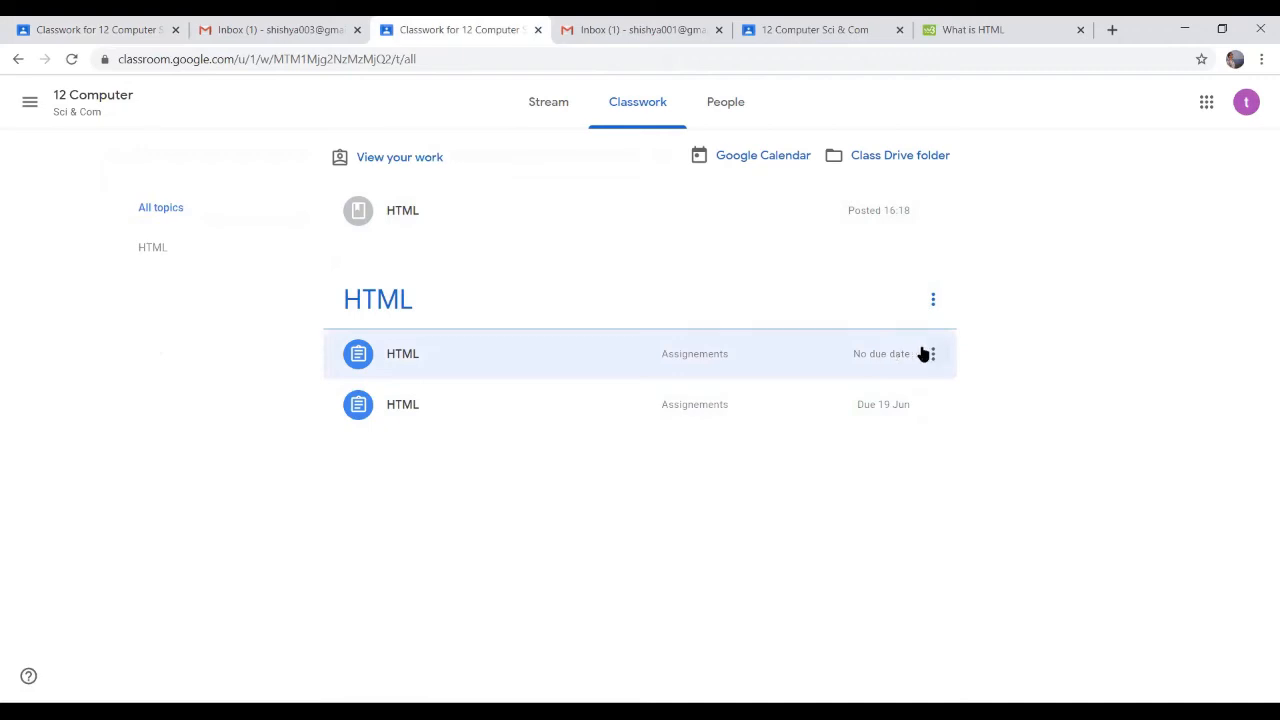
{"action": "left_click", "coordinate": [705, 363]}
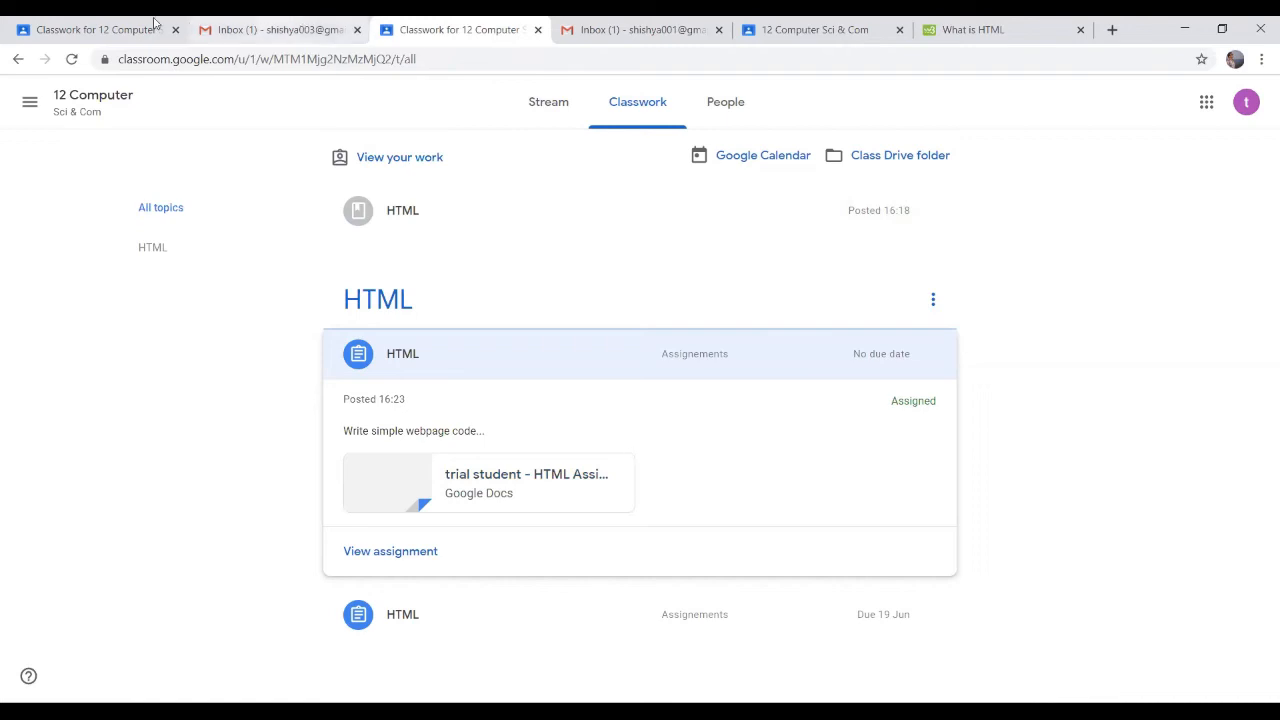
Return to the teacher's class and create a quiz assignment titled "HTML" with the instructions "Quiz on HTML..."
{"action": "left_click", "coordinate": [95, 29]}
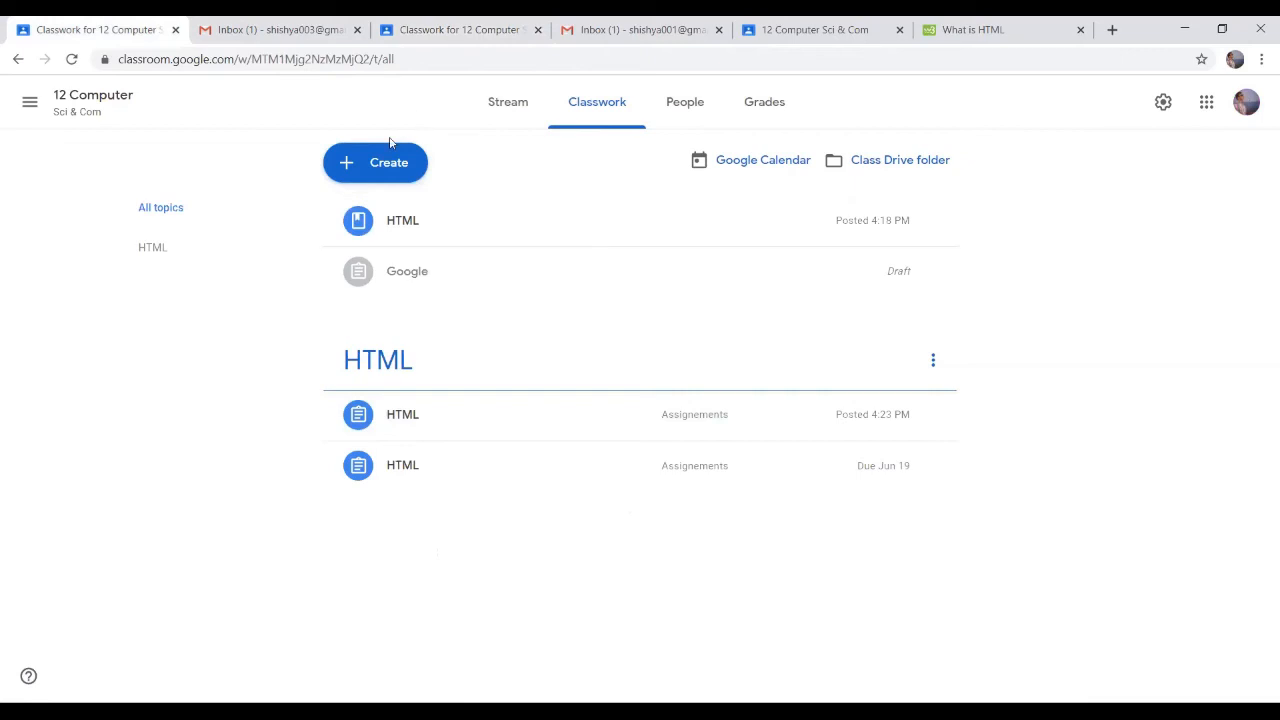
{"action": "left_click", "coordinate": [378, 166]}
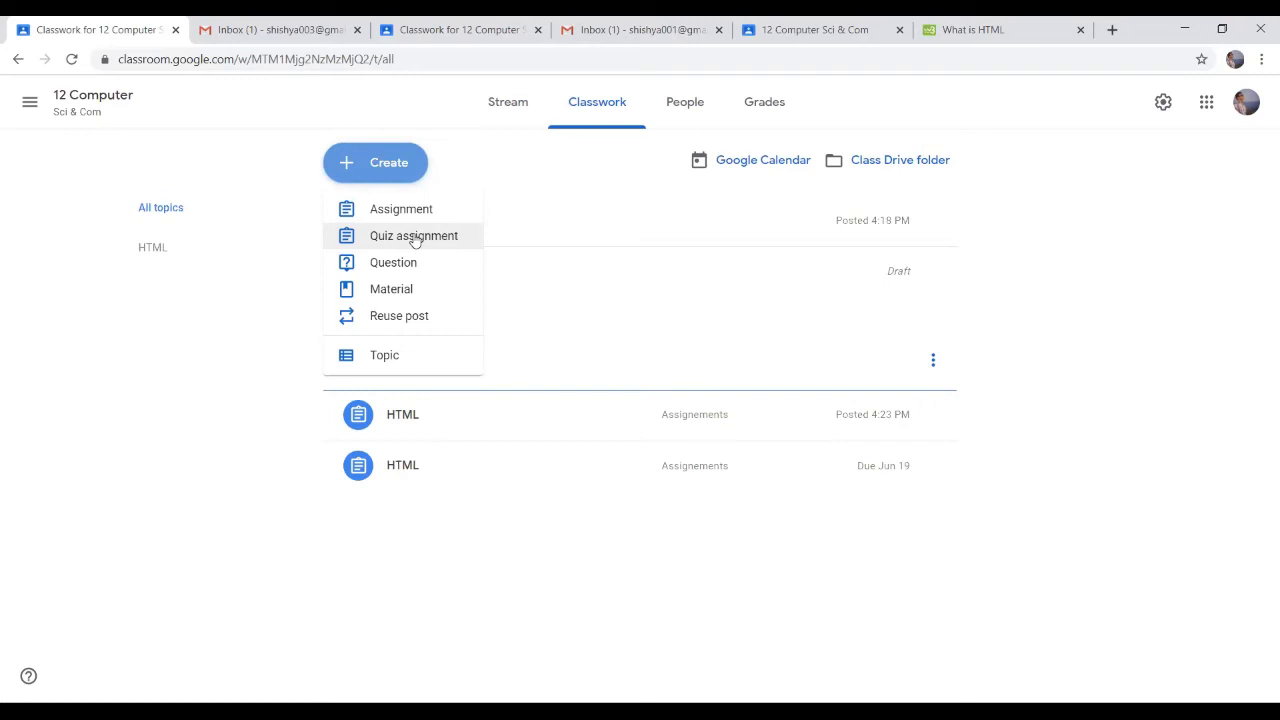
{"action": "left_click", "coordinate": [414, 238]}
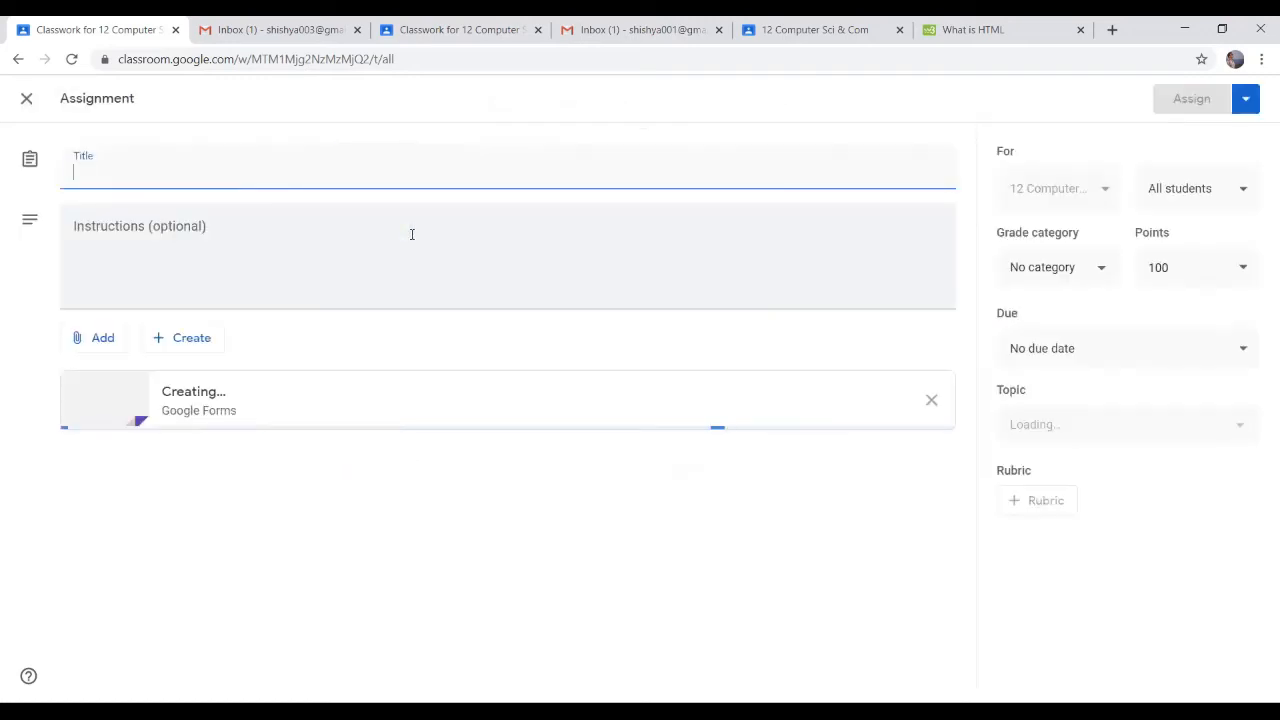
{"action": "type", "text": "H"}
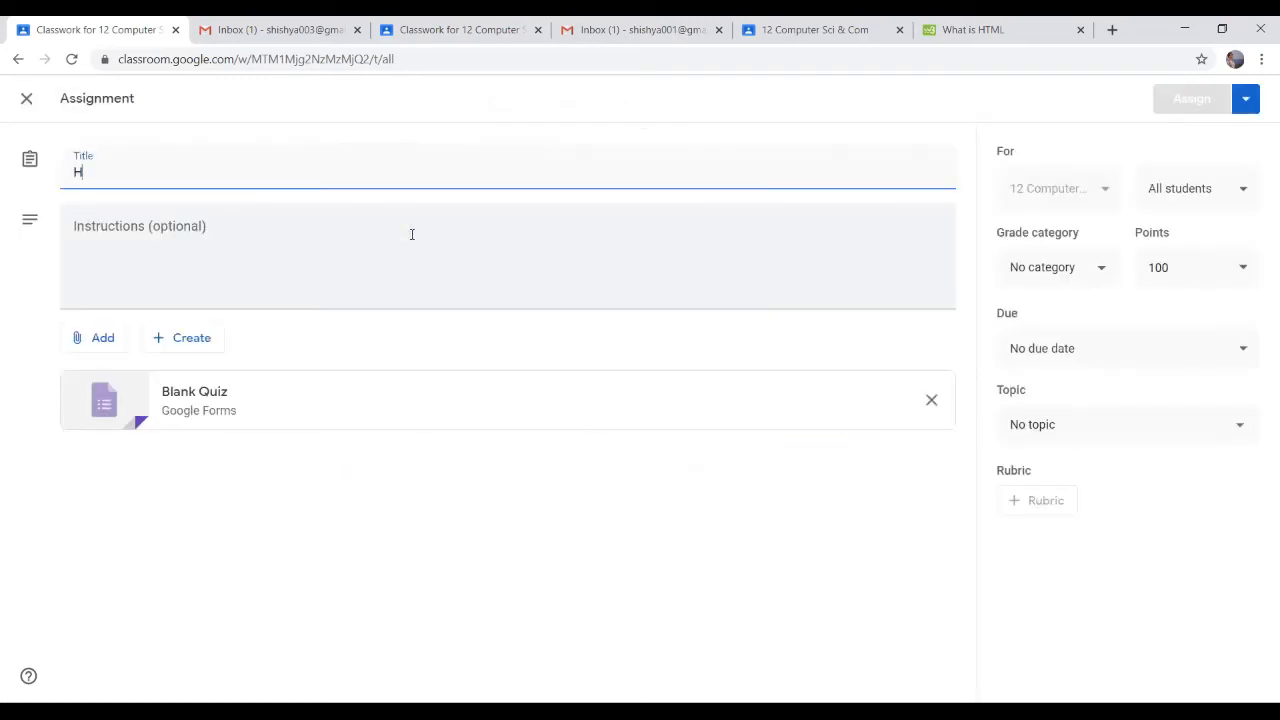
{"action": "type", "text": "TML"}
{"action": "left_click", "coordinate": [410, 228]}
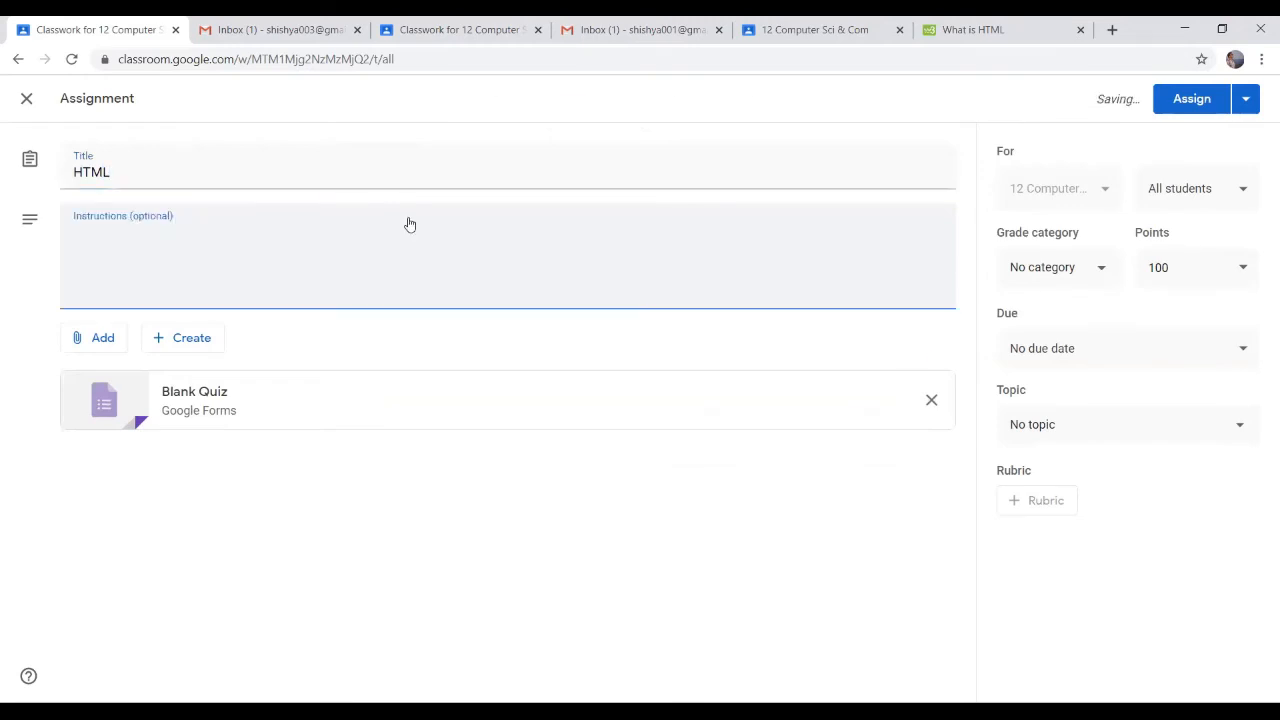
{"action": "type", "text": "Quiz on HTML..."}
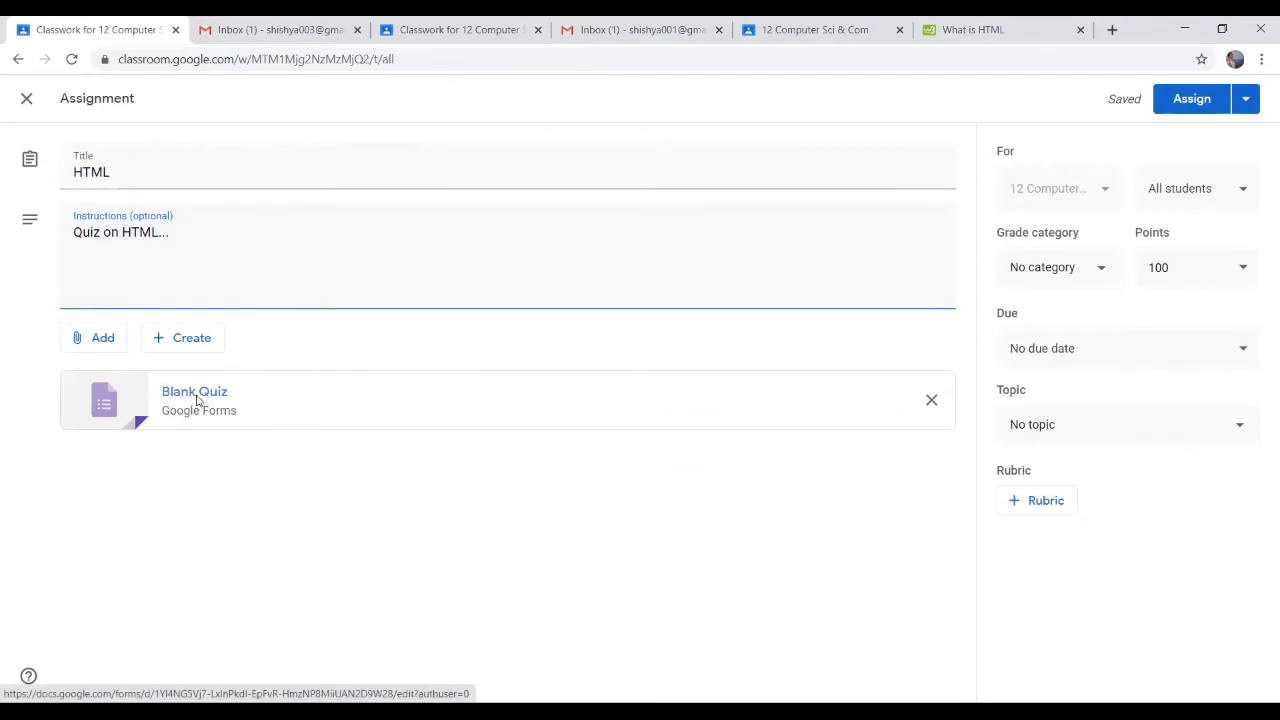
Open the attached Blank Quiz form, title it "HTML Quiz" and enter the description "MCQ from Ch. 1"
{"action": "left_click", "coordinate": [195, 399]}
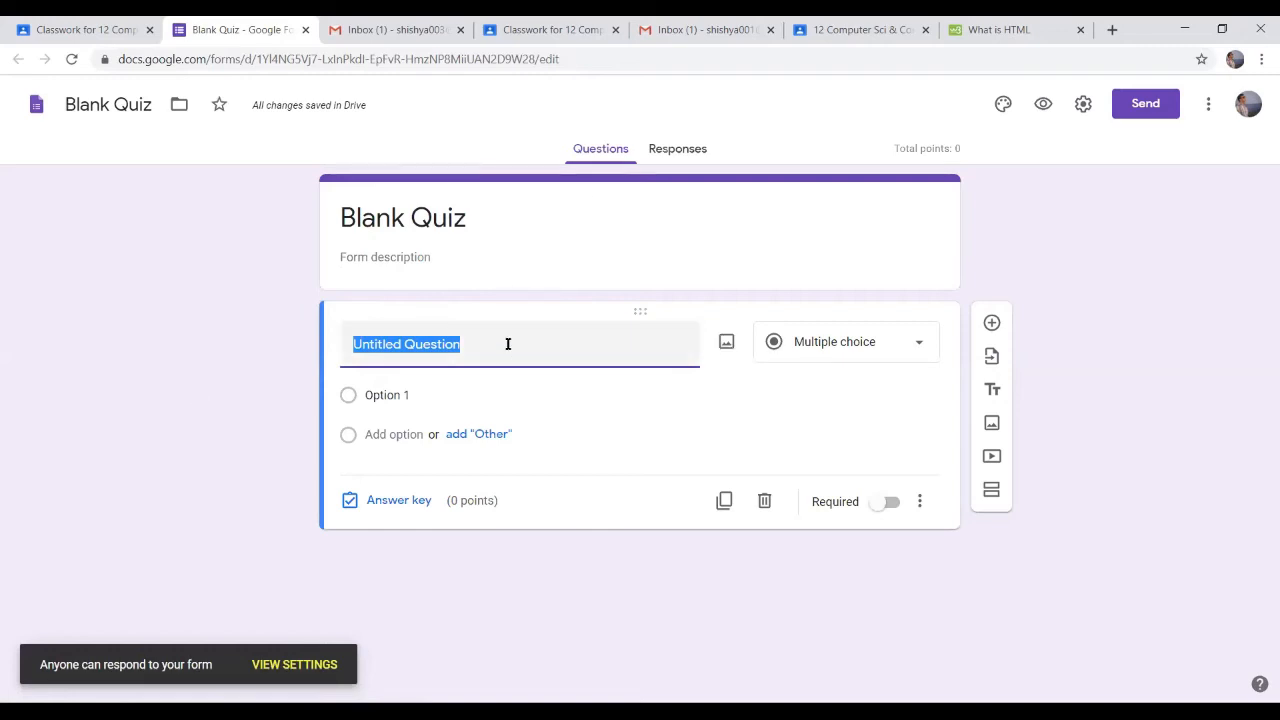
{"action": "left_click", "coordinate": [500, 215]}
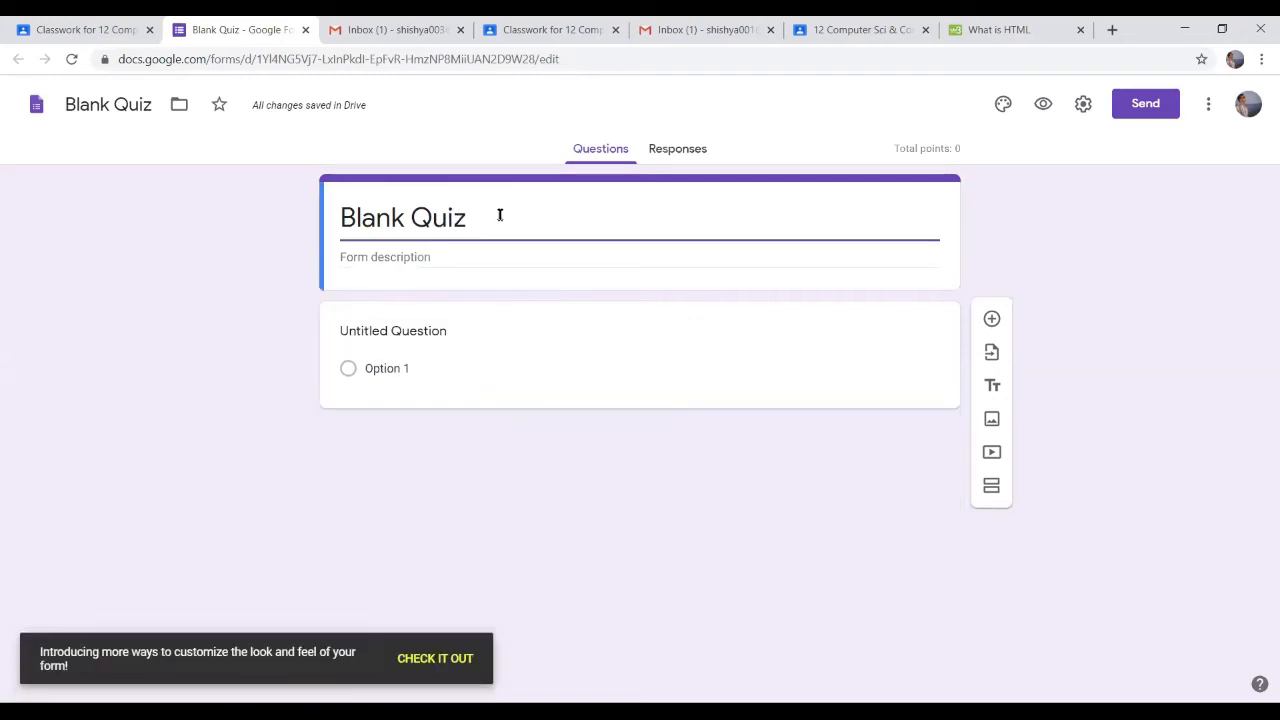
{"action": "triple_click", "coordinate": [468, 218]}
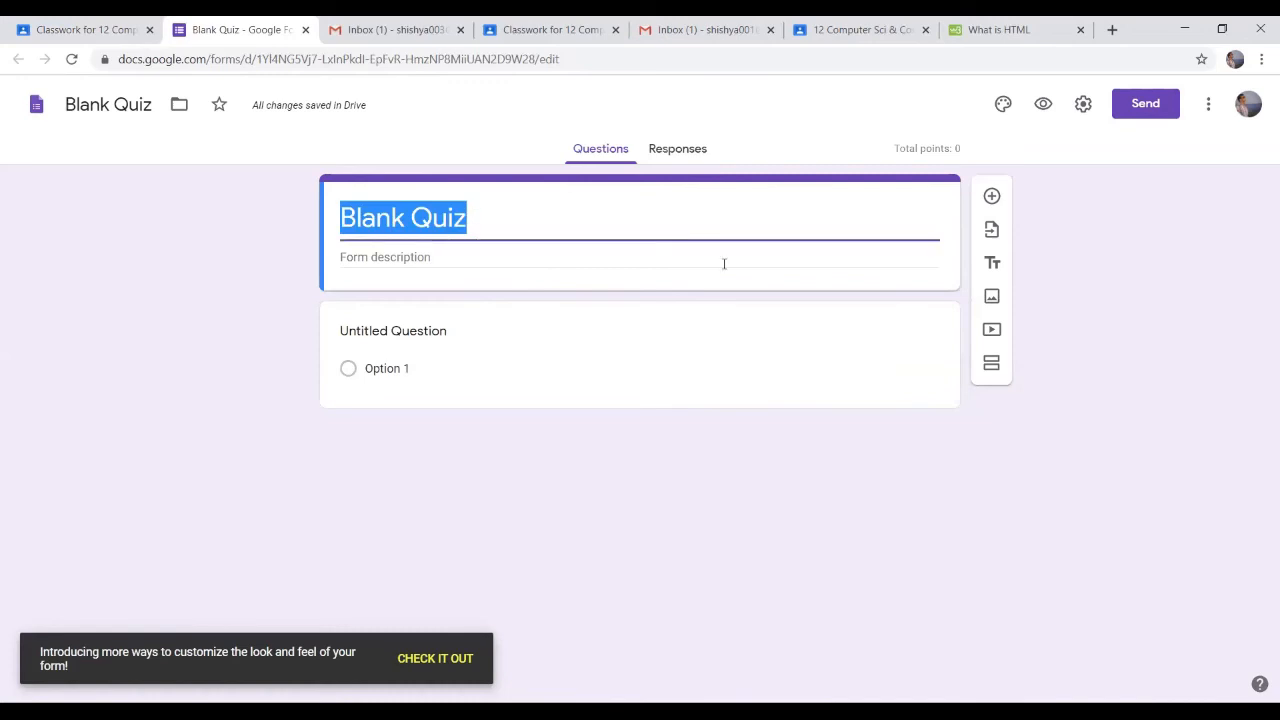
{"action": "type", "text": "HTML "}
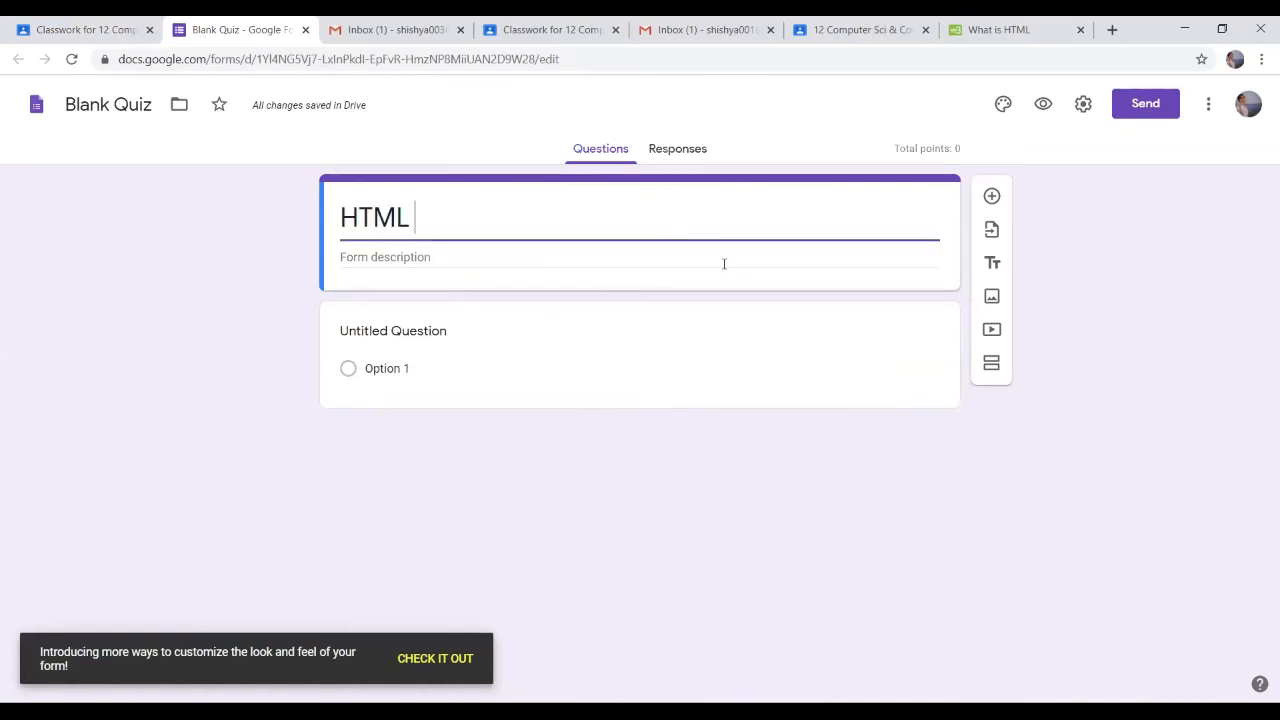
{"action": "type", "text": "Quiz"}
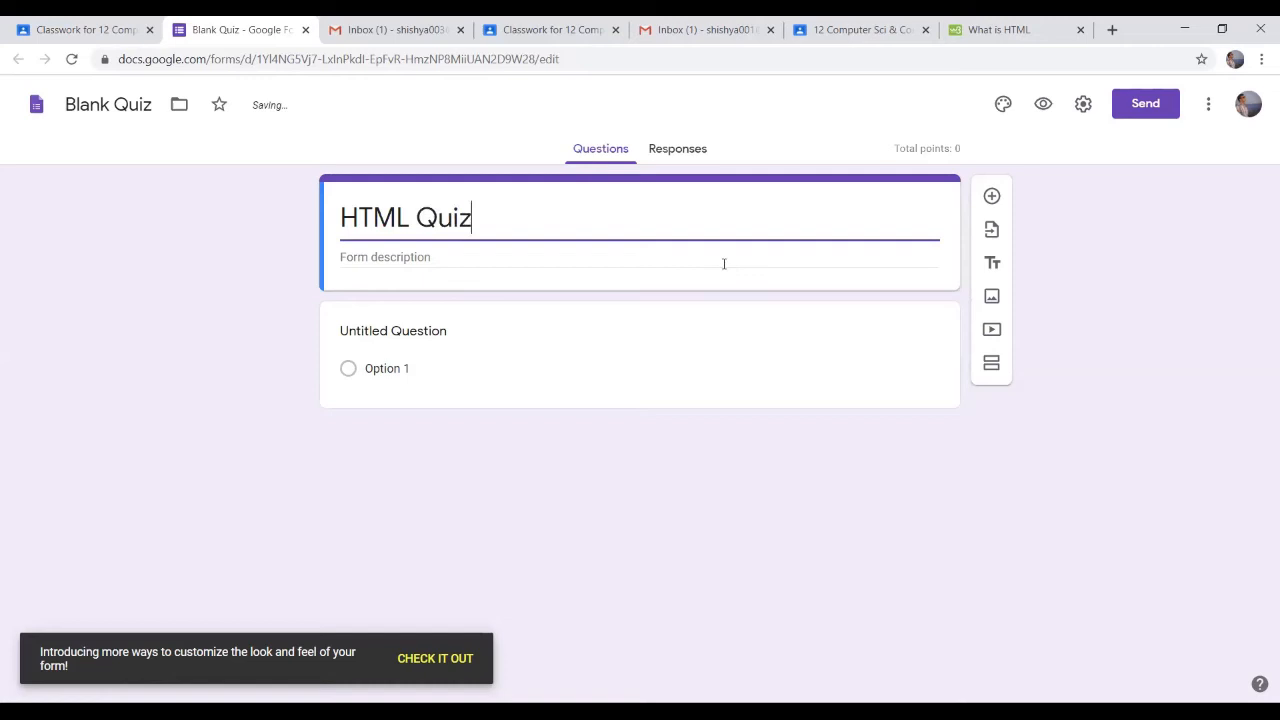
{"action": "left_click", "coordinate": [462, 255]}
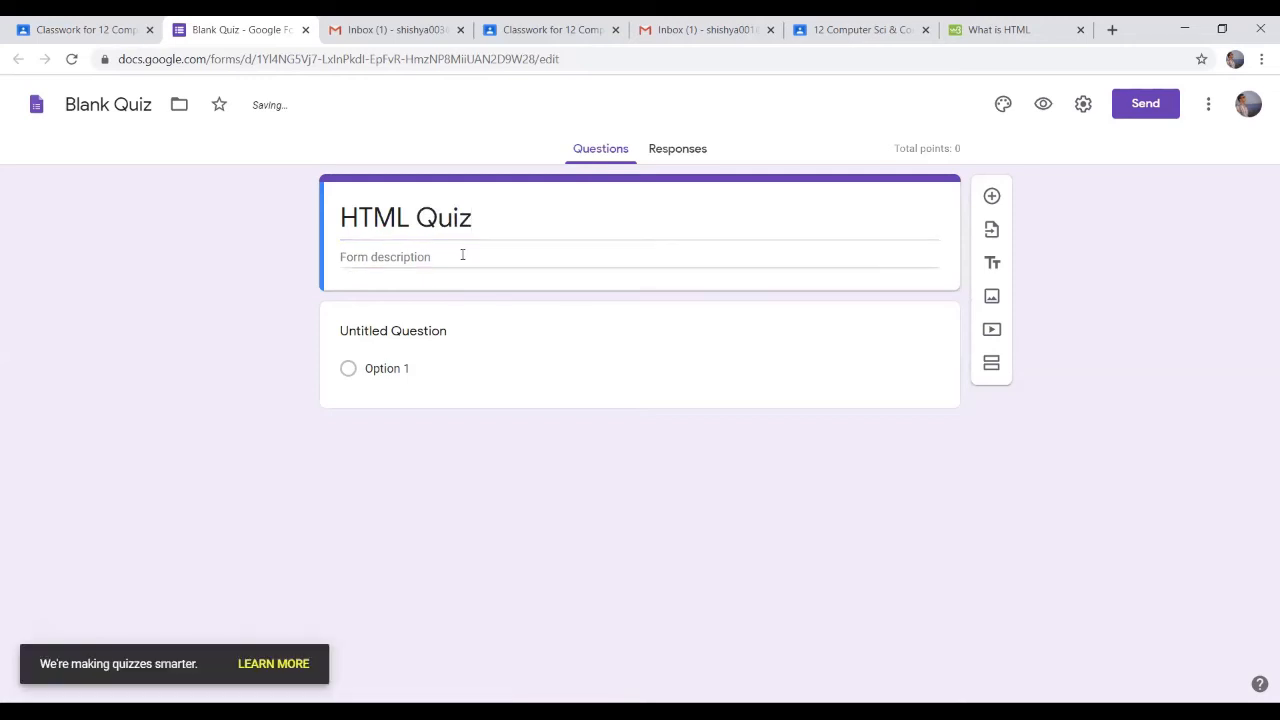
{"action": "type", "text": "MC"}
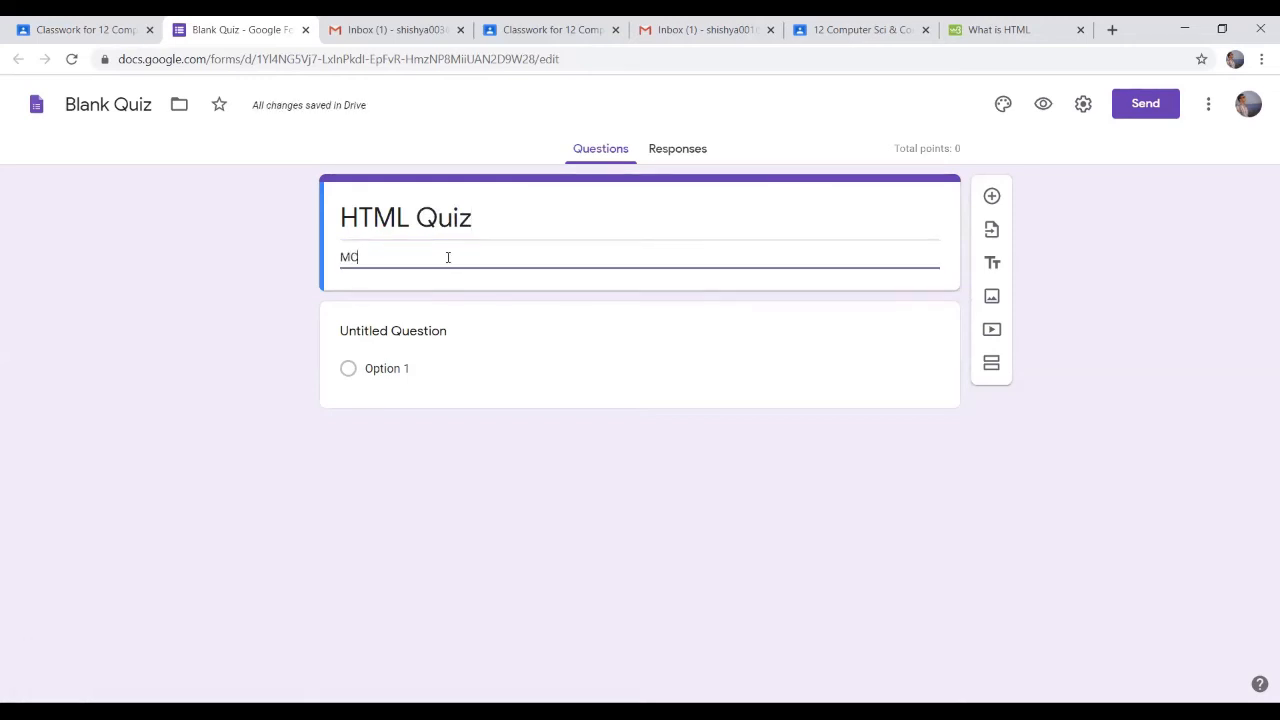
{"action": "type", "text": "Q fro"}
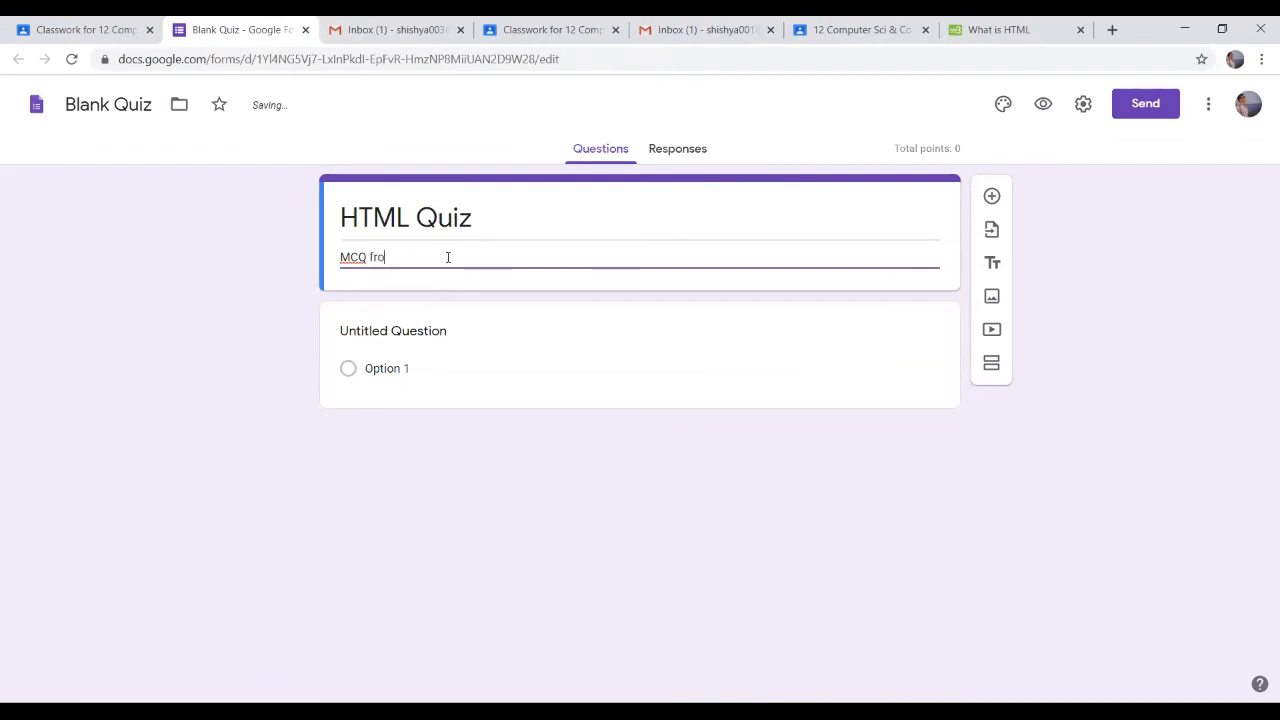
{"action": "type", "text": "m Ch. 1"}
Write the first quiz question as "HTML is used to create what ?"
{"action": "left_click", "coordinate": [438, 331]}
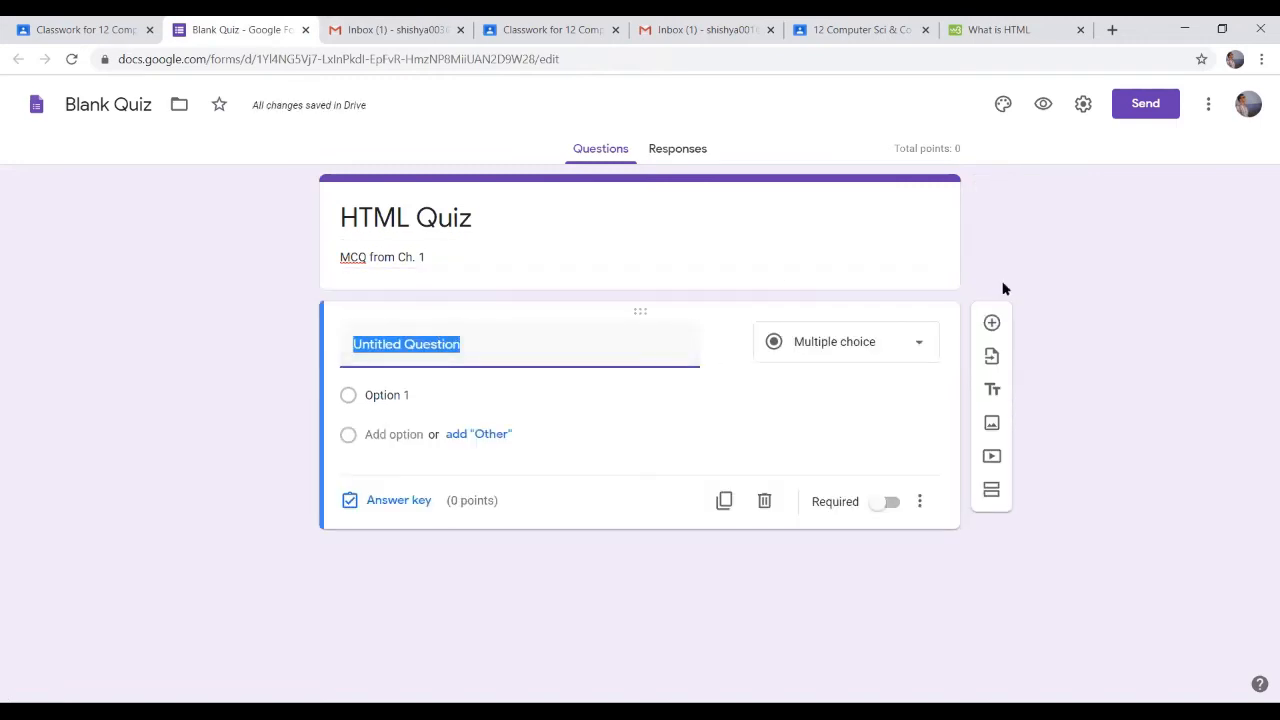
{"action": "type", "text": "HTML"}
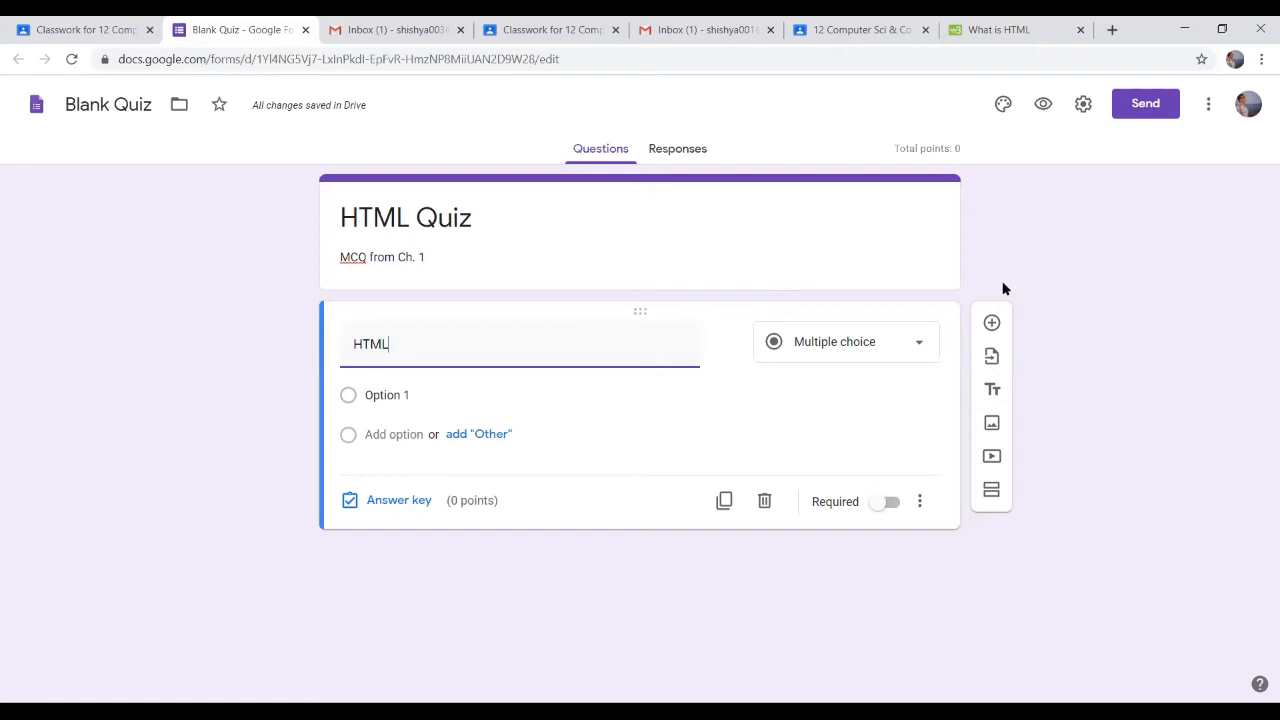
{"action": "type", "text": " is us"}
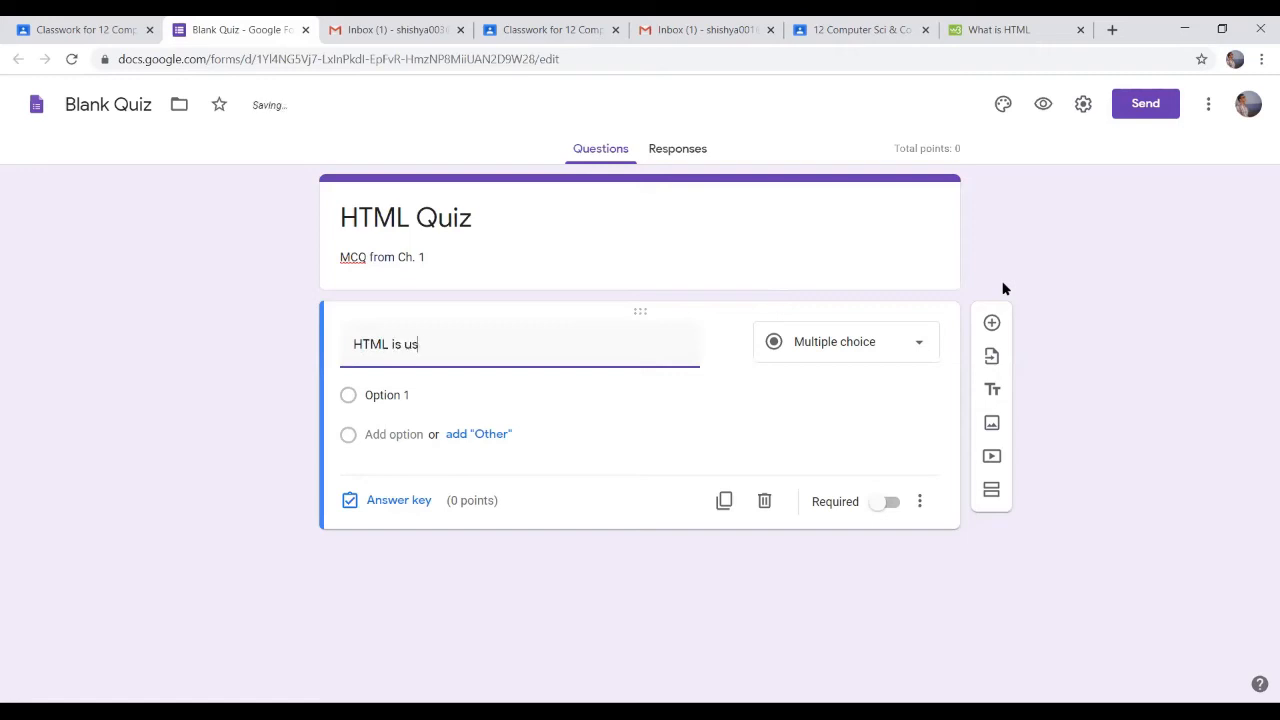
{"action": "type", "text": "ed to crea"}
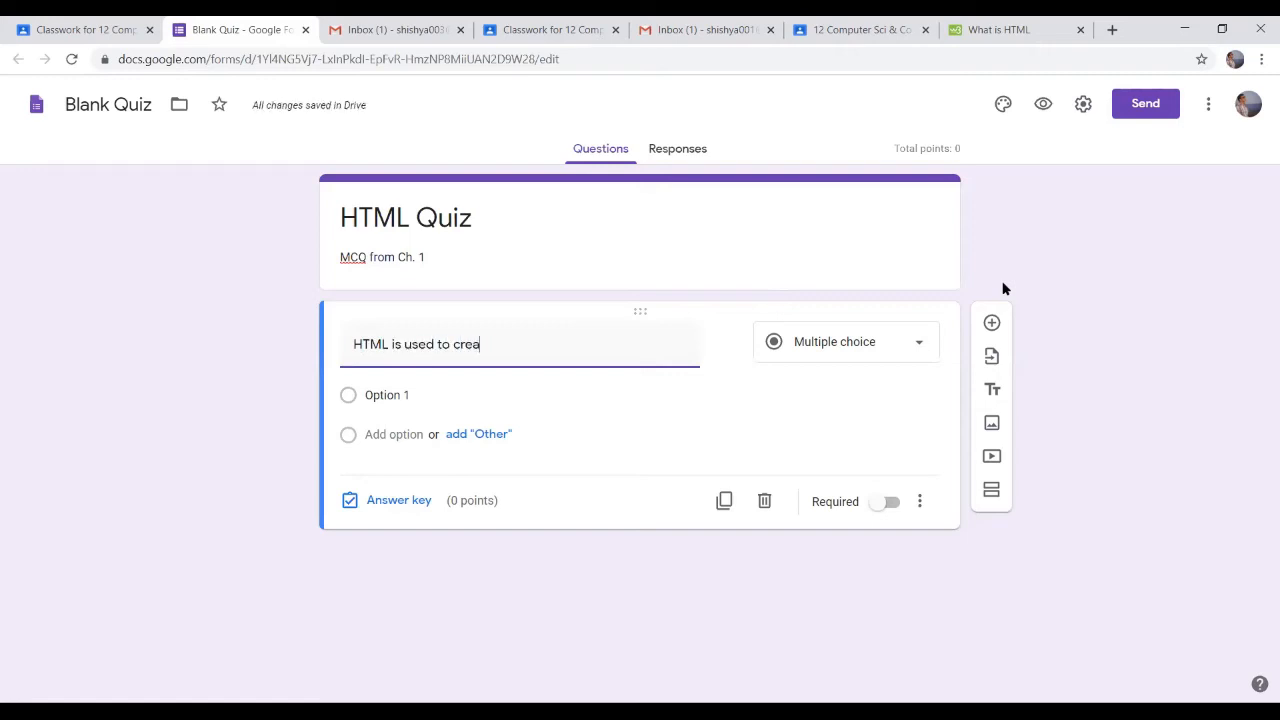
{"action": "type", "text": "te ____"}
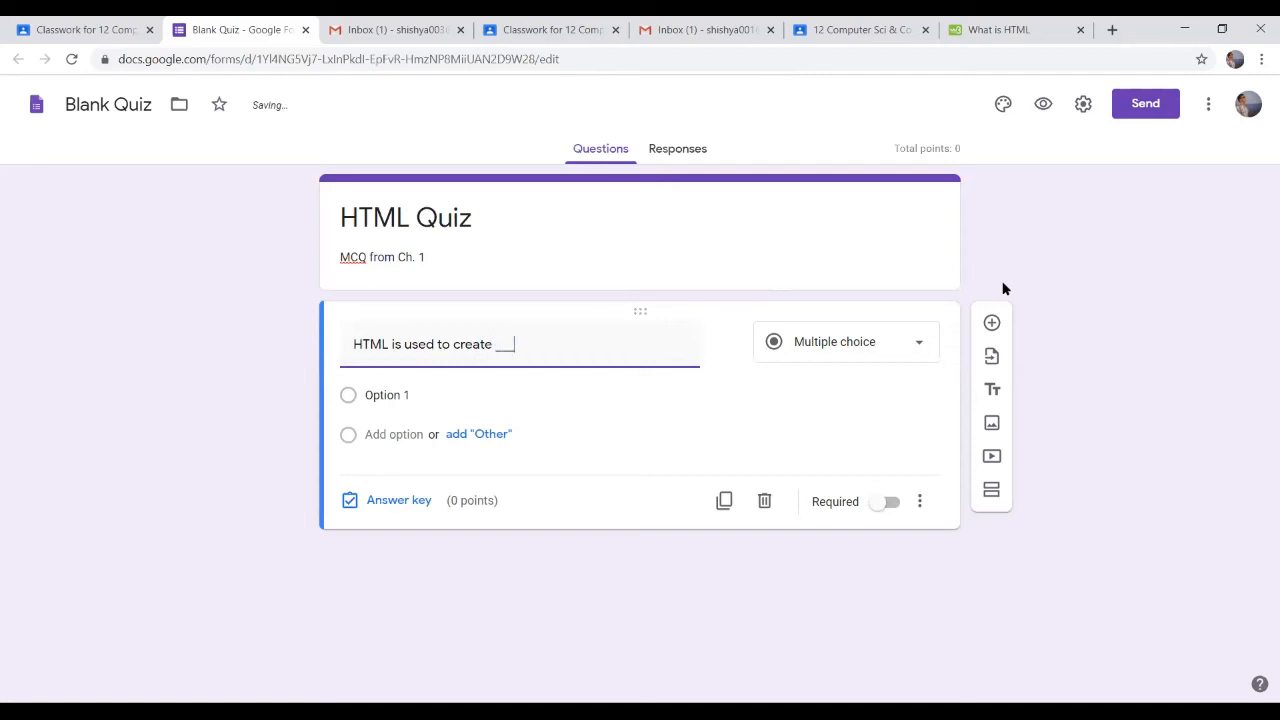
{"action": "key", "text": "BackSpace"}
{"action": "key", "text": "BackSpace"}
{"action": "key", "text": "BackSpace"}
{"action": "type", "text": "what ?"}
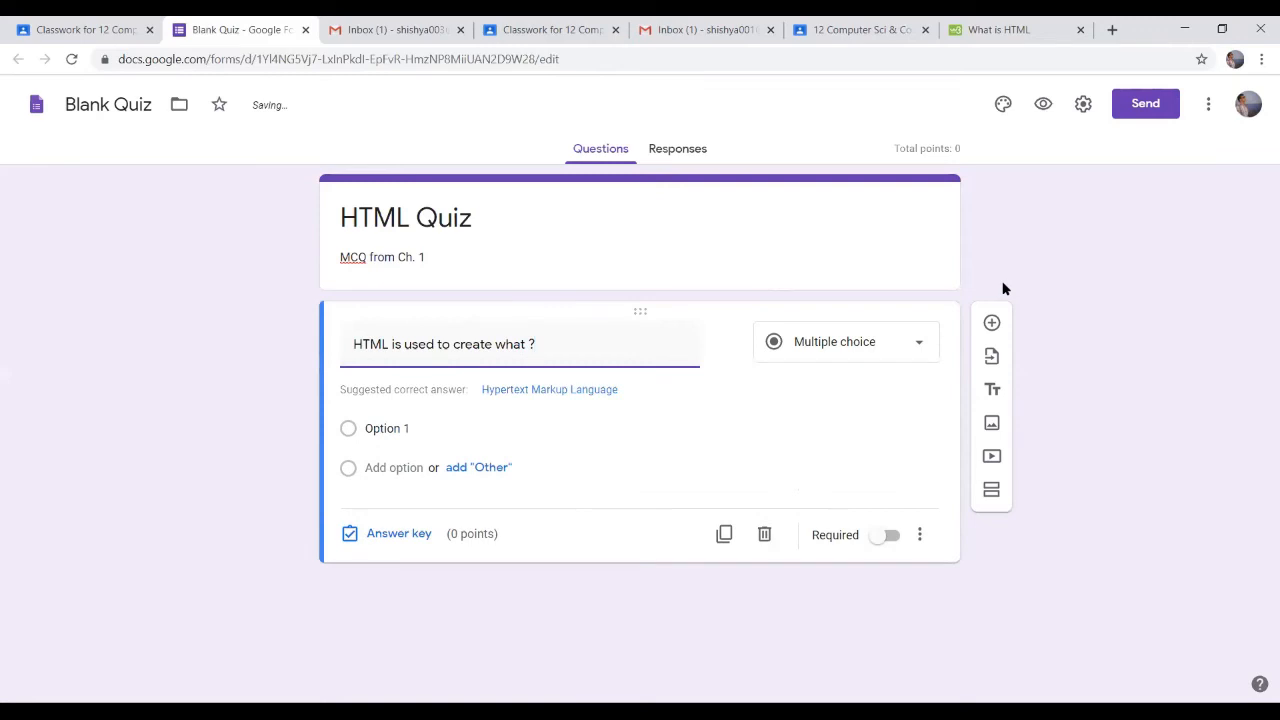
{"action": "left_click", "coordinate": [919, 345]}
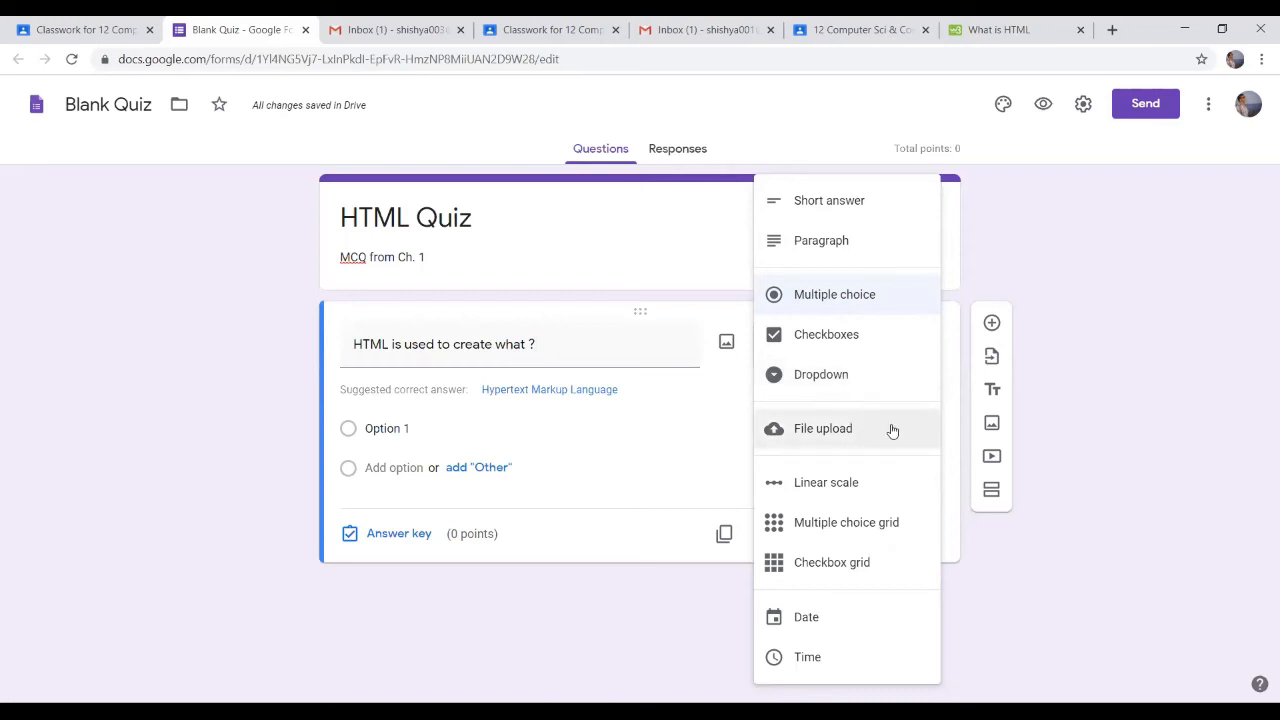
{"action": "left_click", "coordinate": [646, 344]}
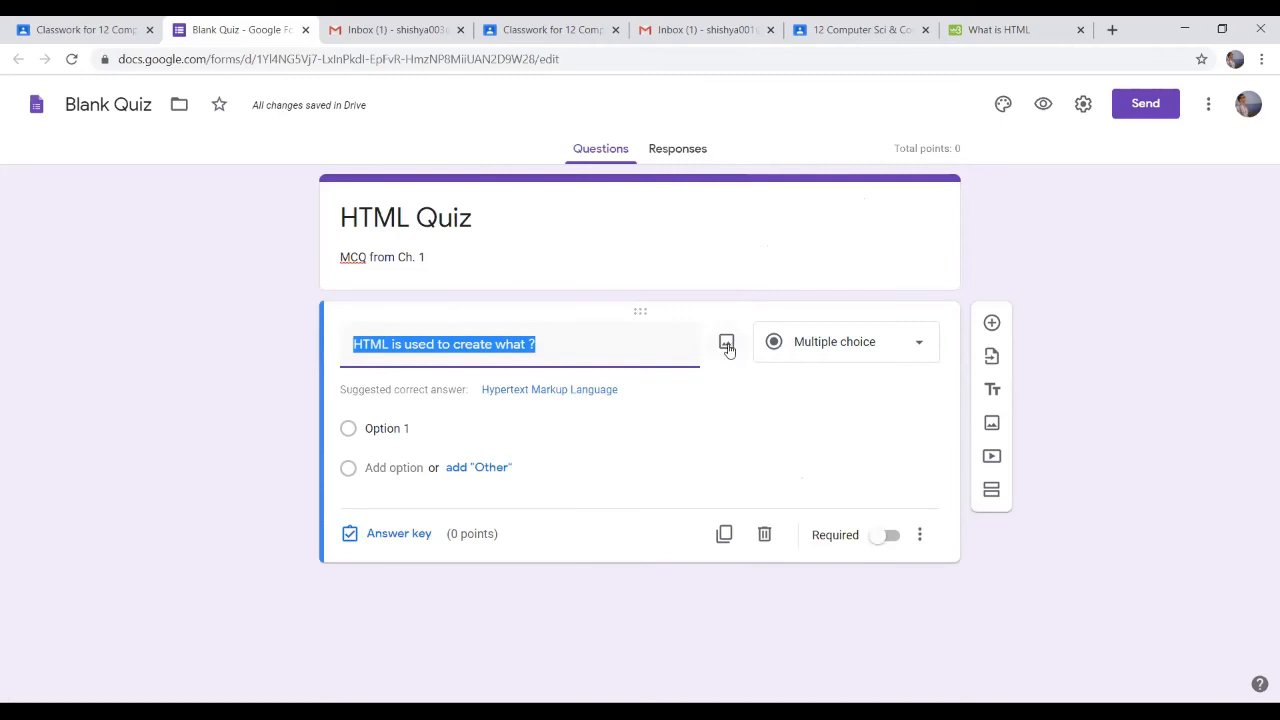
{"action": "left_click", "coordinate": [621, 344]}
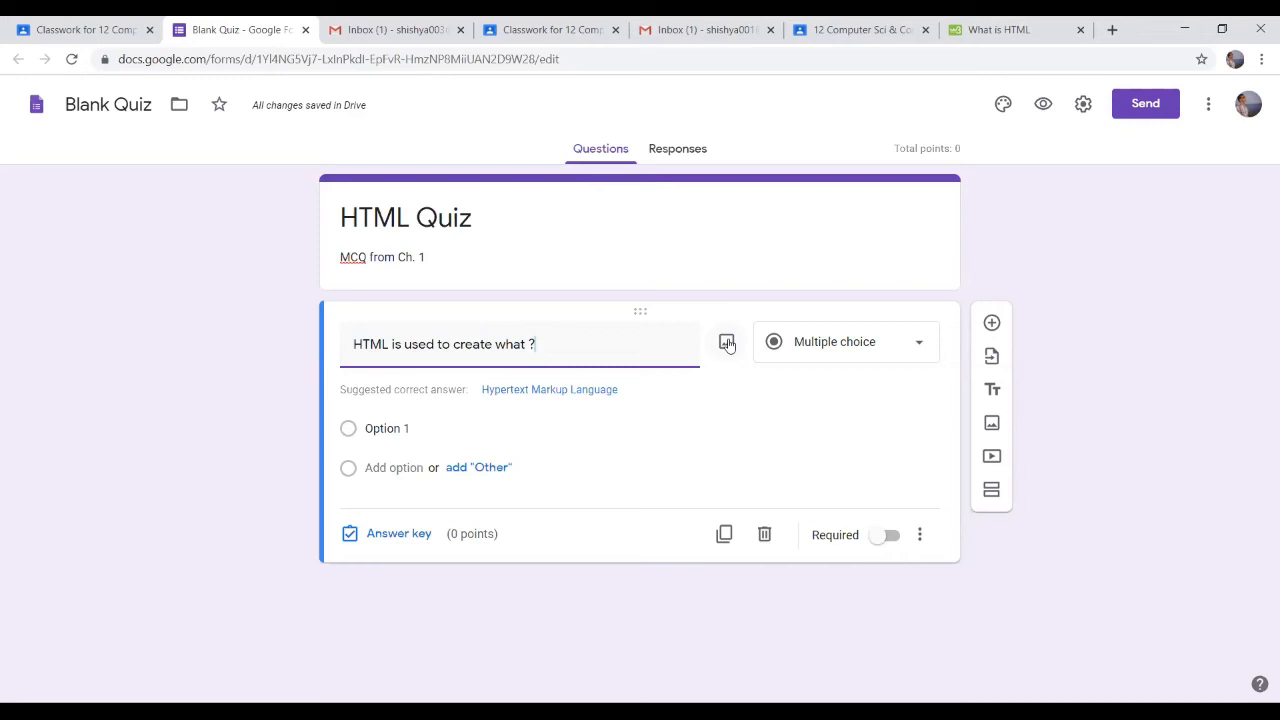
Enter four answer options for the first question: "document", "spreadsheet", "webpage" and "drawing"
{"action": "left_click", "coordinate": [408, 426]}
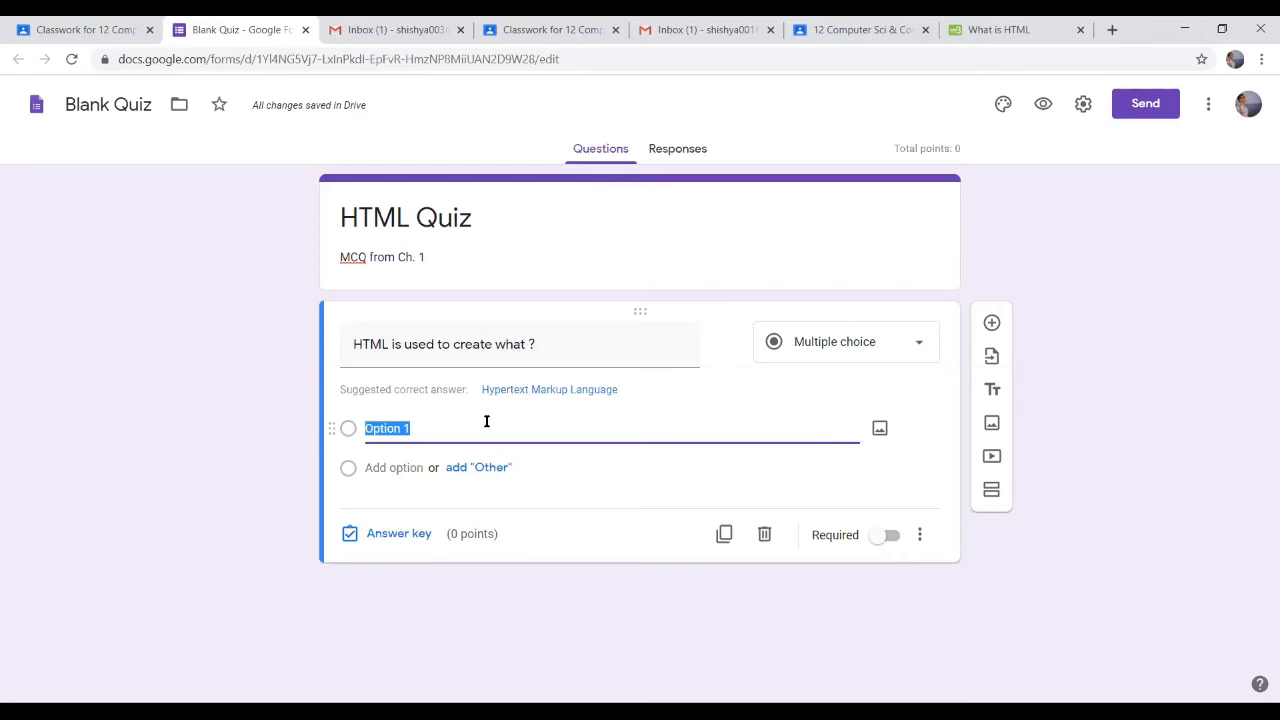
{"action": "type", "text": "document"}
{"action": "key", "text": "Return"}
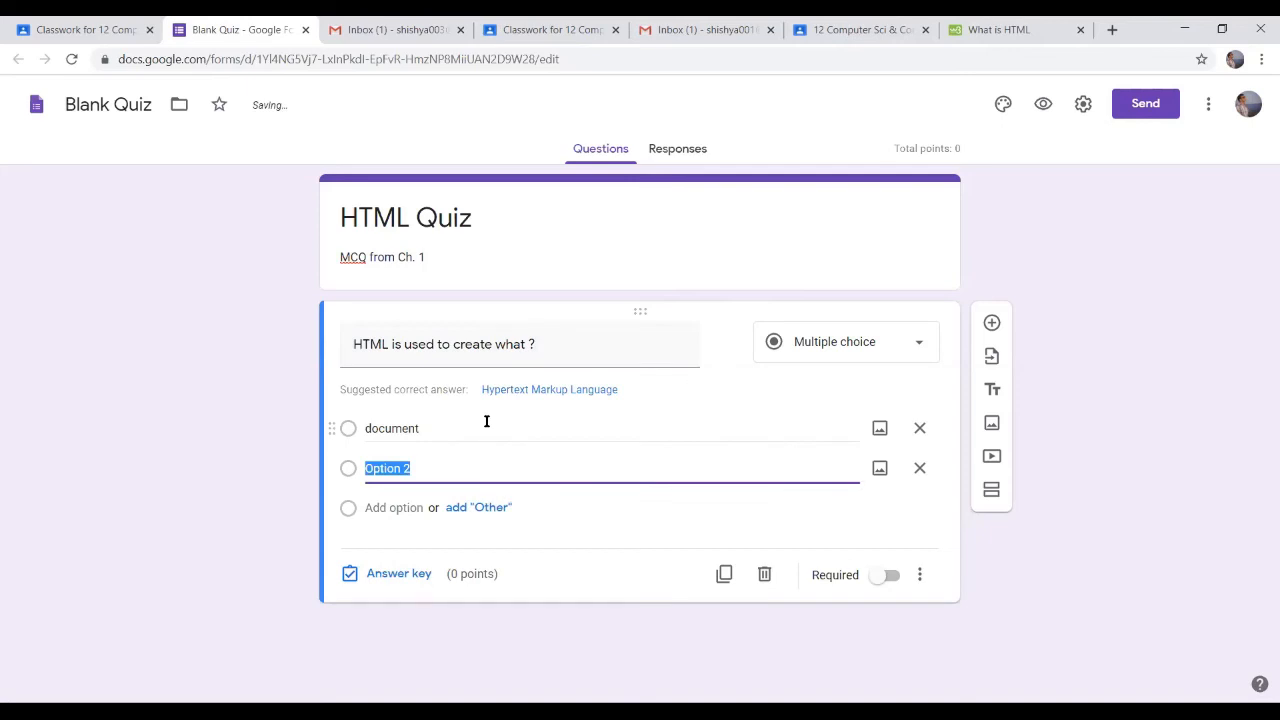
{"action": "type", "text": "spreadsheet"}
{"action": "key", "text": "Return"}
{"action": "type", "text": "we"}
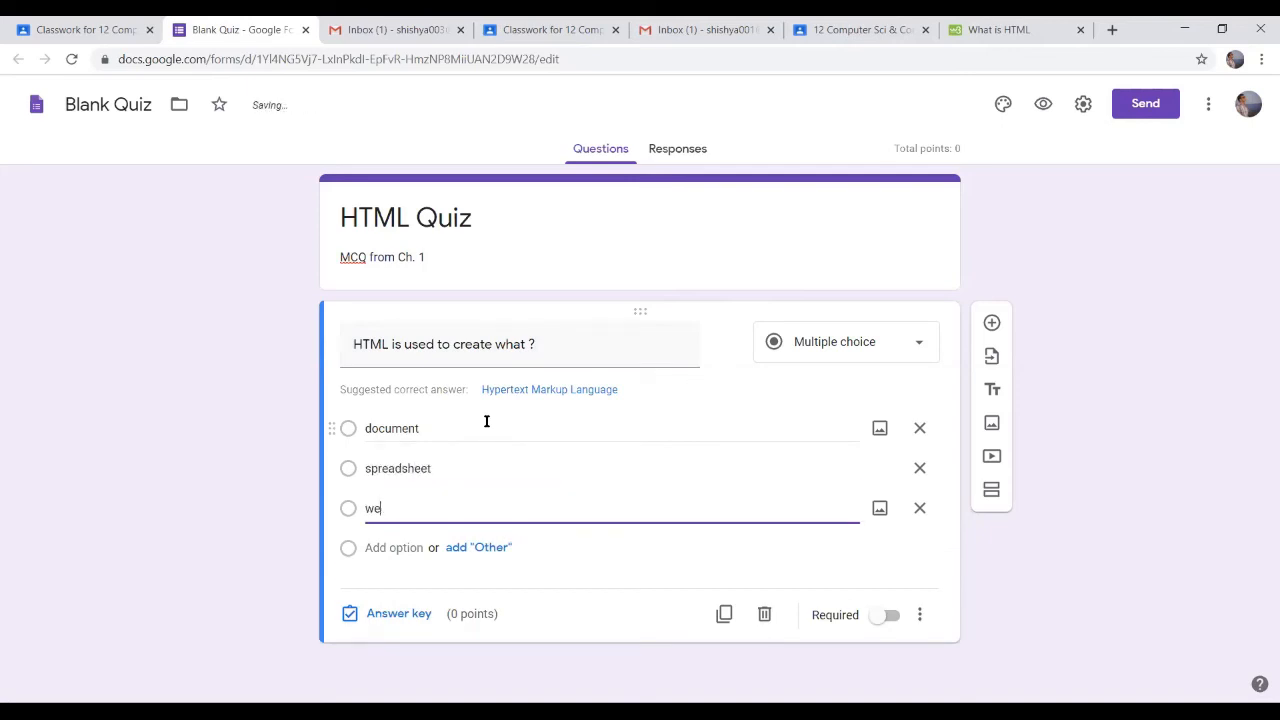
{"action": "type", "text": "bpage"}
{"action": "key", "text": "Return"}
{"action": "type", "text": "drawing"}
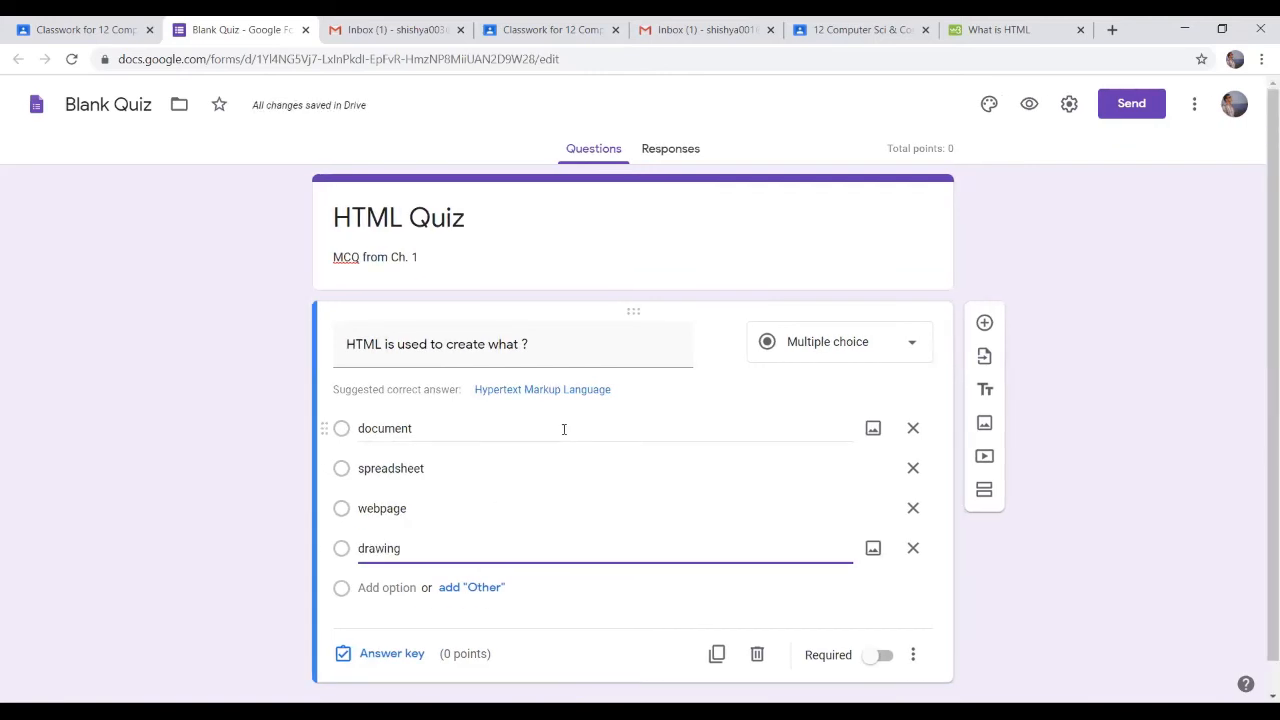
Set "webpage" as the correct answer in the question's answer key and make it worth 1 point
{"action": "scroll", "coordinate": [569, 430], "scroll_direction": "down", "scroll_amount": 1}
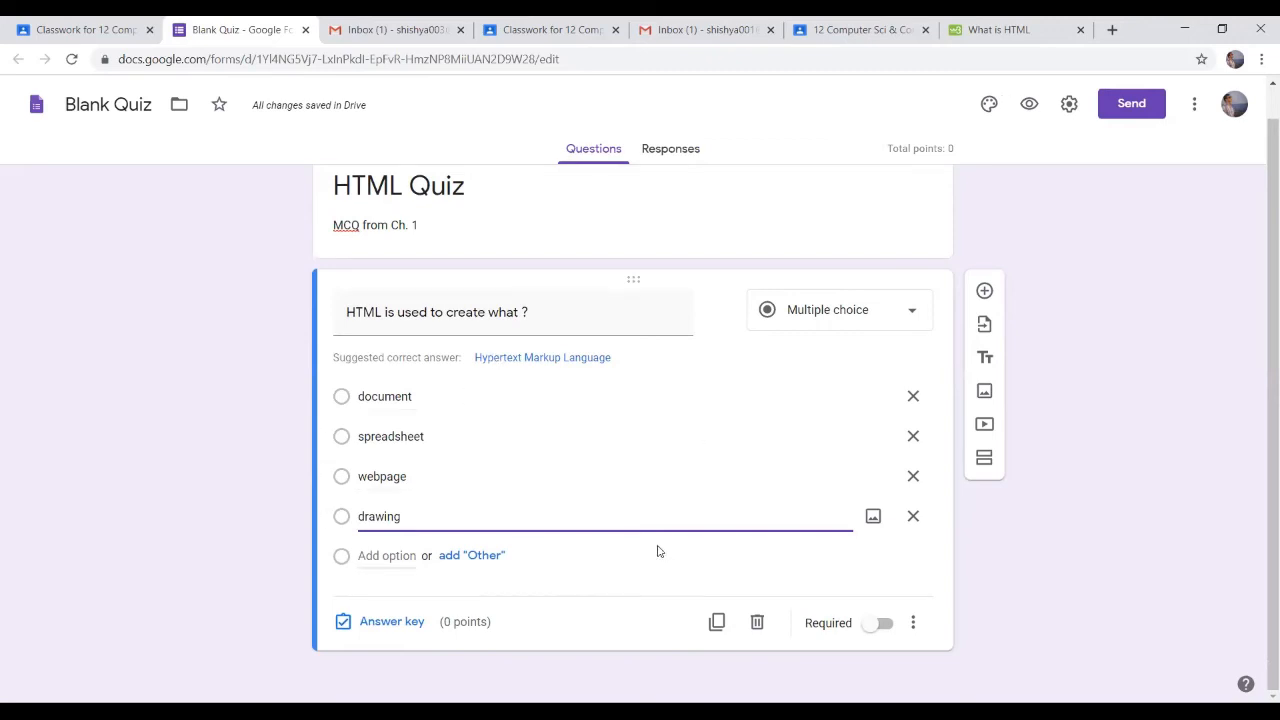
{"action": "left_click", "coordinate": [389, 622]}
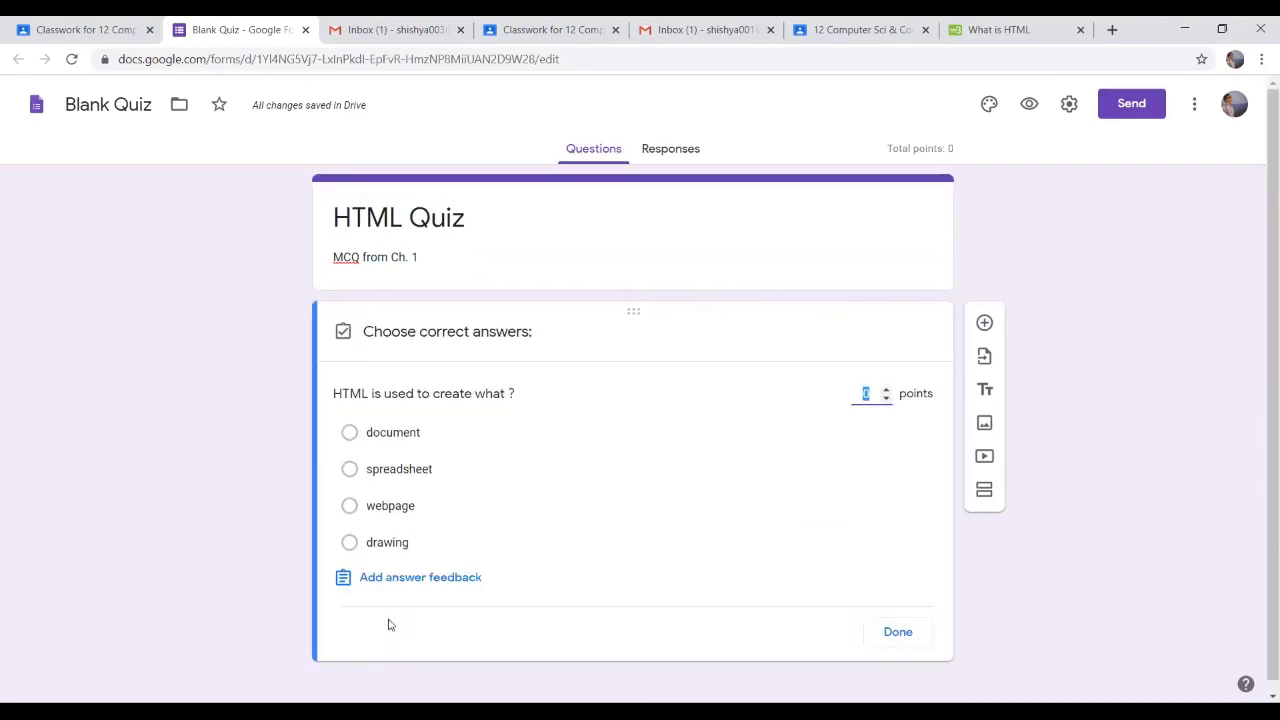
{"action": "left_click", "coordinate": [351, 509]}
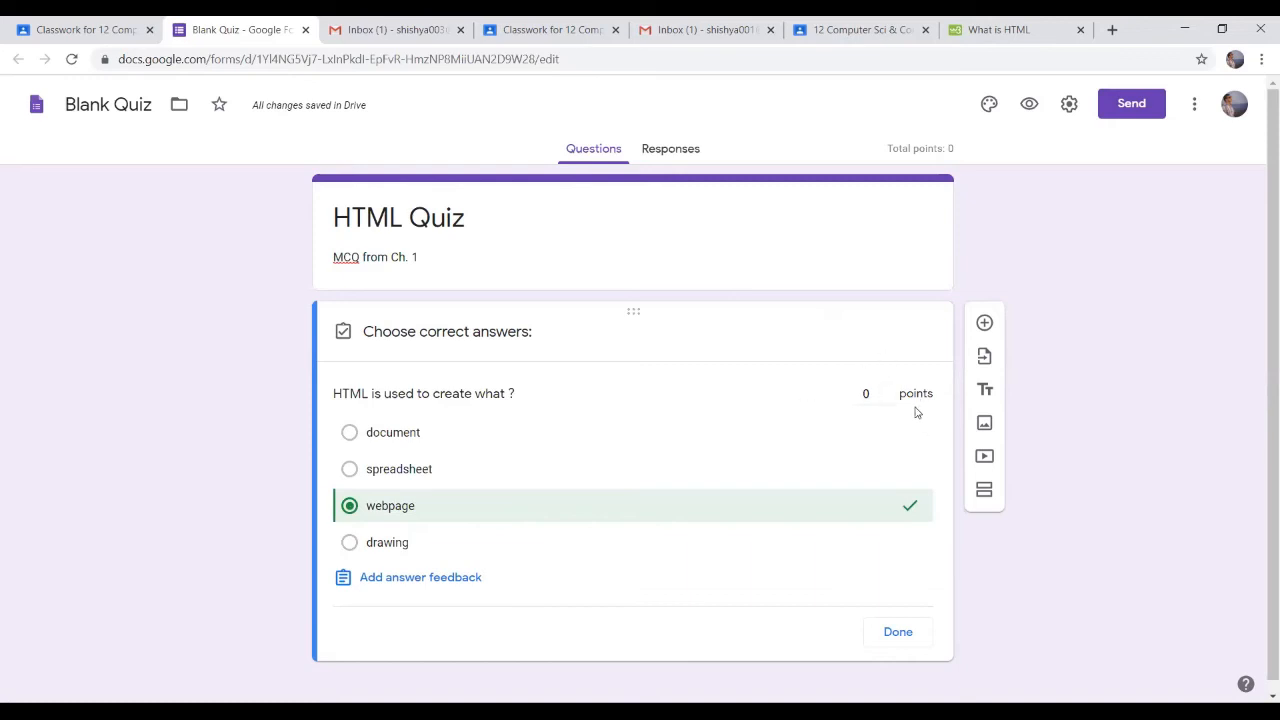
{"action": "left_click", "coordinate": [887, 390]}
Add the incorrect-answer feedback "HTML is used to create simple web pages..." to the question
{"action": "left_click", "coordinate": [429, 580]}
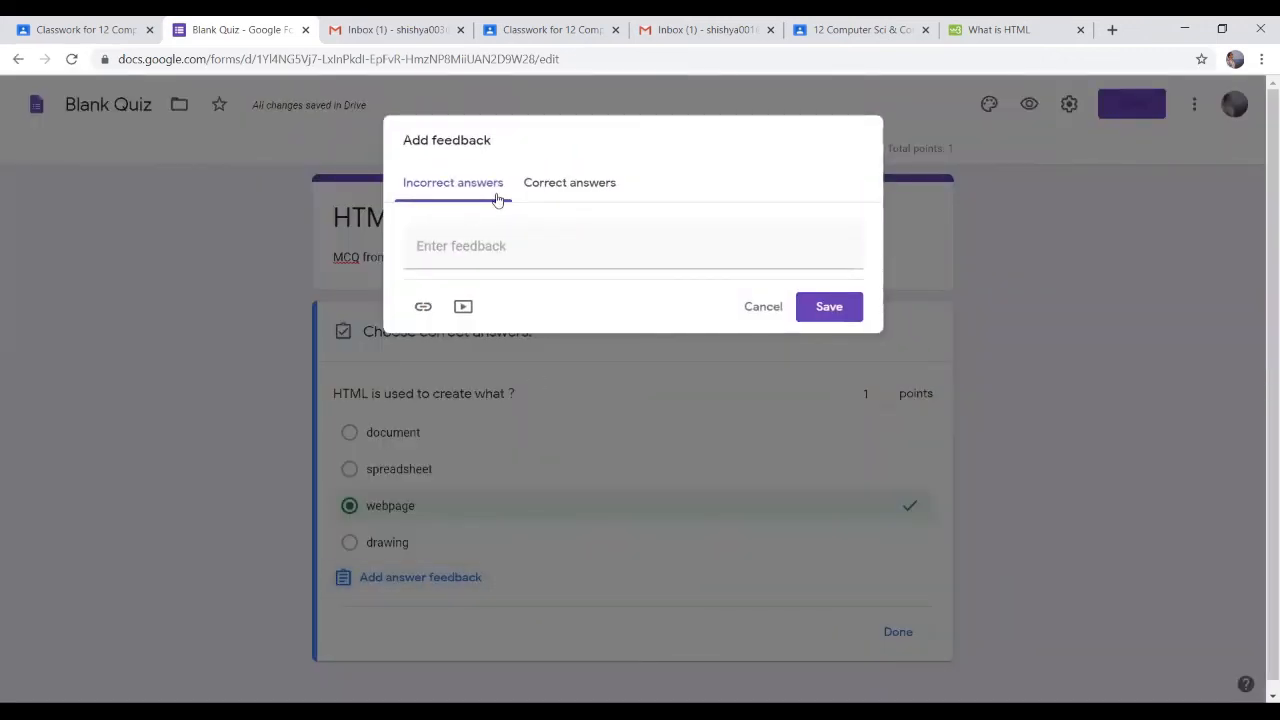
{"action": "left_click", "coordinate": [527, 247]}
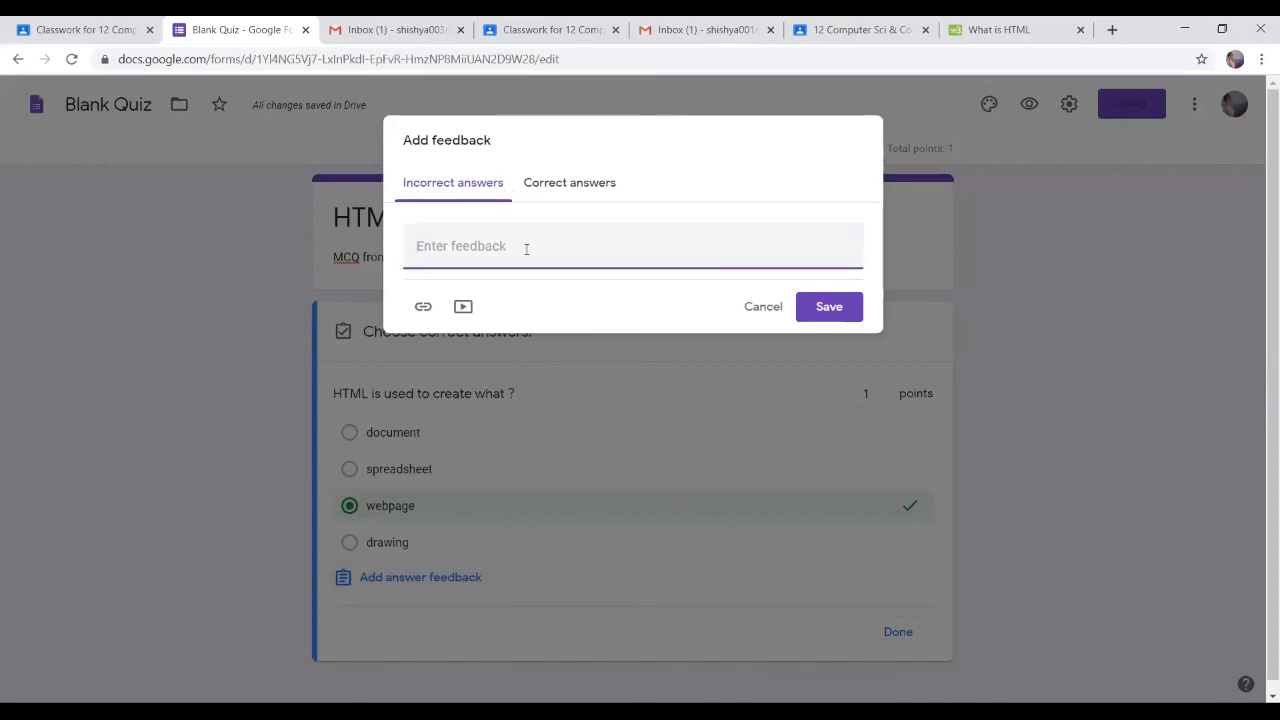
{"action": "type", "text": "HTML is used"}
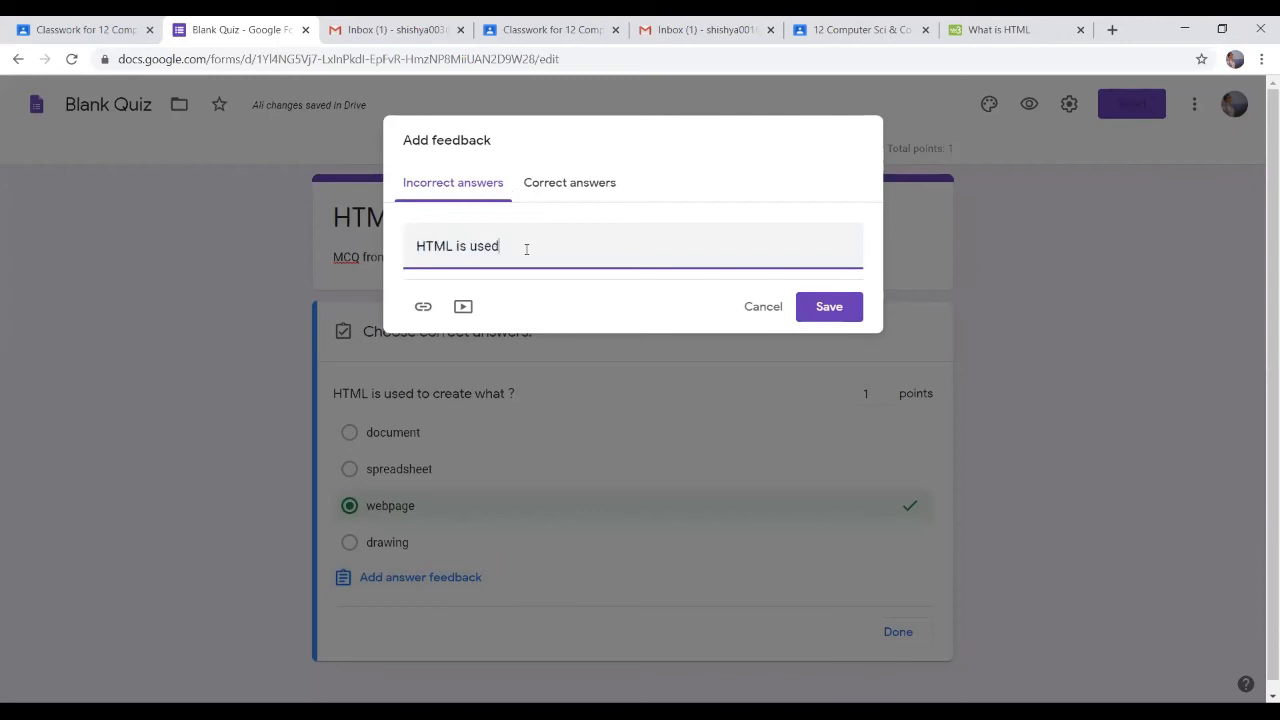
{"action": "type", "text": " to create simple web pages..."}
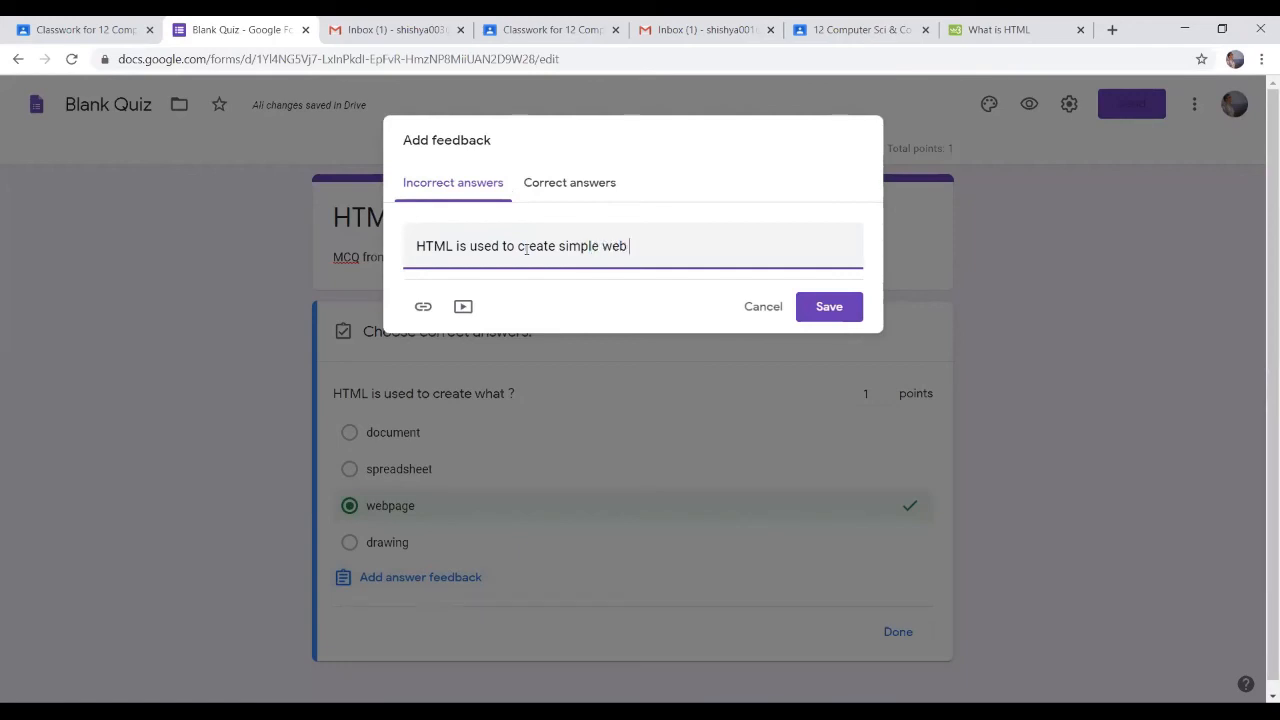
Write the correct-answer feedback "Wow... That's Great... Keep it up !!", save the feedback and finish the answer key
{"action": "left_click", "coordinate": [574, 183]}
{"action": "type", "text": "W"}
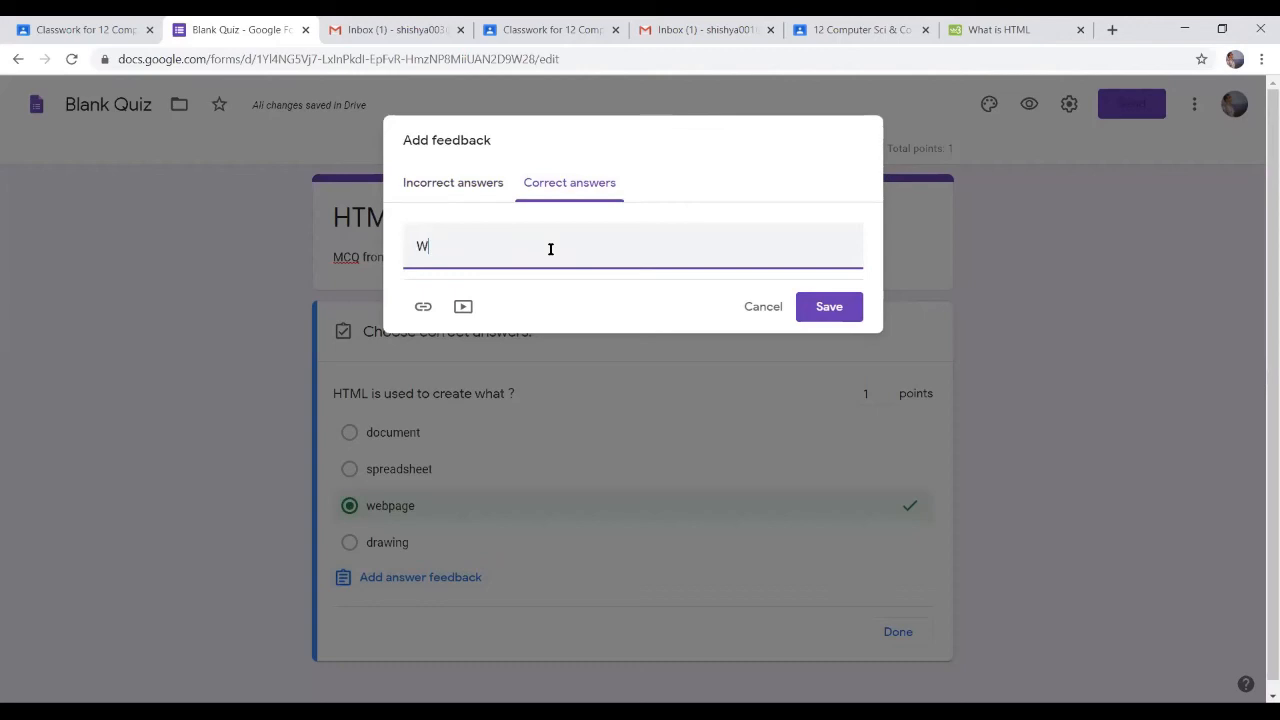
{"action": "type", "text": "ow... That's Great... Keep it up !!"}
{"action": "left_click", "coordinate": [465, 185]}
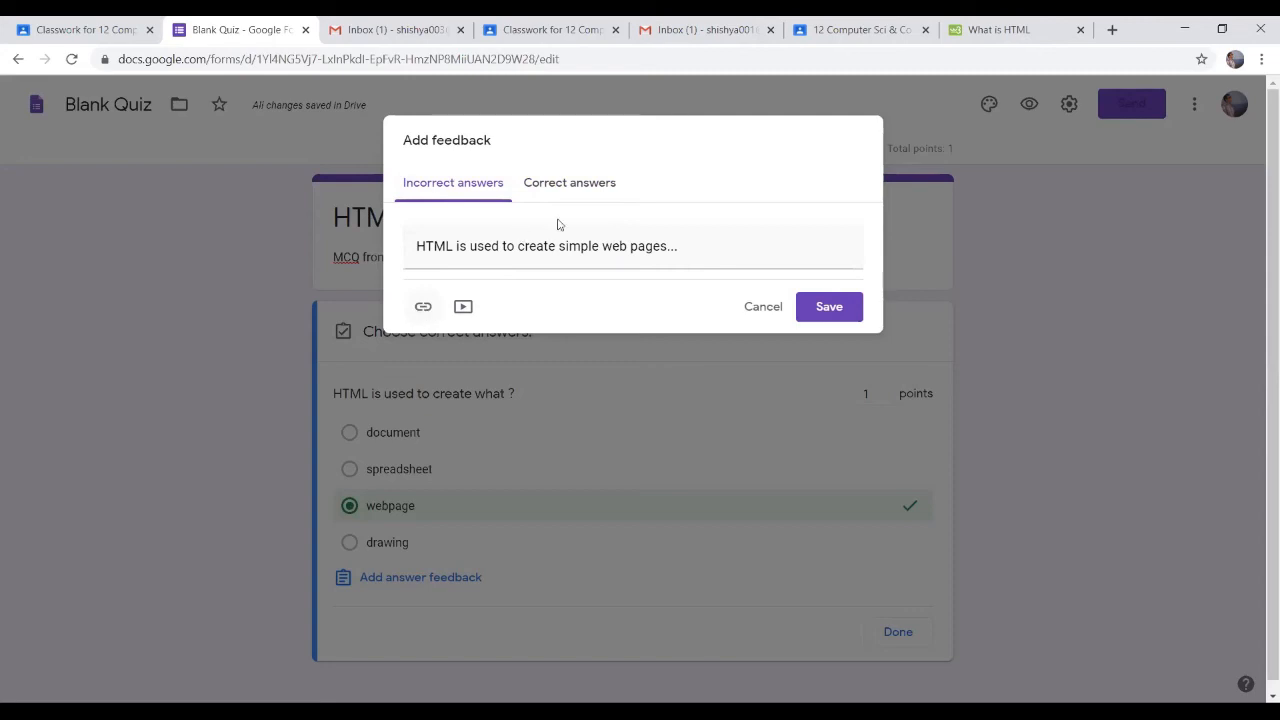
{"action": "left_click", "coordinate": [591, 189]}
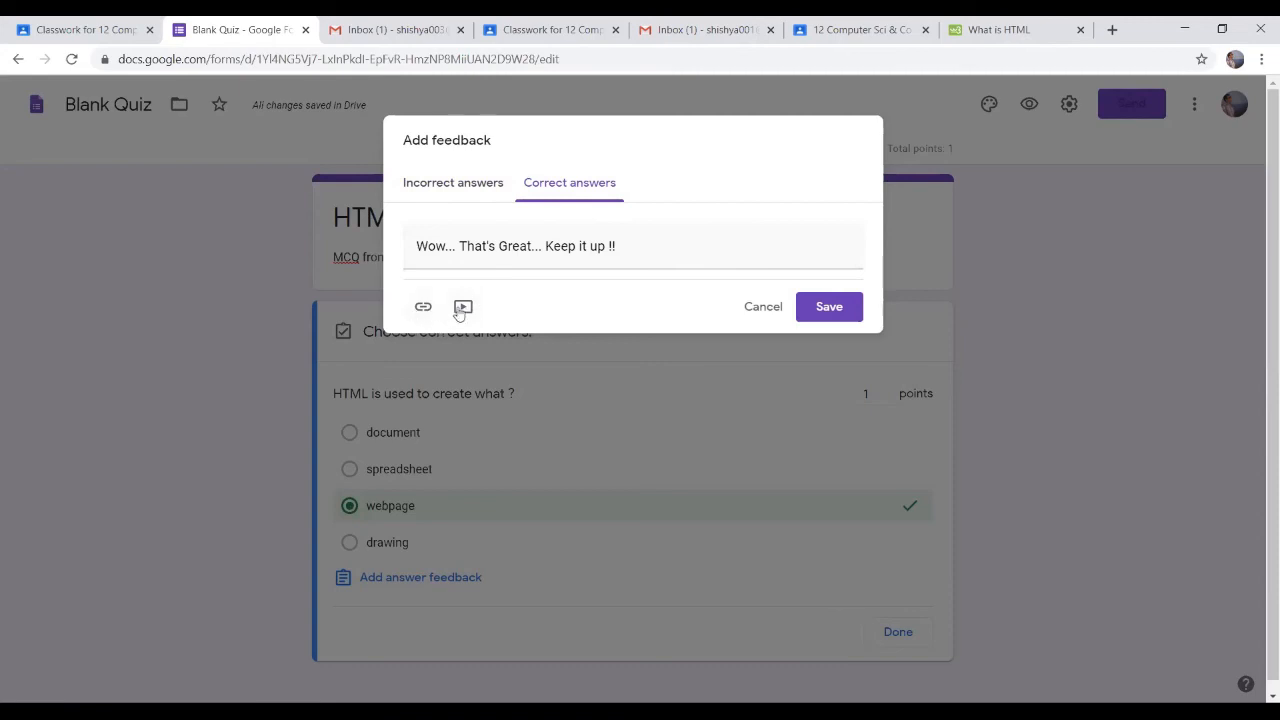
{"action": "left_click", "coordinate": [828, 312]}
{"action": "scroll", "coordinate": [974, 516], "scroll_direction": "down", "scroll_amount": 2}
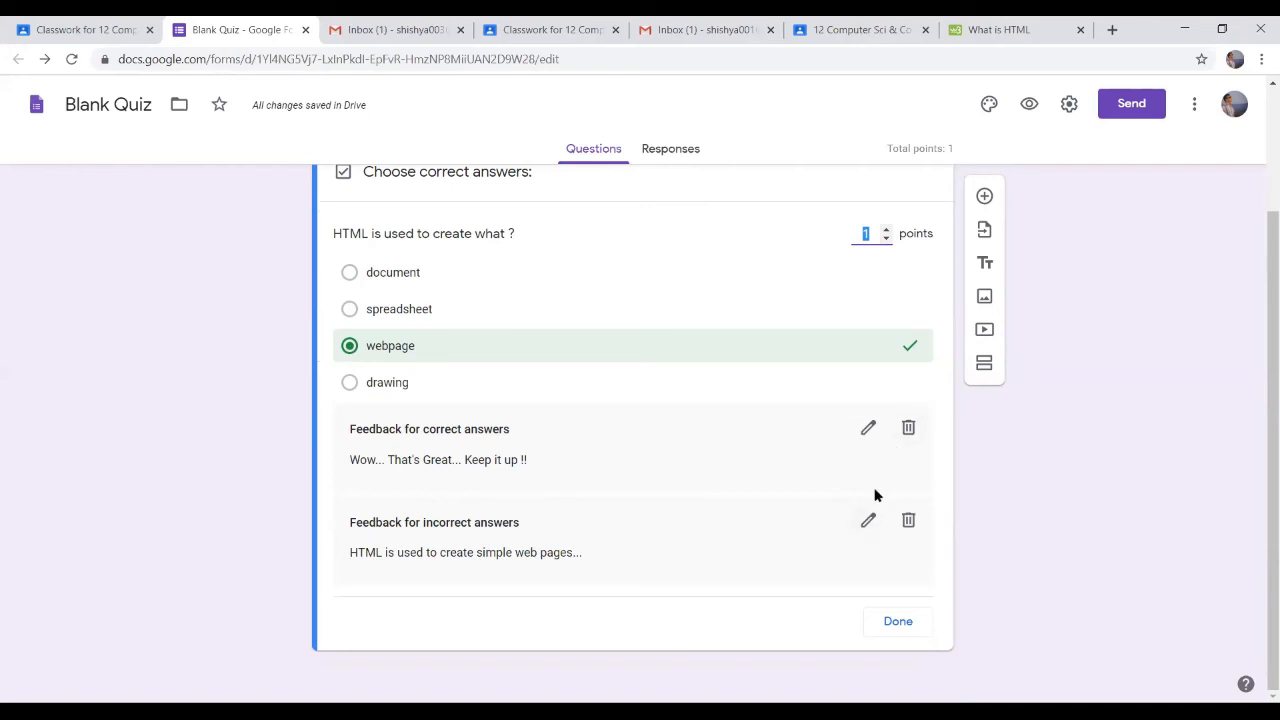
{"action": "left_click", "coordinate": [903, 622]}
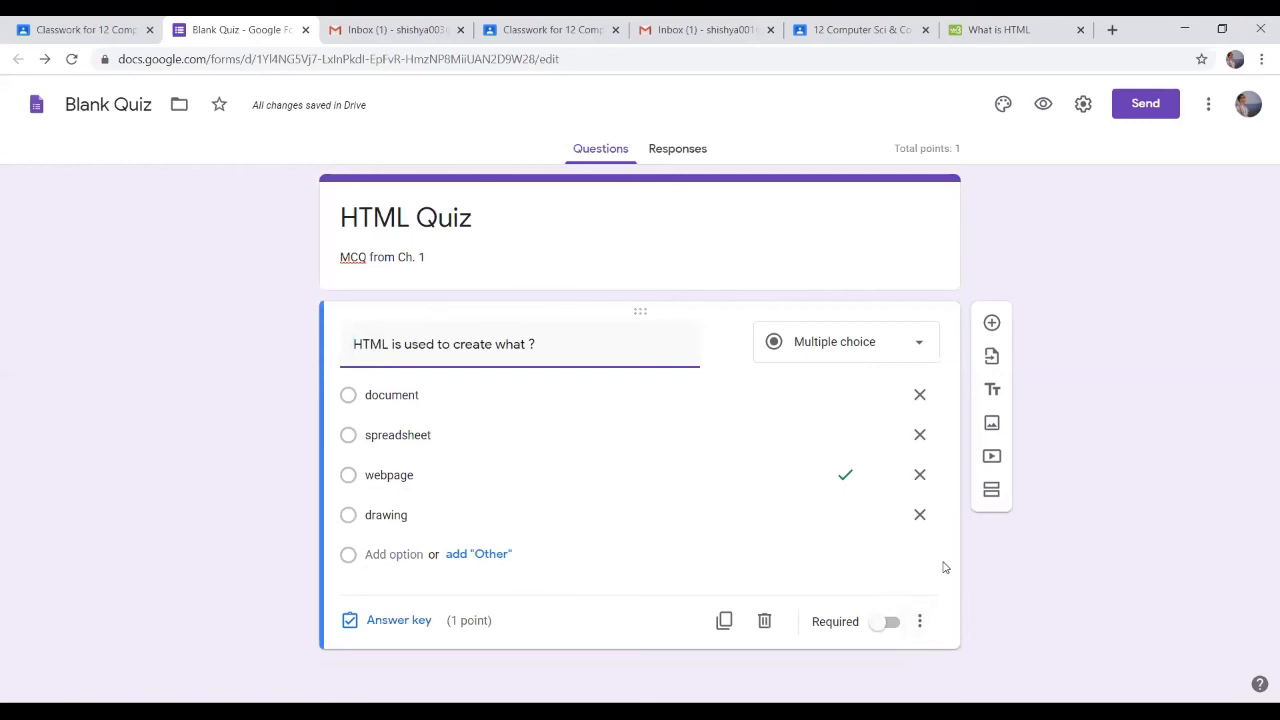
Make the HTML question required
{"action": "left_click", "coordinate": [889, 623]}
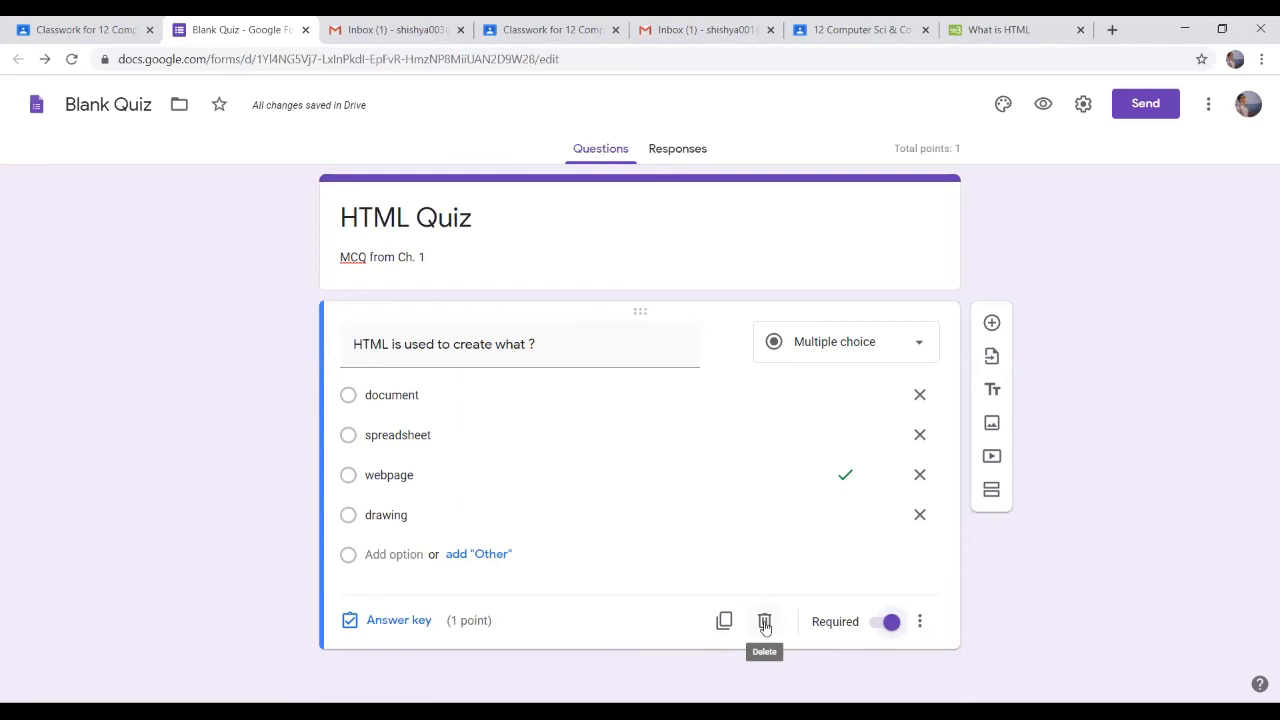
{"action": "left_click", "coordinate": [920, 622]}
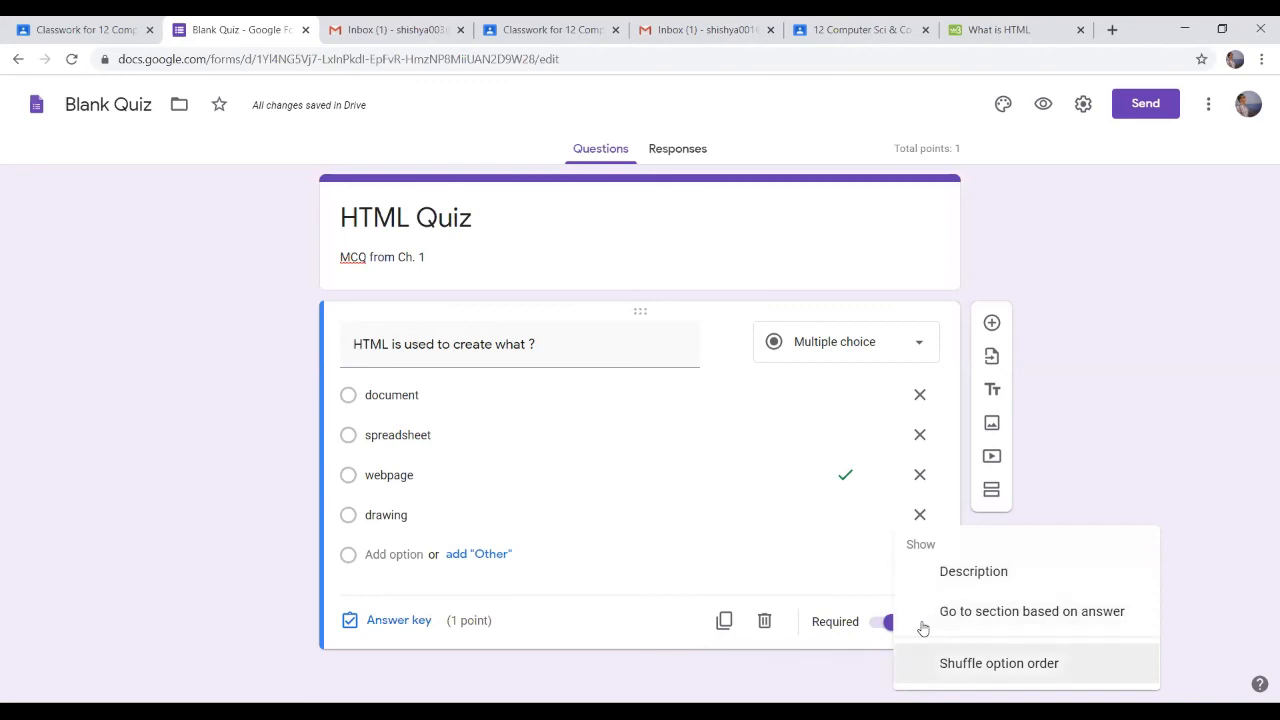
{"action": "left_click", "coordinate": [717, 620]}
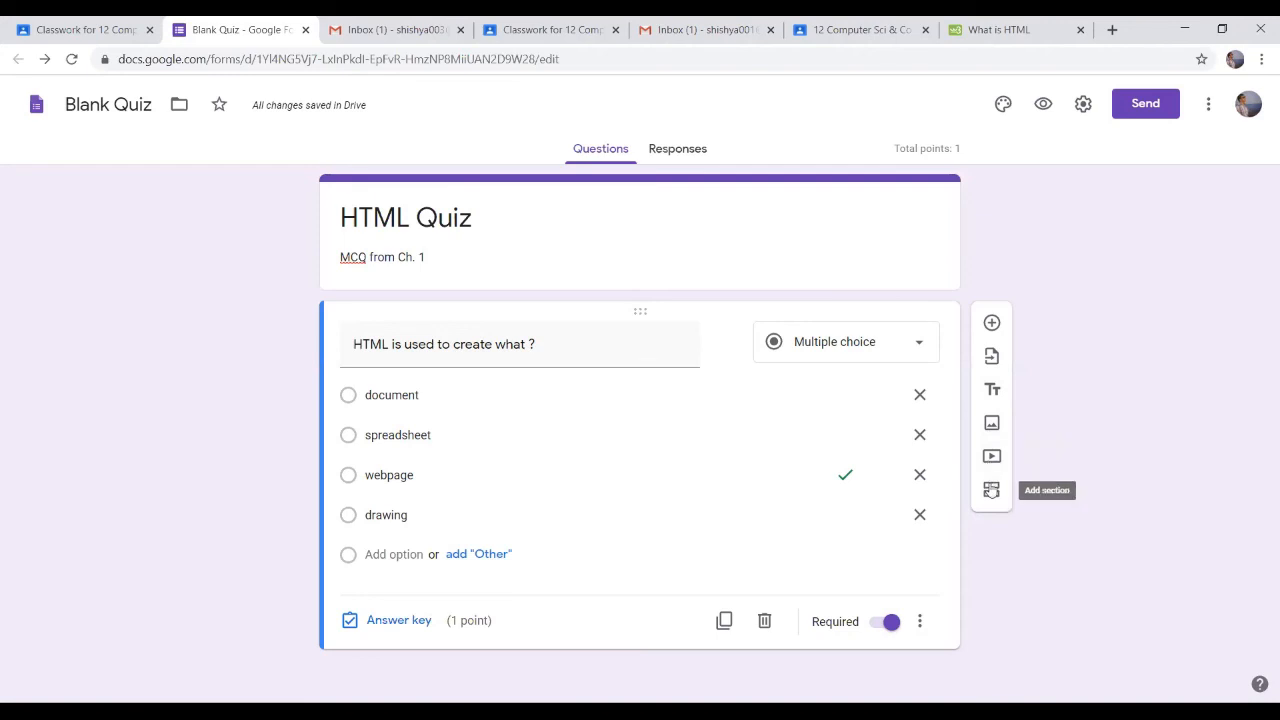
Add a blank question below the first one, moving it above that question and back
{"action": "left_click", "coordinate": [991, 323]}
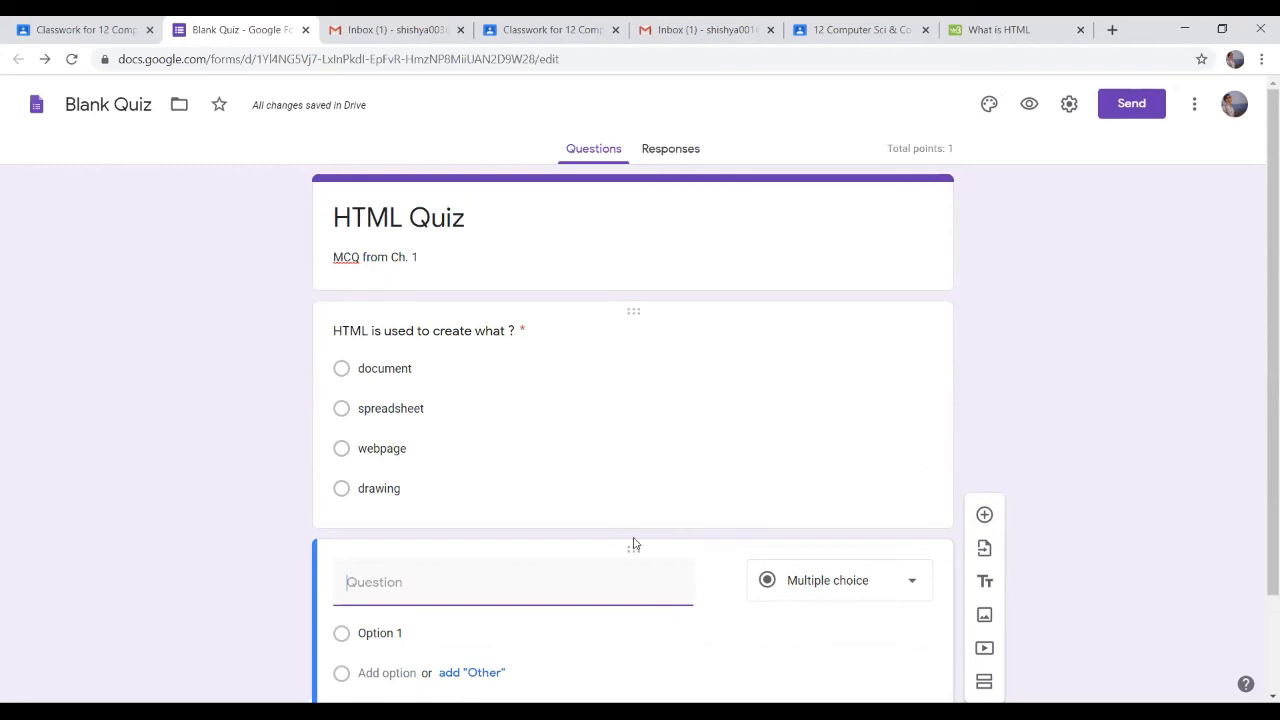
{"action": "left_click_drag", "start_coordinate": [634, 540], "coordinate": [622, 390]}
{"action": "scroll", "coordinate": [771, 432], "scroll_direction": "down", "scroll_amount": 1}
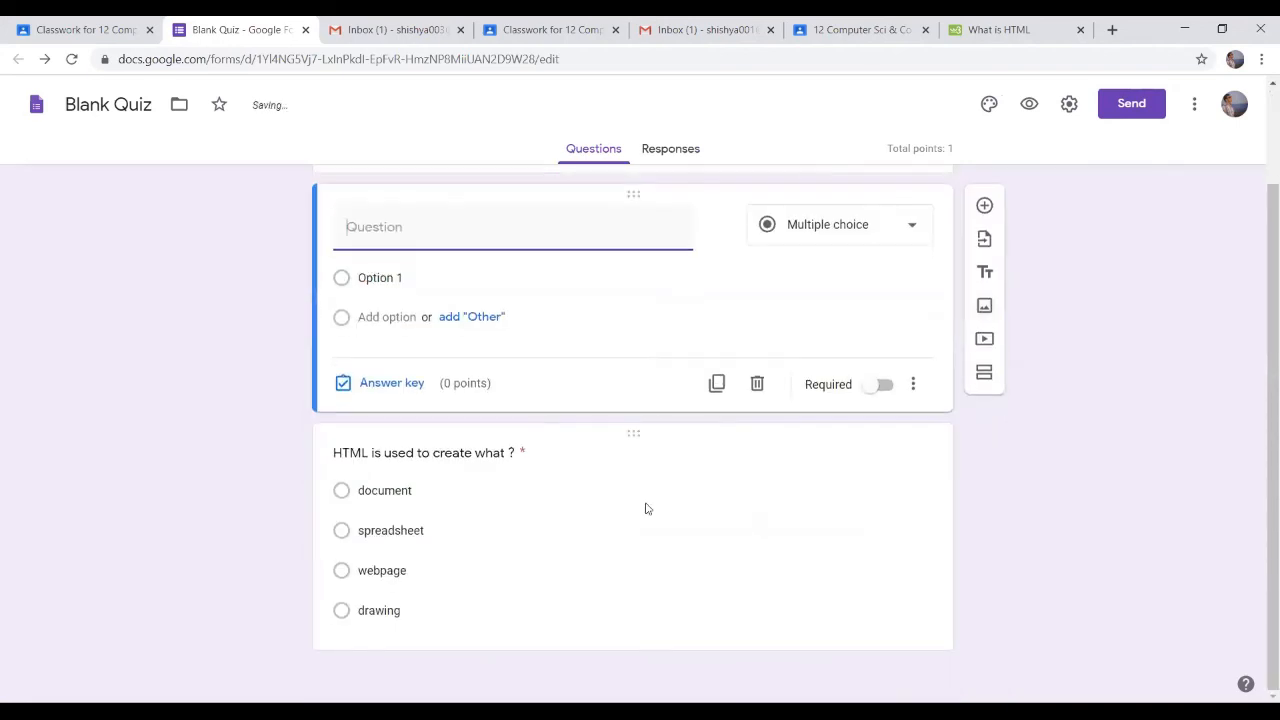
{"action": "scroll", "coordinate": [657, 543], "scroll_direction": "up", "scroll_amount": 1}
{"action": "left_click_drag", "start_coordinate": [634, 307], "coordinate": [634, 589]}
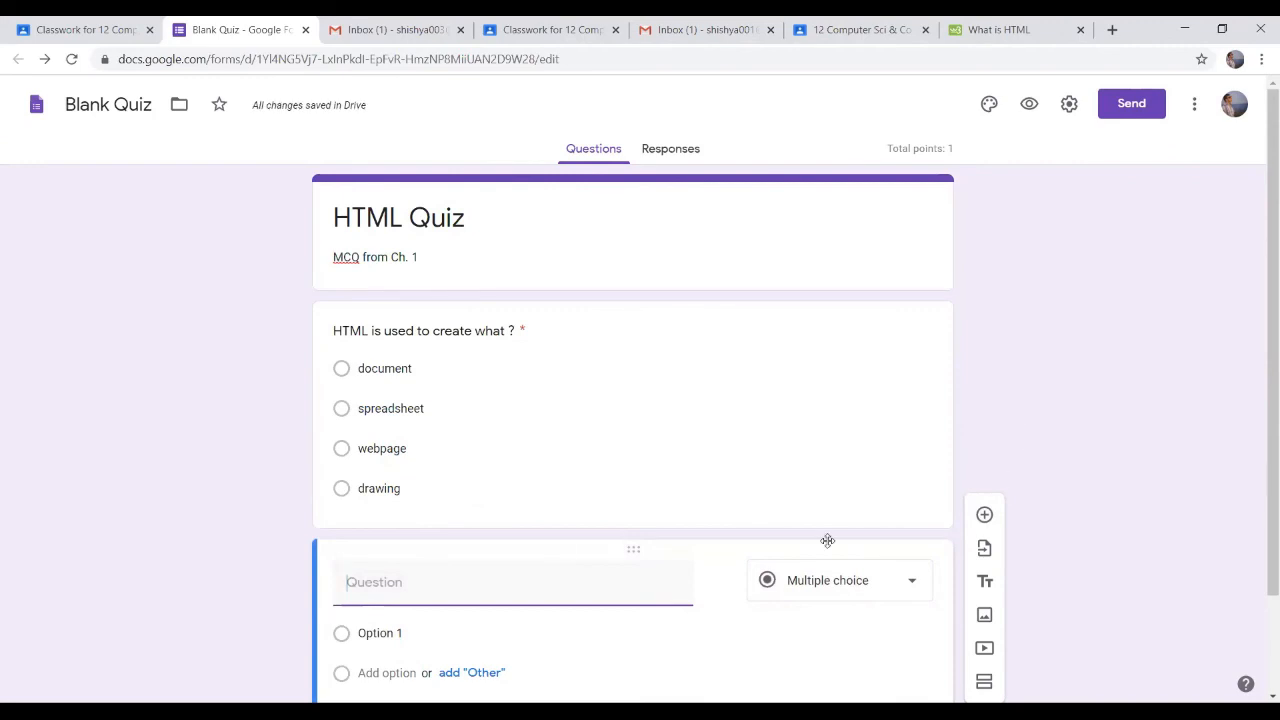
Delete the blank second question
{"action": "scroll", "coordinate": [945, 572], "scroll_direction": "down", "scroll_amount": 1}
{"action": "scroll", "coordinate": [937, 570], "scroll_direction": "down", "scroll_amount": 1}
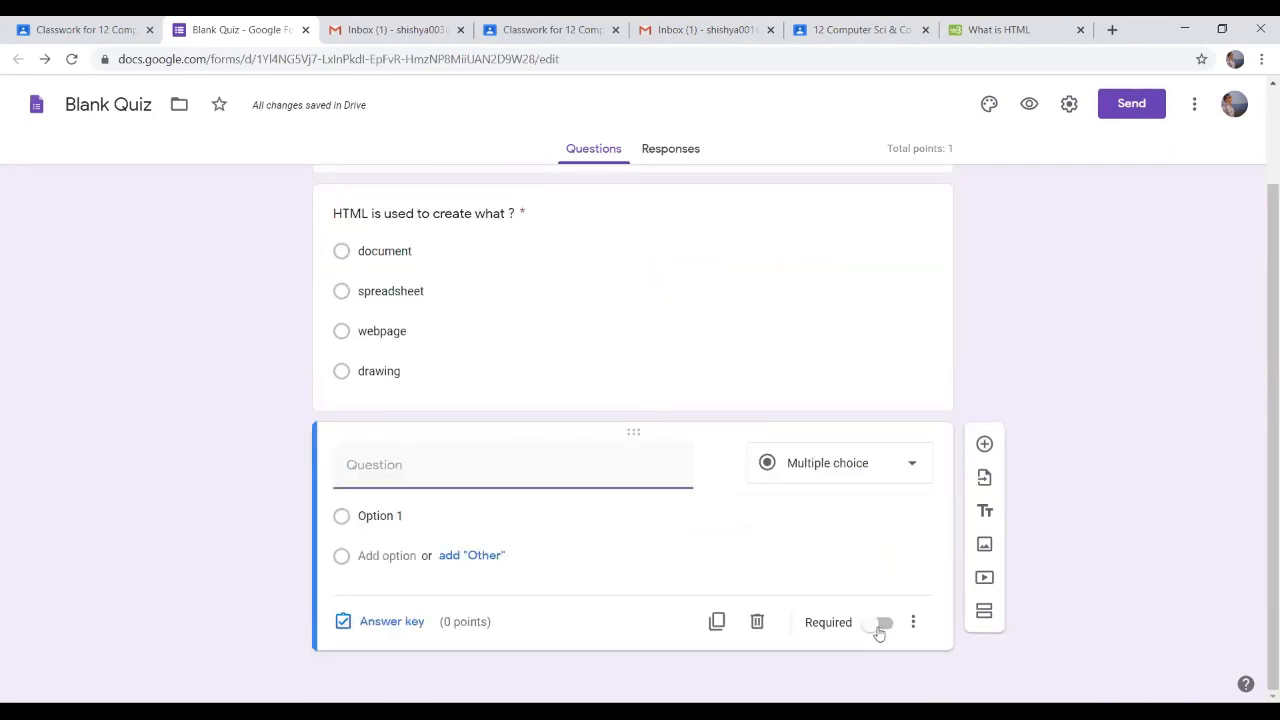
{"action": "left_click", "coordinate": [758, 623]}
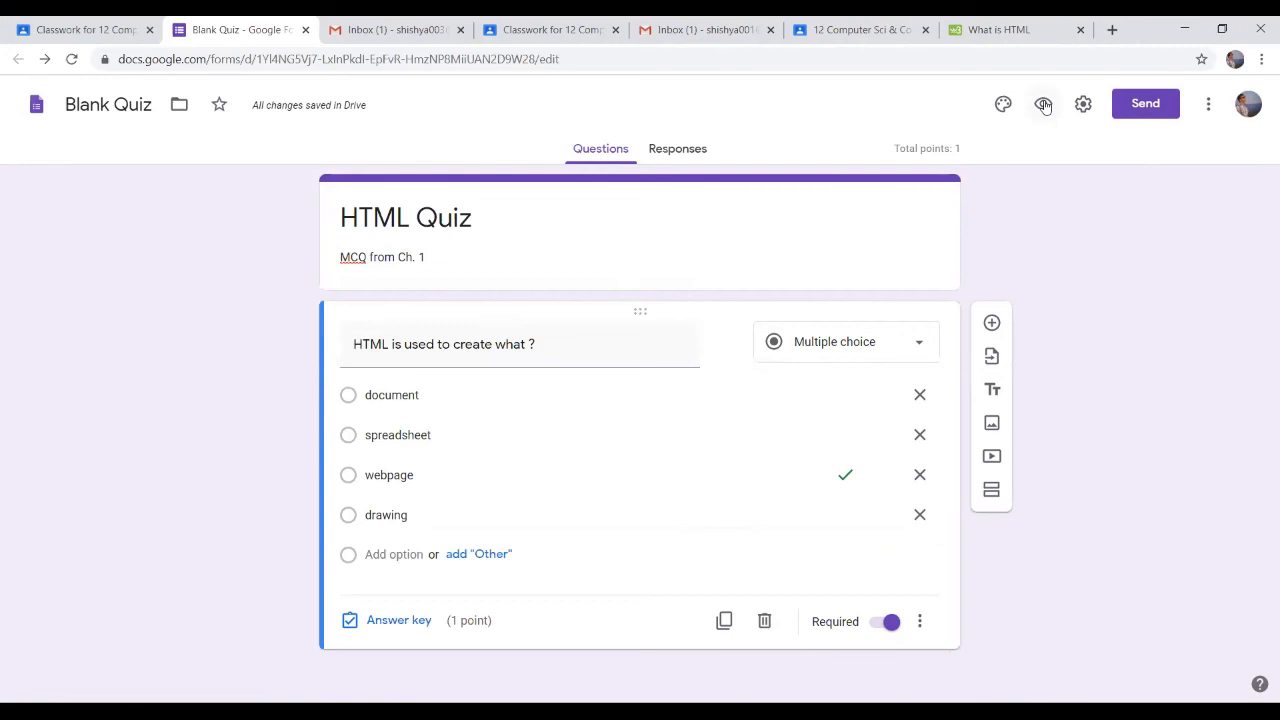
Preview the HTML Quiz form as respondents see it and return to the form editor
{"action": "left_click", "coordinate": [1043, 104]}
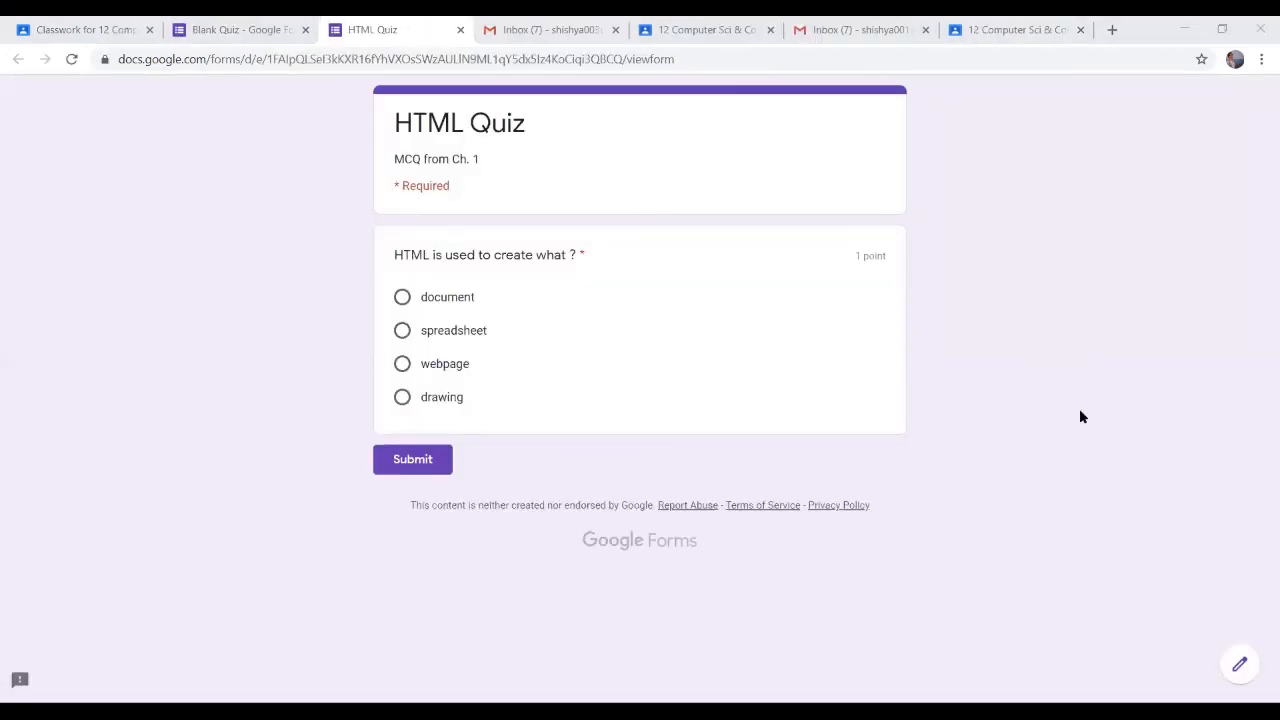
{"action": "left_click", "coordinate": [461, 33]}
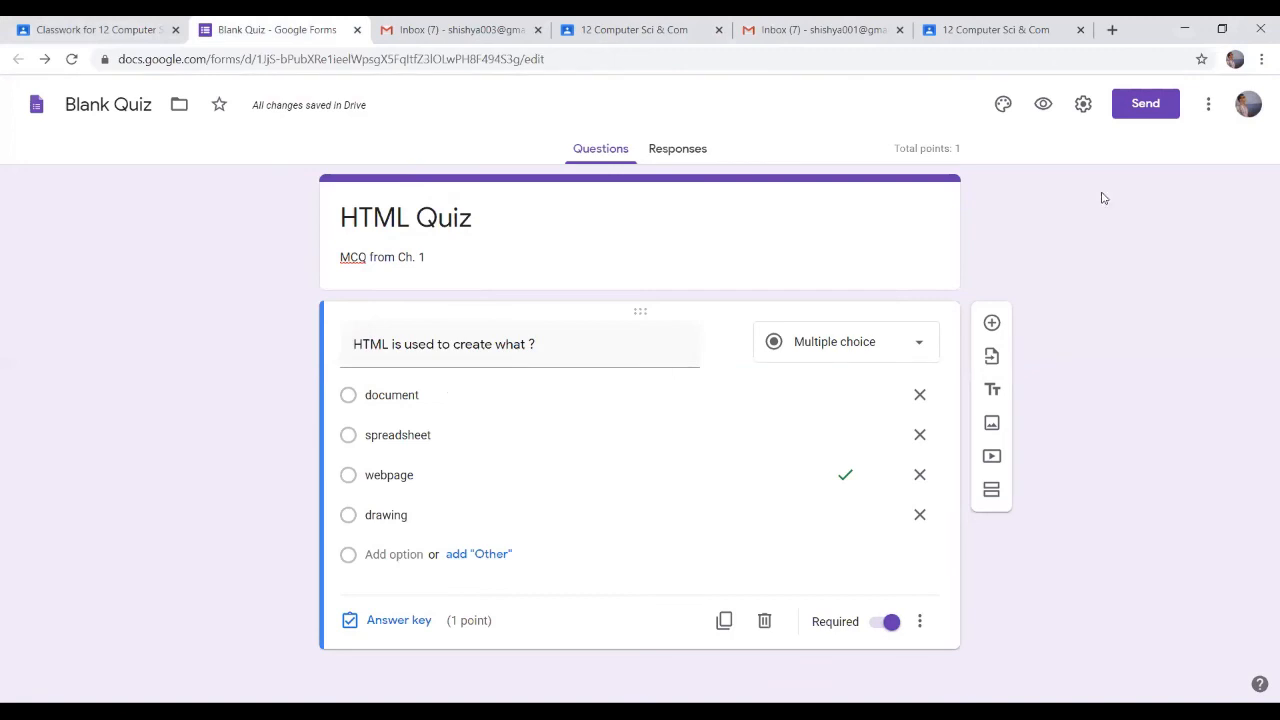
Copy a shortened share link for the HTML Quiz form and close the sending options
{"action": "left_click", "coordinate": [1143, 106]}
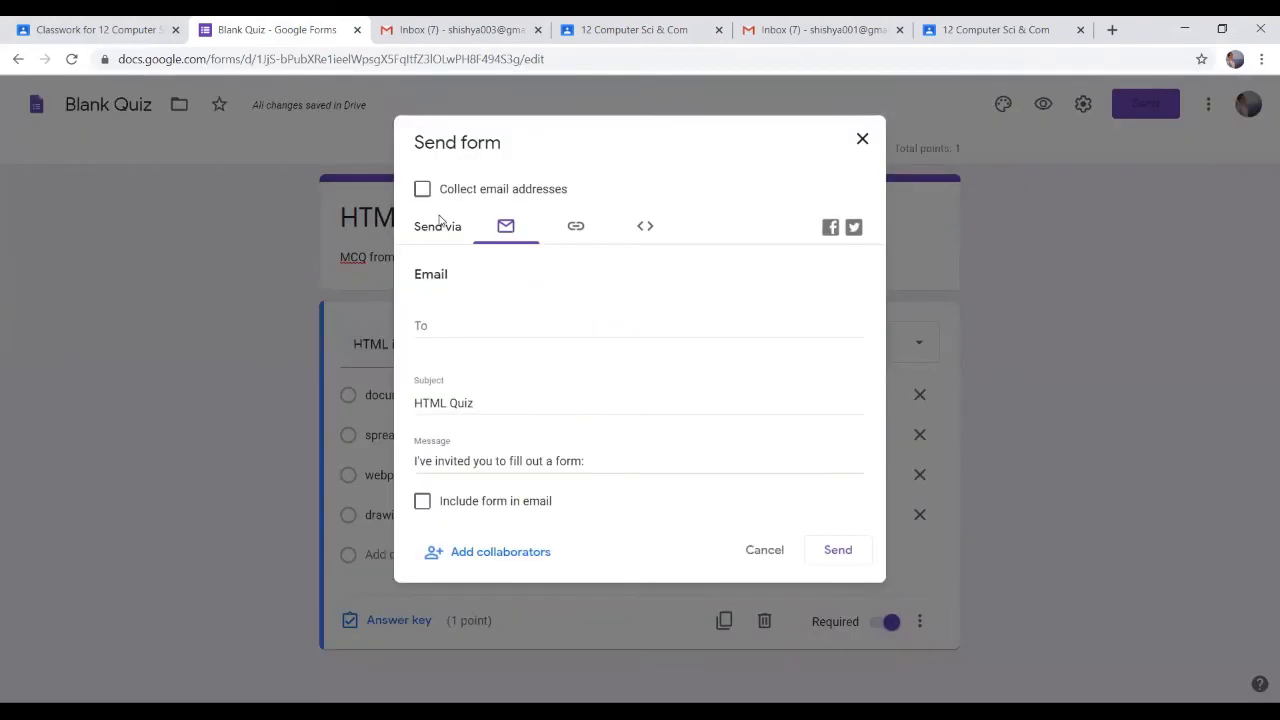
{"action": "left_click", "coordinate": [575, 228]}
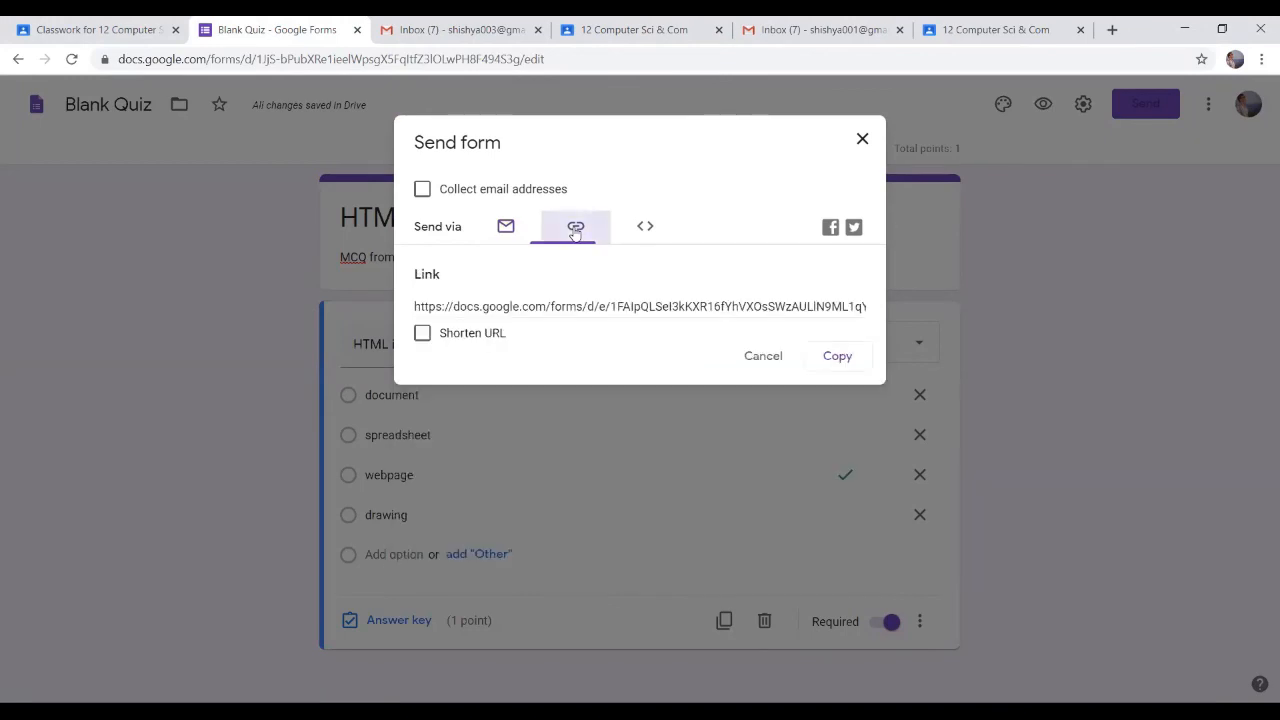
{"action": "left_click", "coordinate": [422, 335]}
{"action": "left_click", "coordinate": [838, 357]}
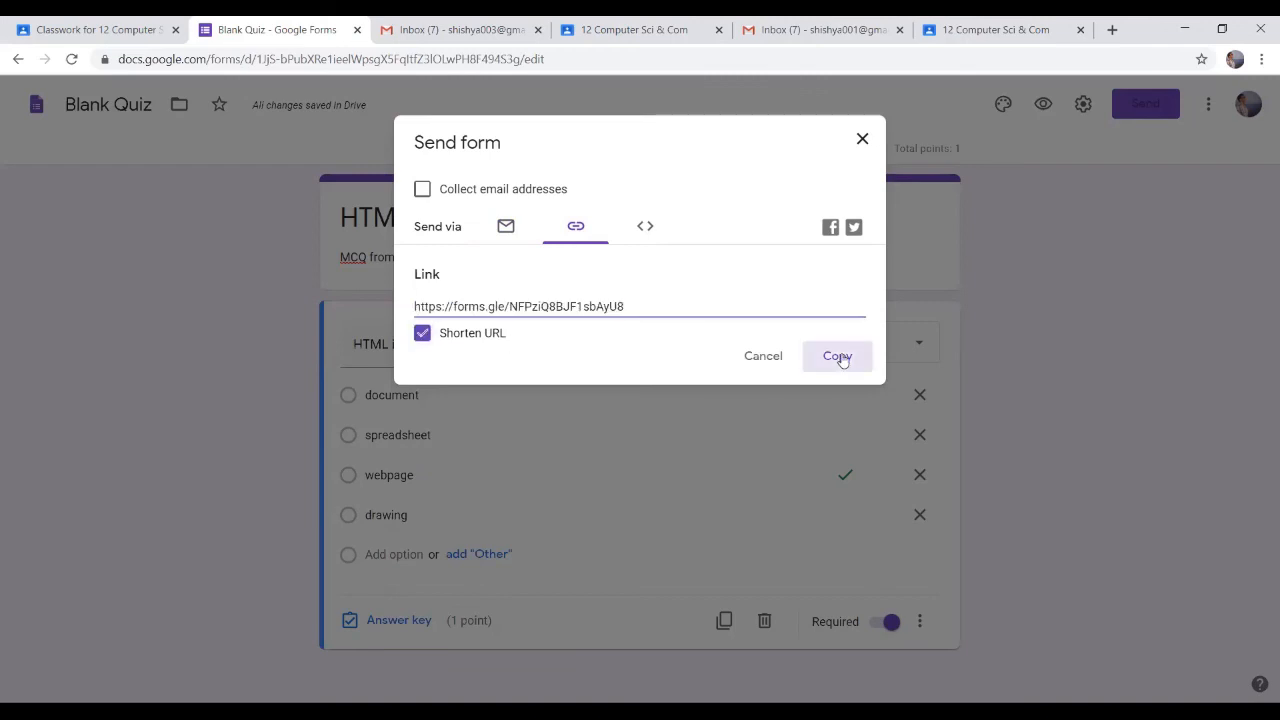
{"action": "left_click", "coordinate": [862, 140]}
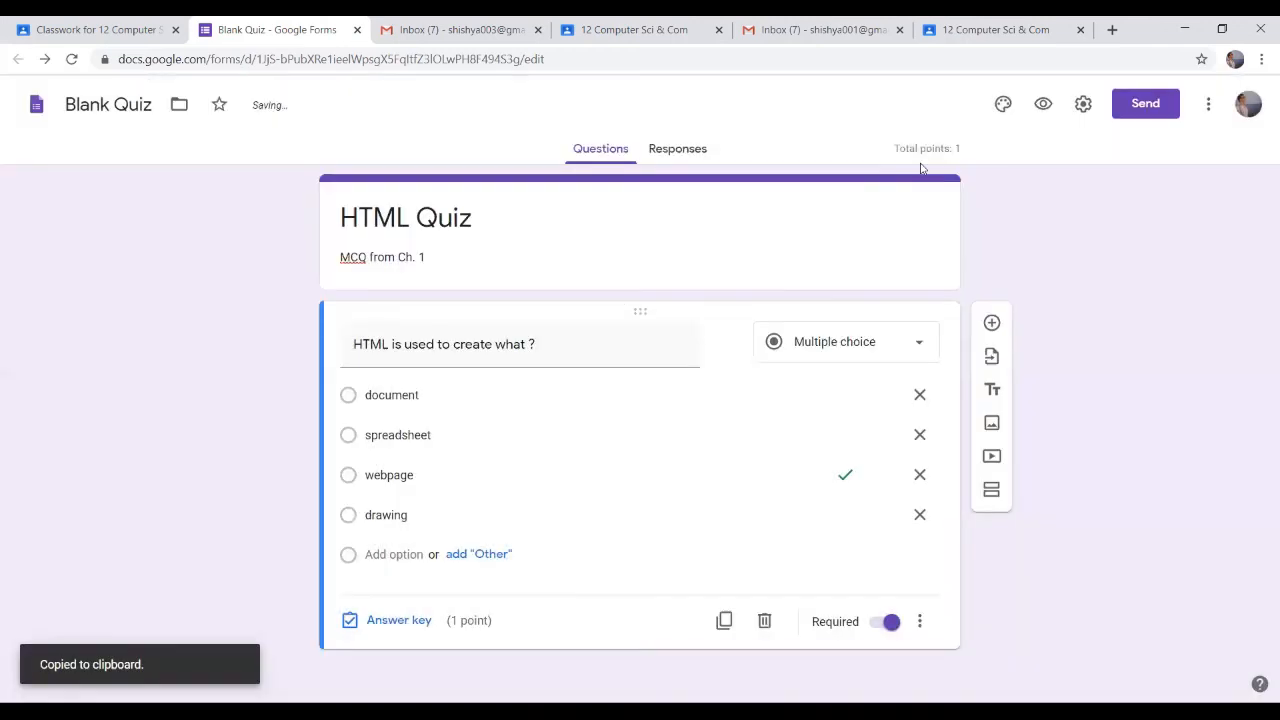
Switch back to Google Classroom, leave the HTML quiz assignment draft and open the 12 Computer class stream
{"action": "left_click", "coordinate": [107, 23]}
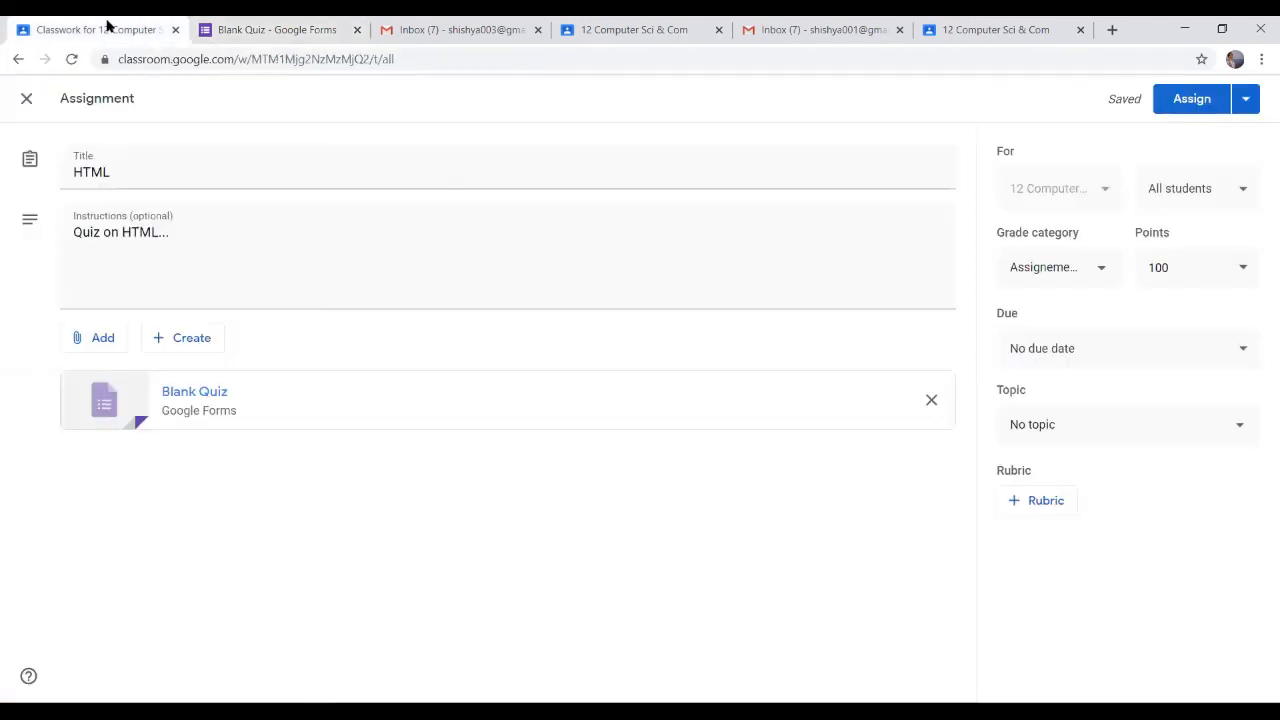
{"action": "left_click", "coordinate": [26, 98]}
{"action": "left_click", "coordinate": [508, 104]}
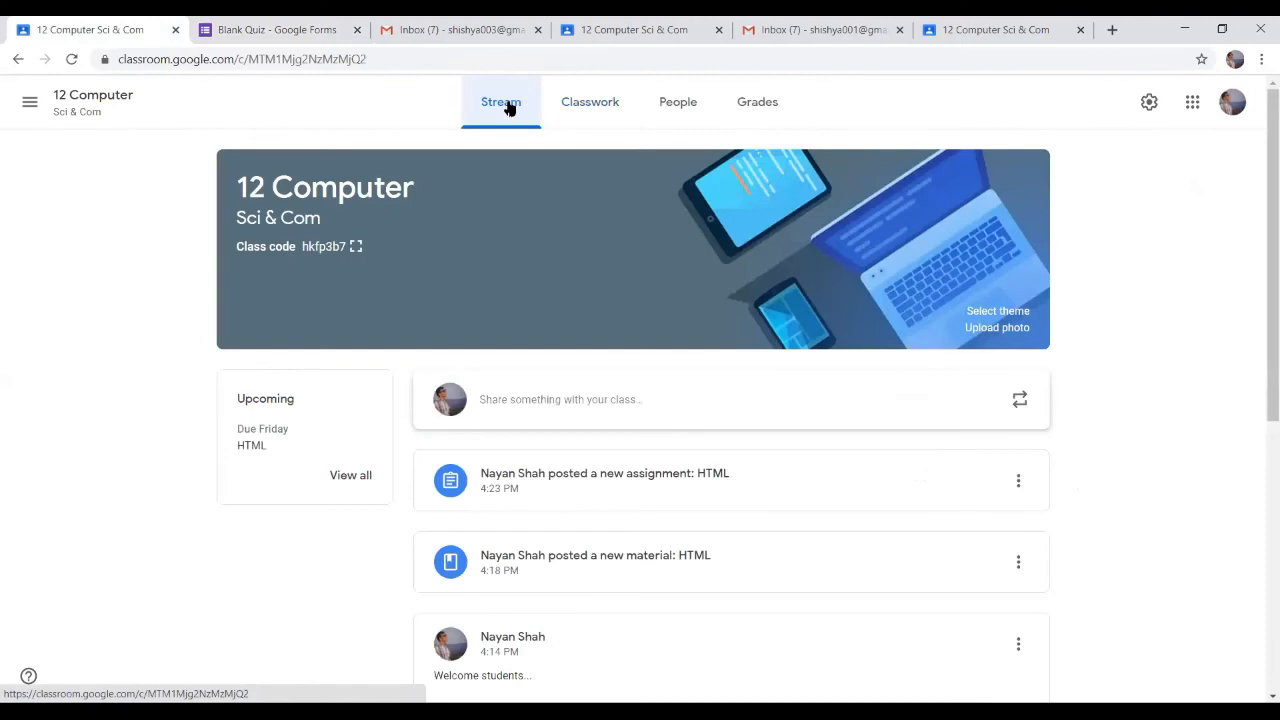
Post the announcement "Click the link to appear for the quiz..." with the copied HTML Quiz share link to all 12 Computer students
{"action": "left_click", "coordinate": [698, 403]}
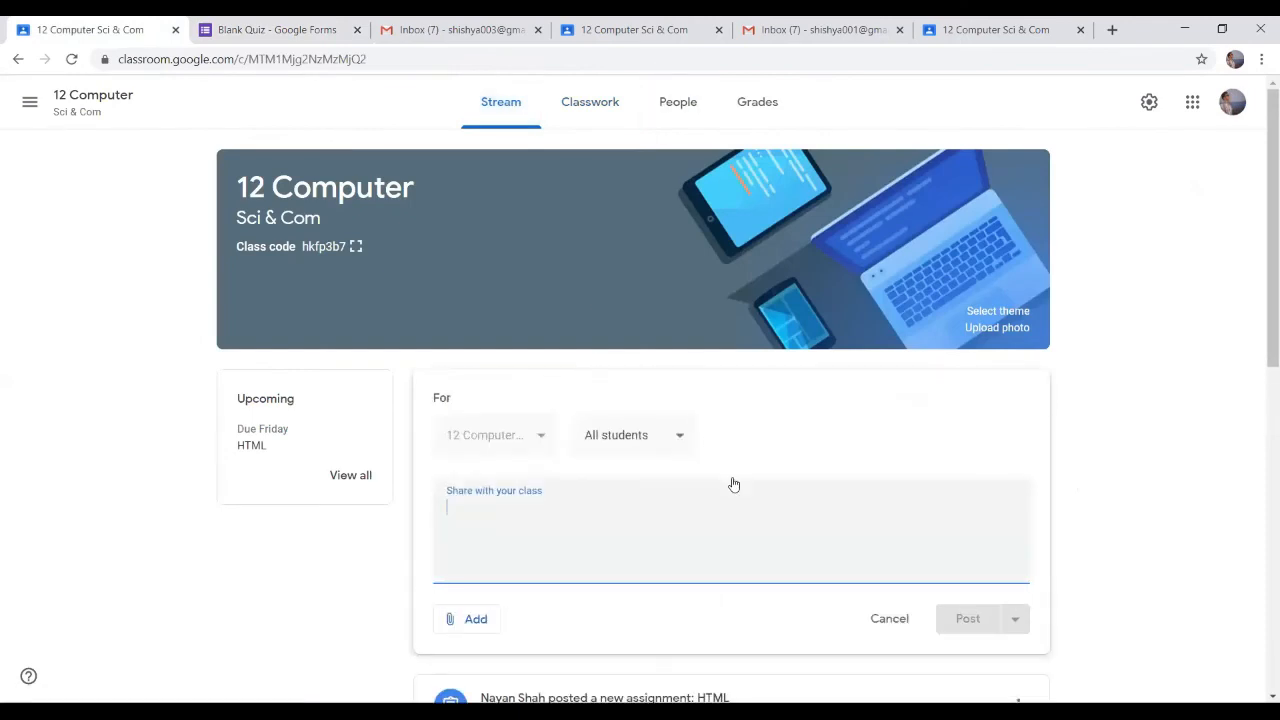
{"action": "type", "text": "Click the link"}
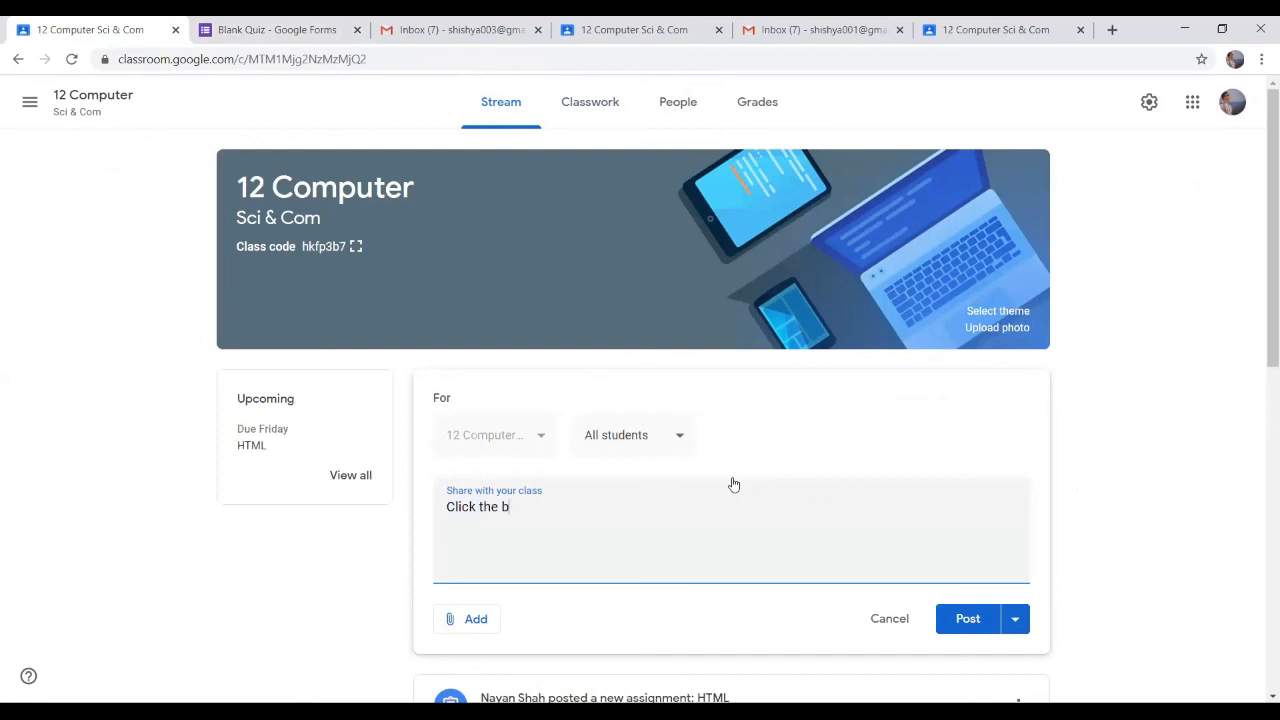
{"action": "type", "text": " to appear for the"}
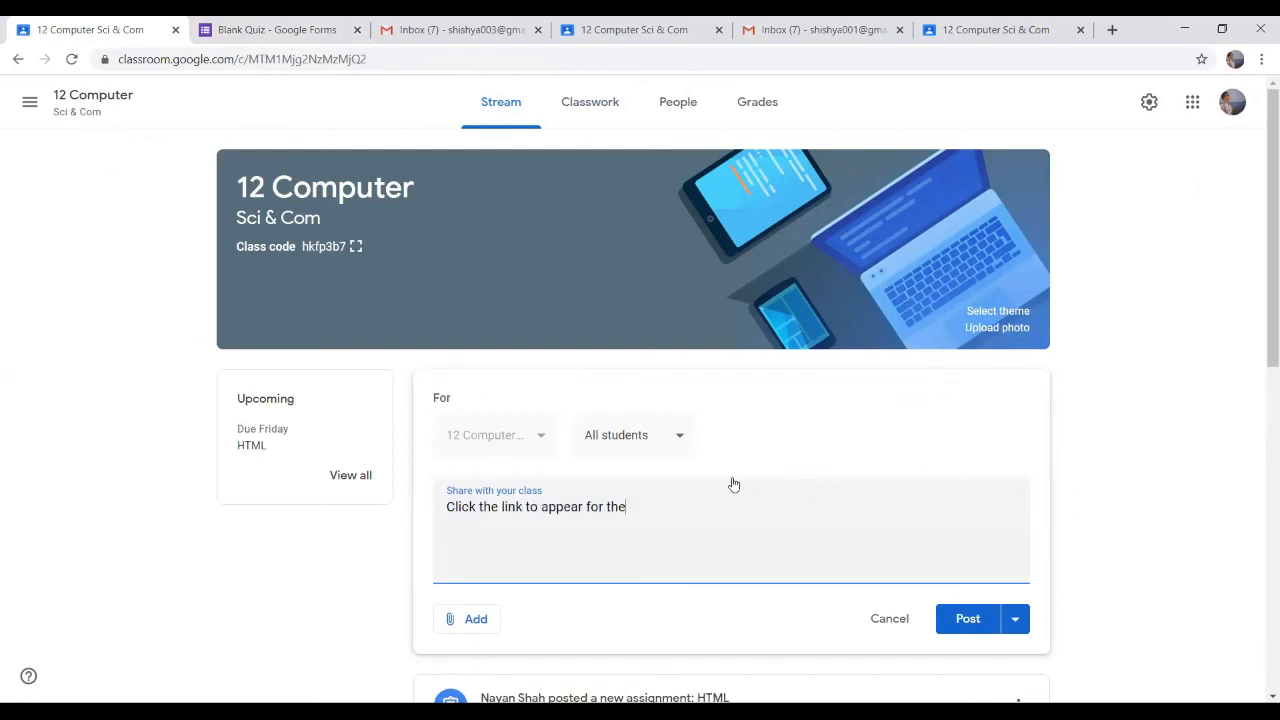
{"action": "type", "text": " quiz..."}
{"action": "key", "text": "Return"}
{"action": "key", "text": "Return"}
{"action": "key", "text": "ctrl+v"}
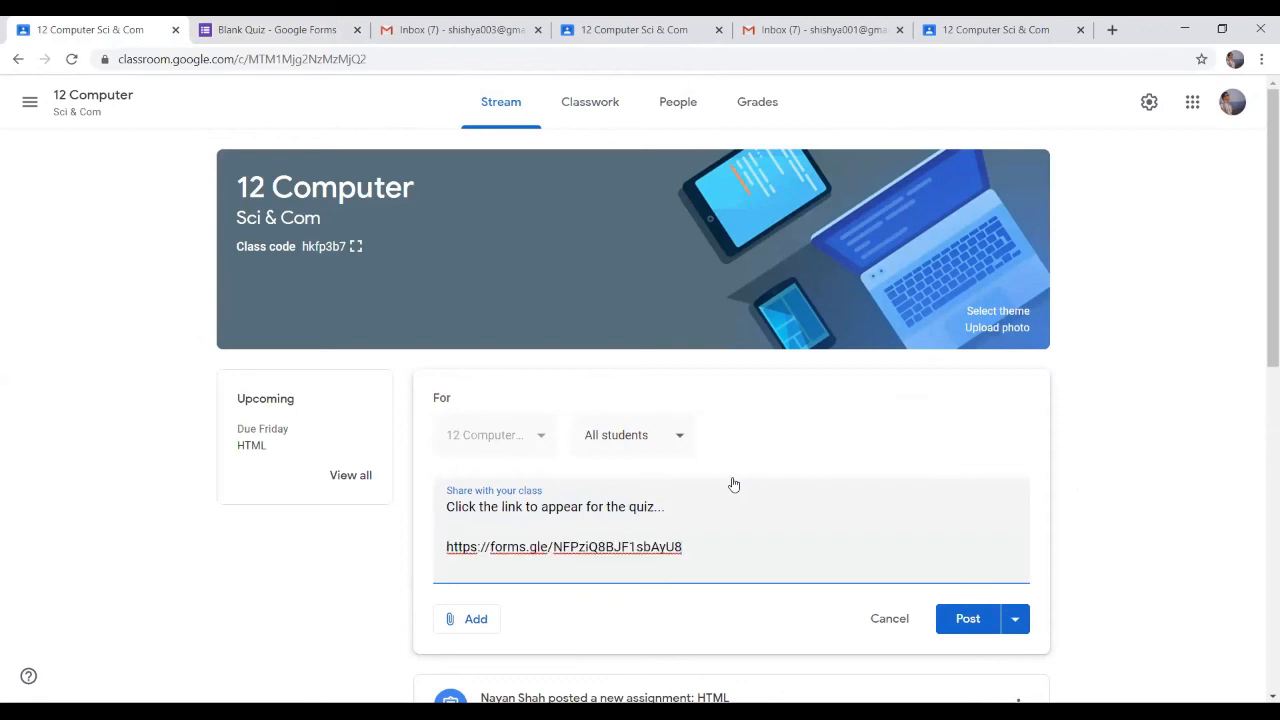
{"action": "left_click", "coordinate": [965, 640]}
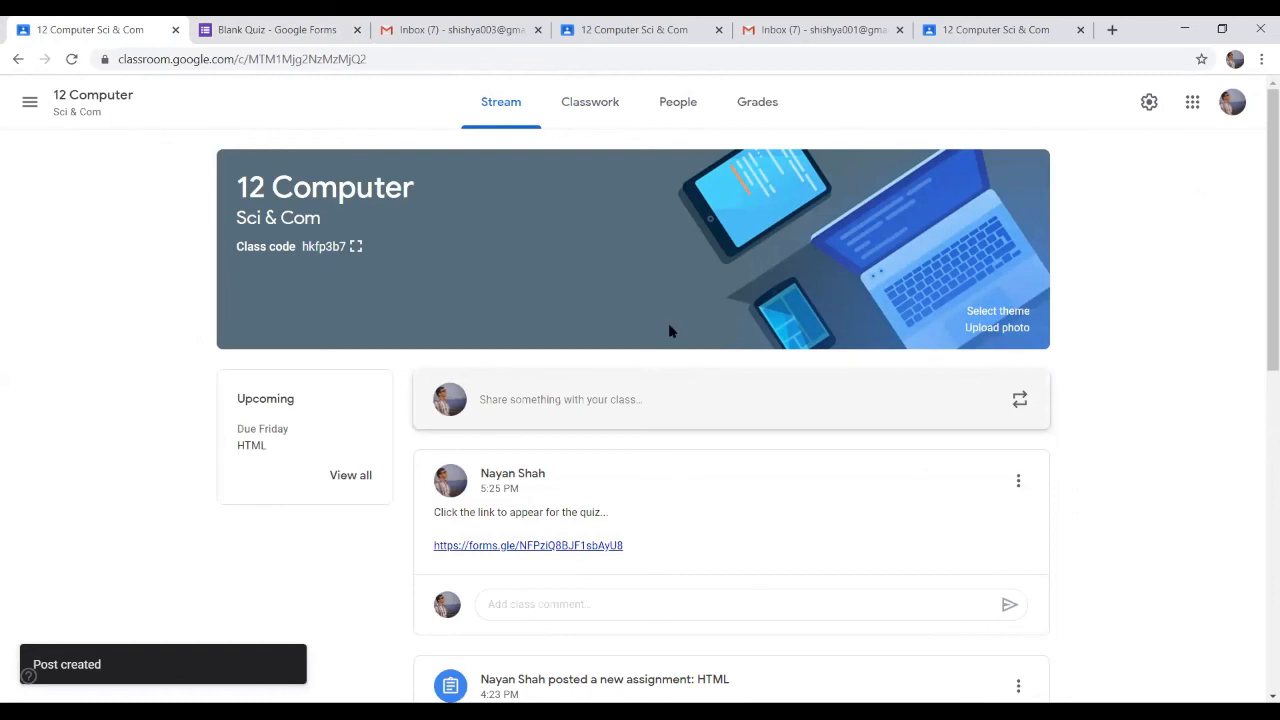
Switch to the first student's 12 Computer stream, reload it and open the quiz link from the new post
{"action": "left_click", "coordinate": [600, 30]}
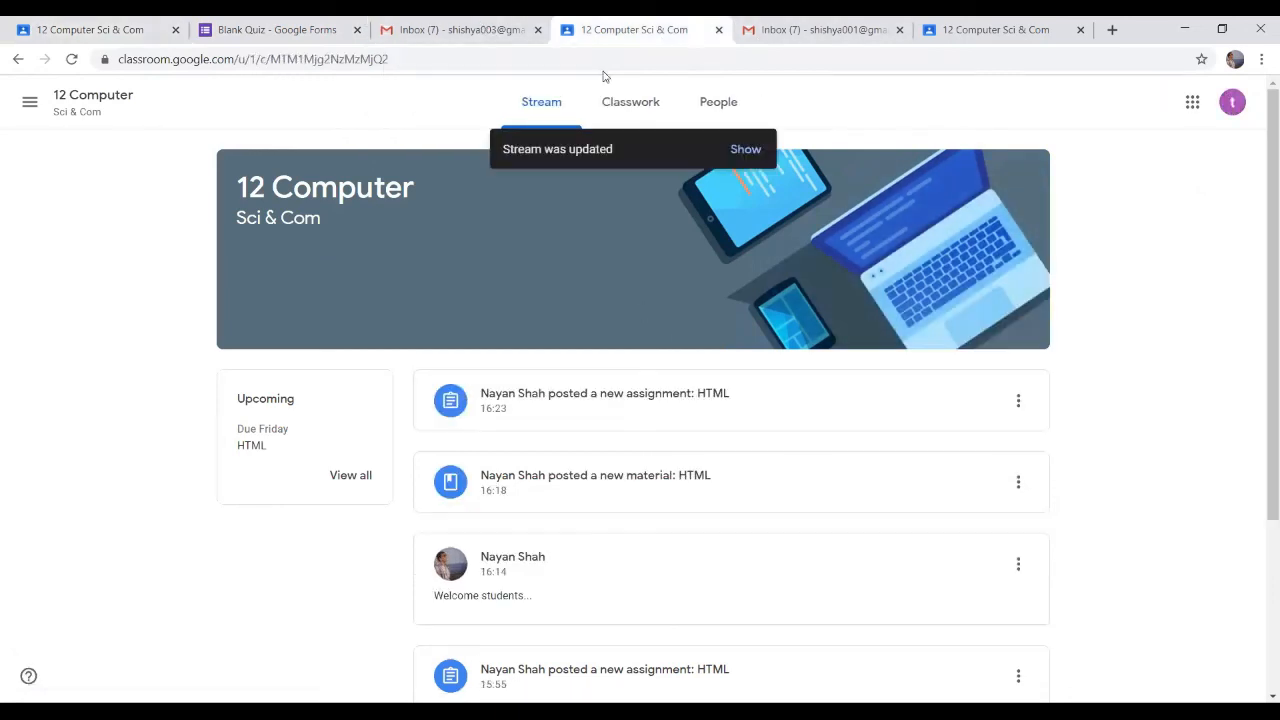
{"action": "left_click", "coordinate": [604, 59]}
{"action": "key", "text": "Return"}
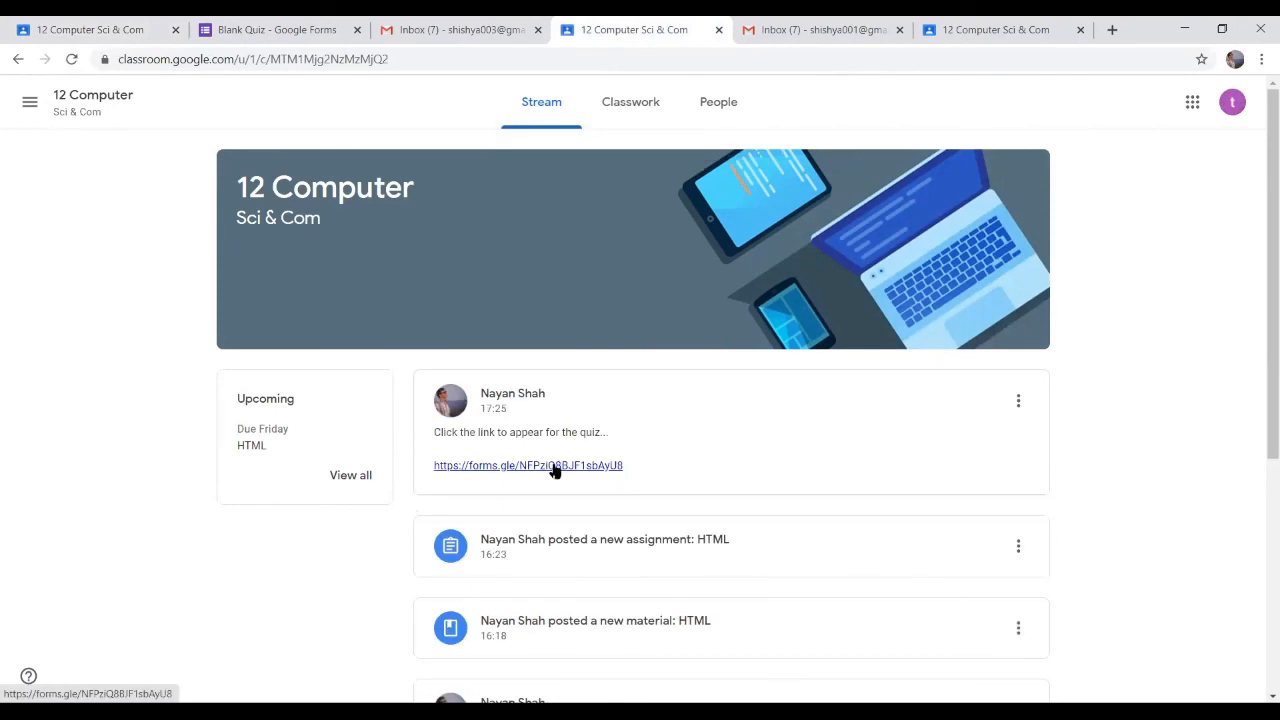
{"action": "left_click", "coordinate": [554, 467]}
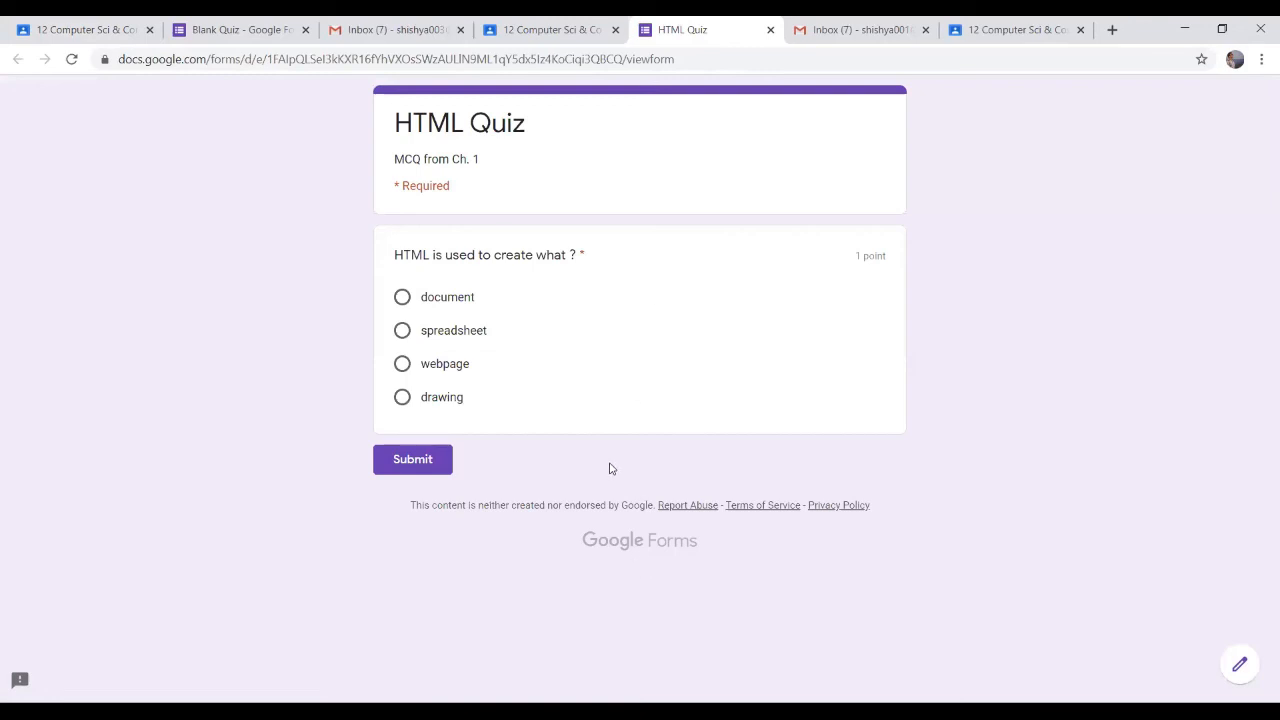
Answer the HTML question with "webpage", submit the quiz and view the score
{"action": "left_click", "coordinate": [402, 366]}
{"action": "left_click", "coordinate": [430, 458]}
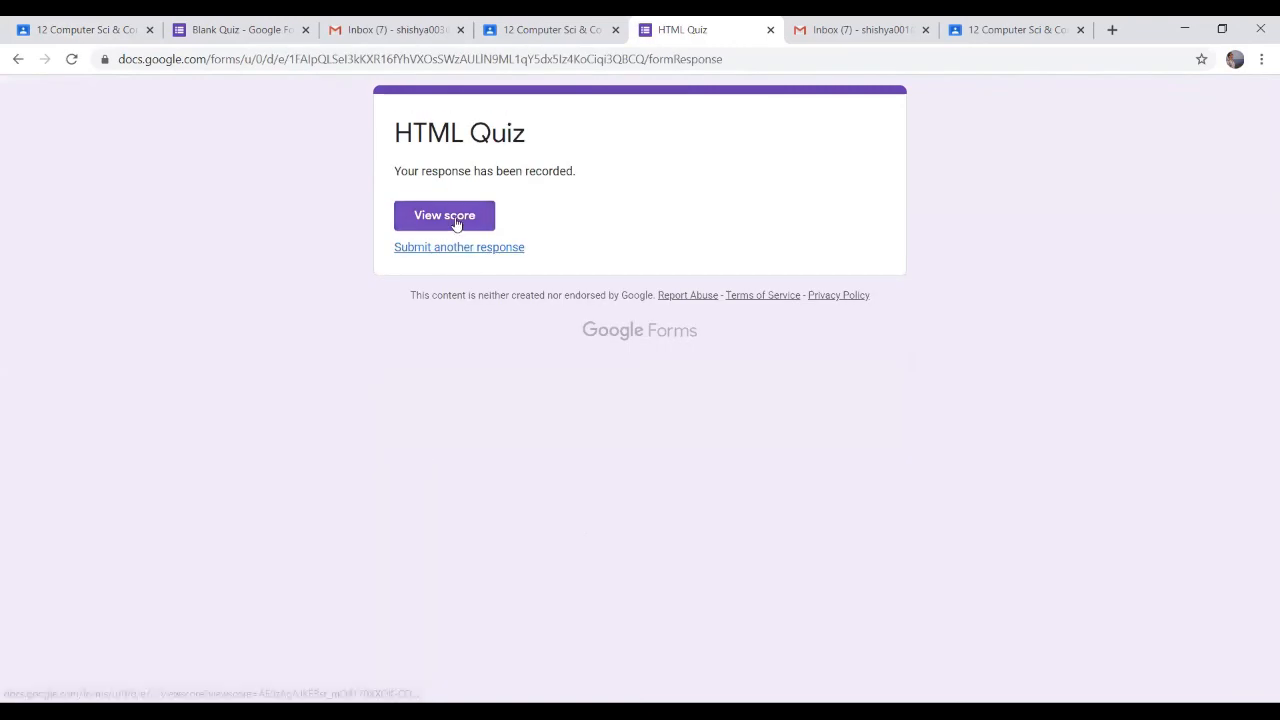
{"action": "left_click", "coordinate": [445, 217]}
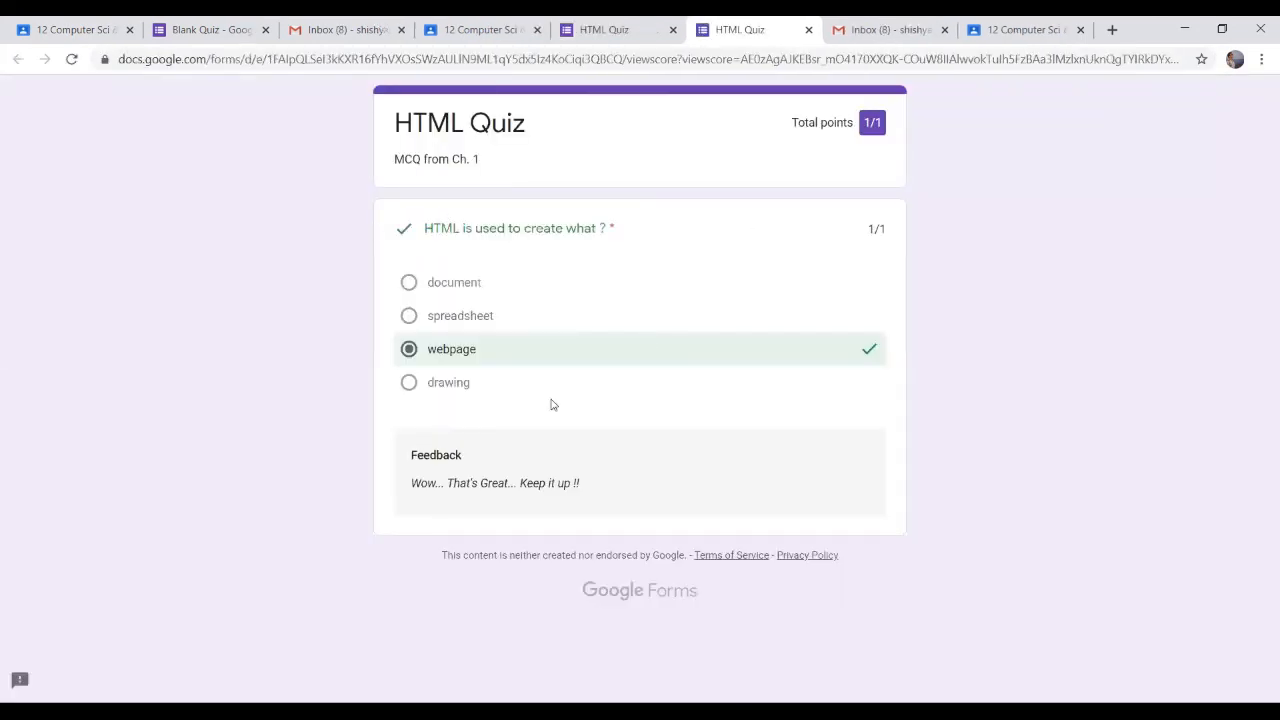
Switch to the second student's 12 Computer stream, reload it and open the posted quiz link
{"action": "left_click", "coordinate": [1020, 29]}
{"action": "left_click", "coordinate": [777, 54]}
{"action": "key", "text": "Return"}
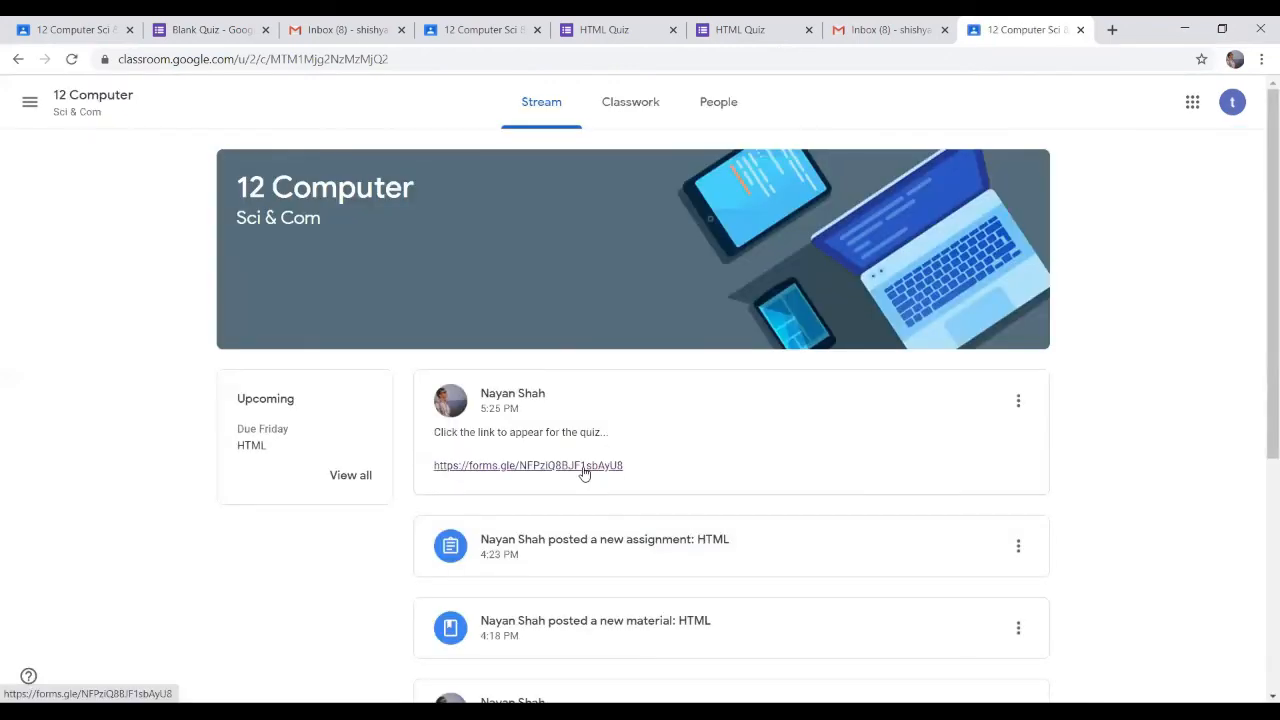
{"action": "left_click", "coordinate": [585, 466]}
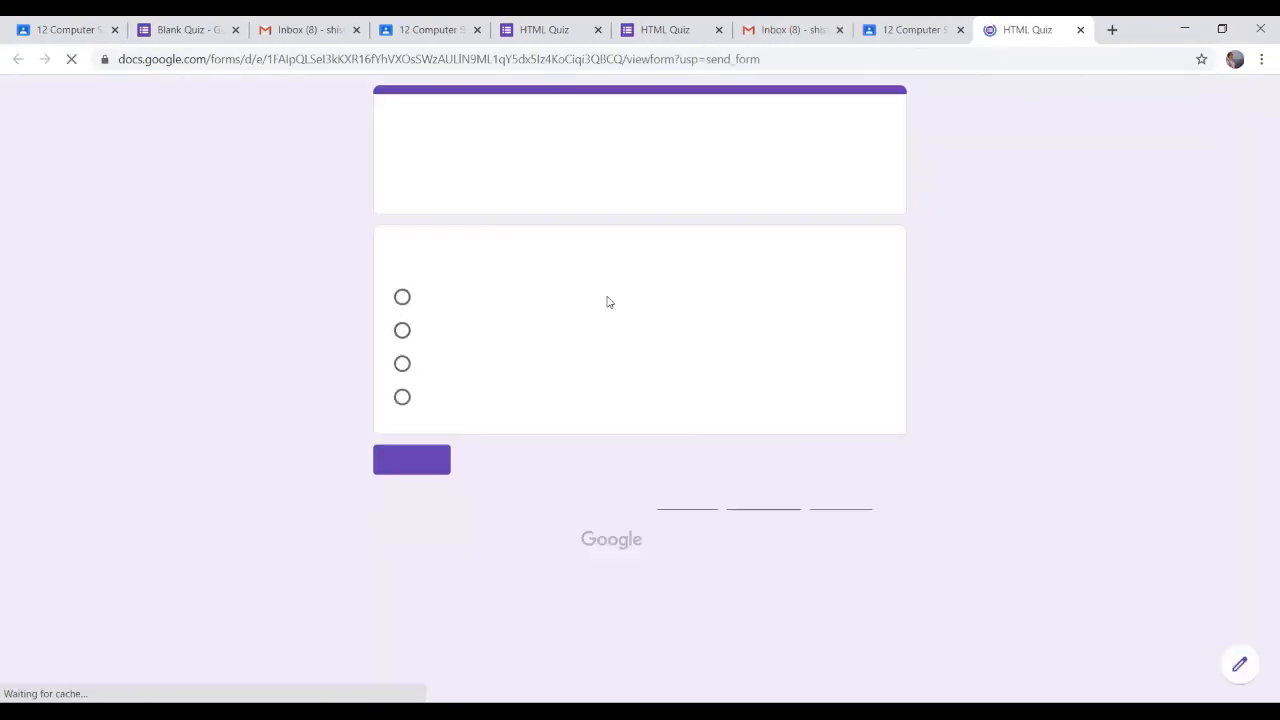
Answer the HTML question with "drawing", submit the quiz and view the score
{"action": "left_click", "coordinate": [402, 397]}
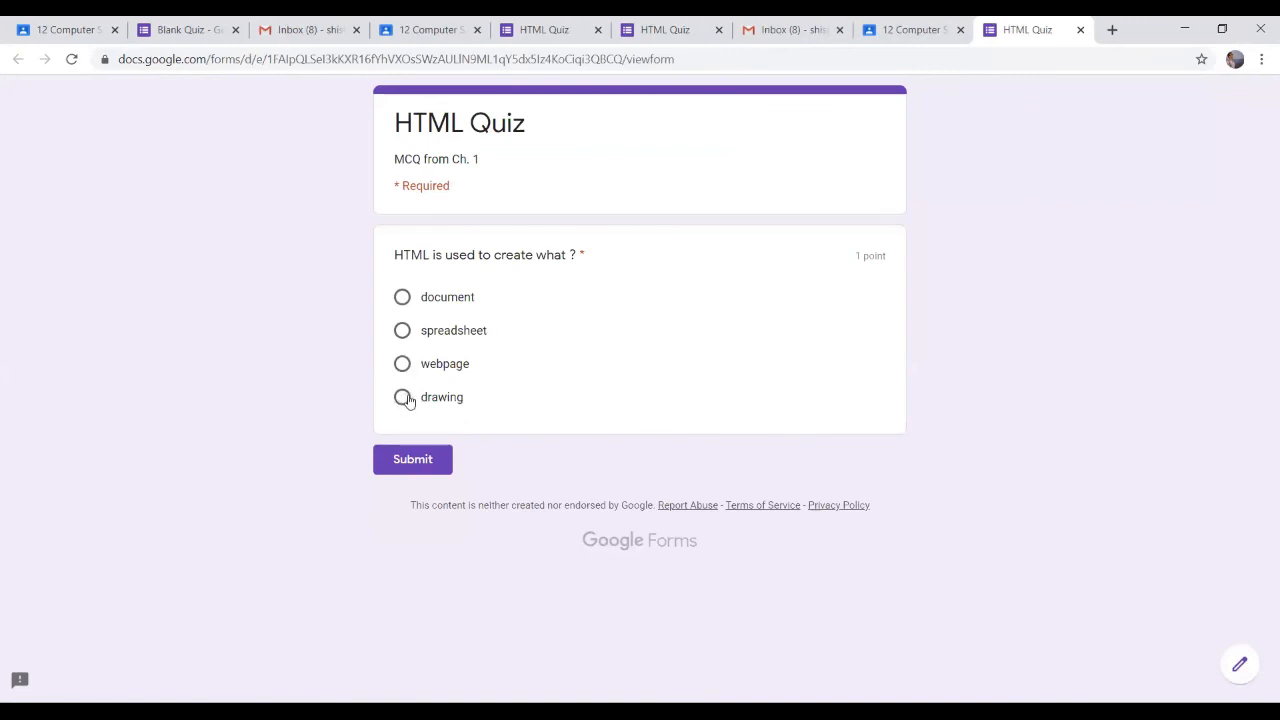
{"action": "left_click", "coordinate": [417, 461]}
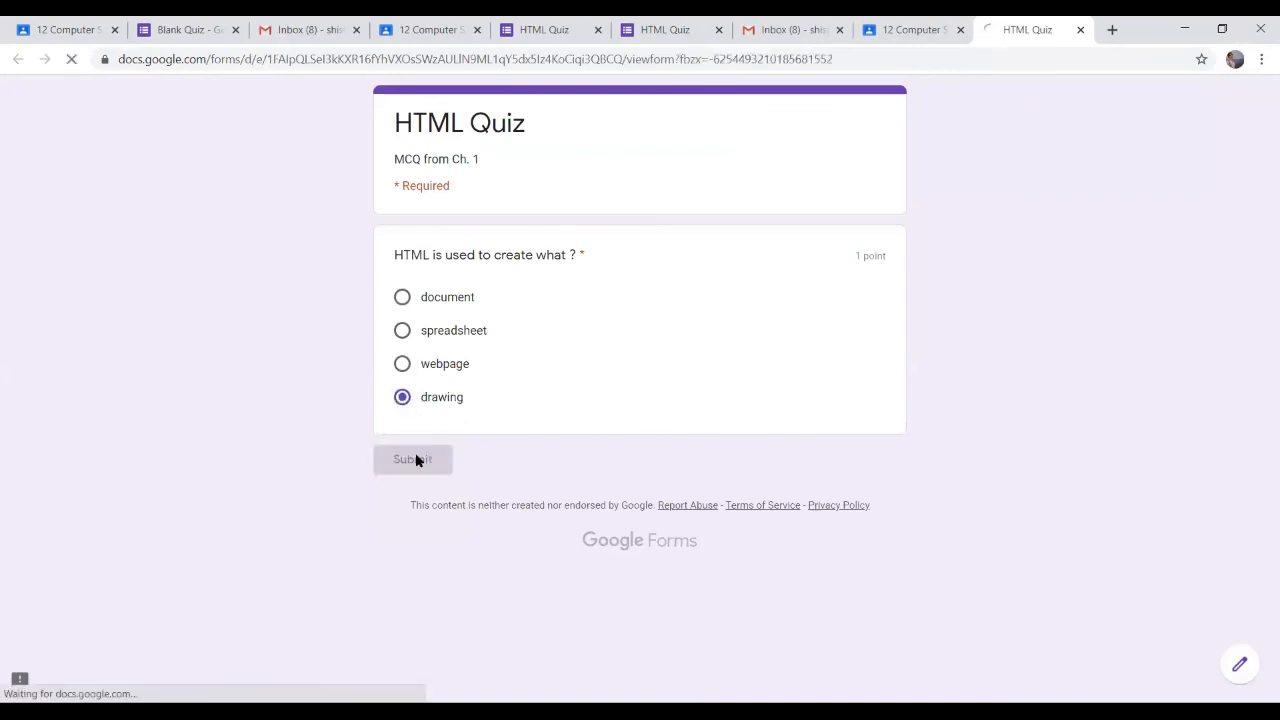
{"action": "left_click", "coordinate": [437, 220]}
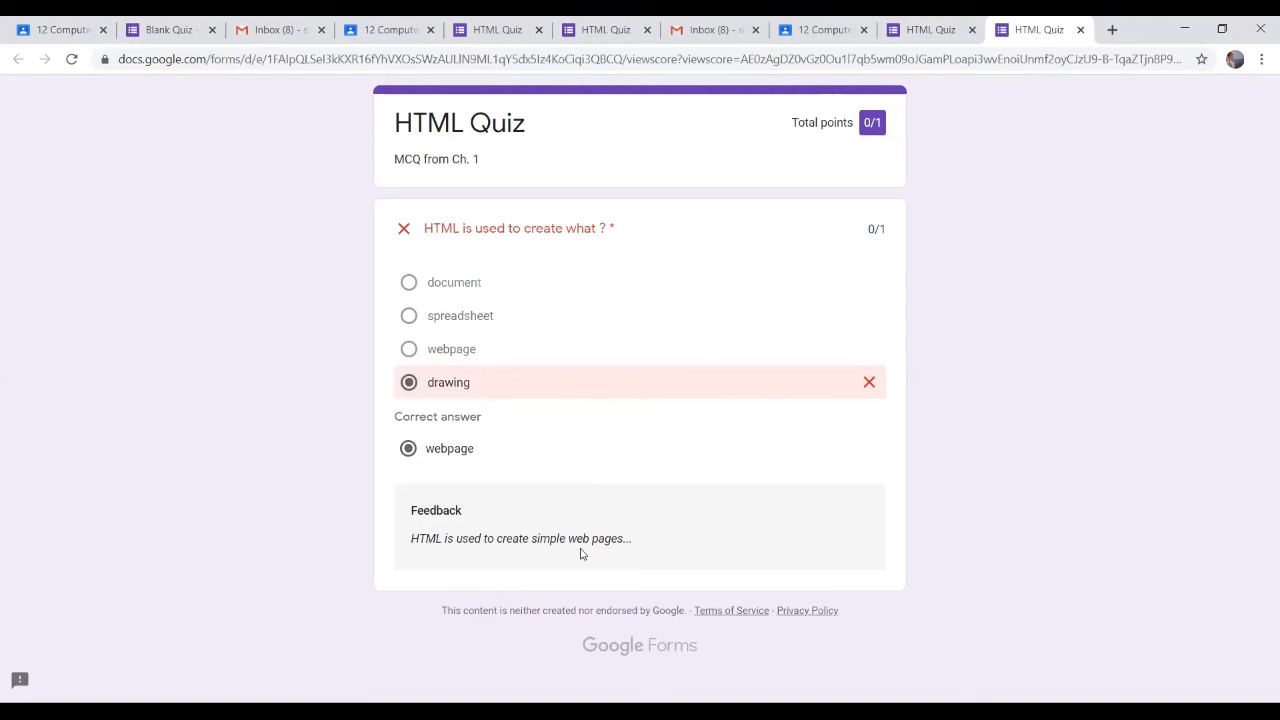
Return to the teacher's 12 Computer classwork and expand the draft HTML assignment to check its attached Blank Quiz
{"action": "left_click", "coordinate": [50, 31]}
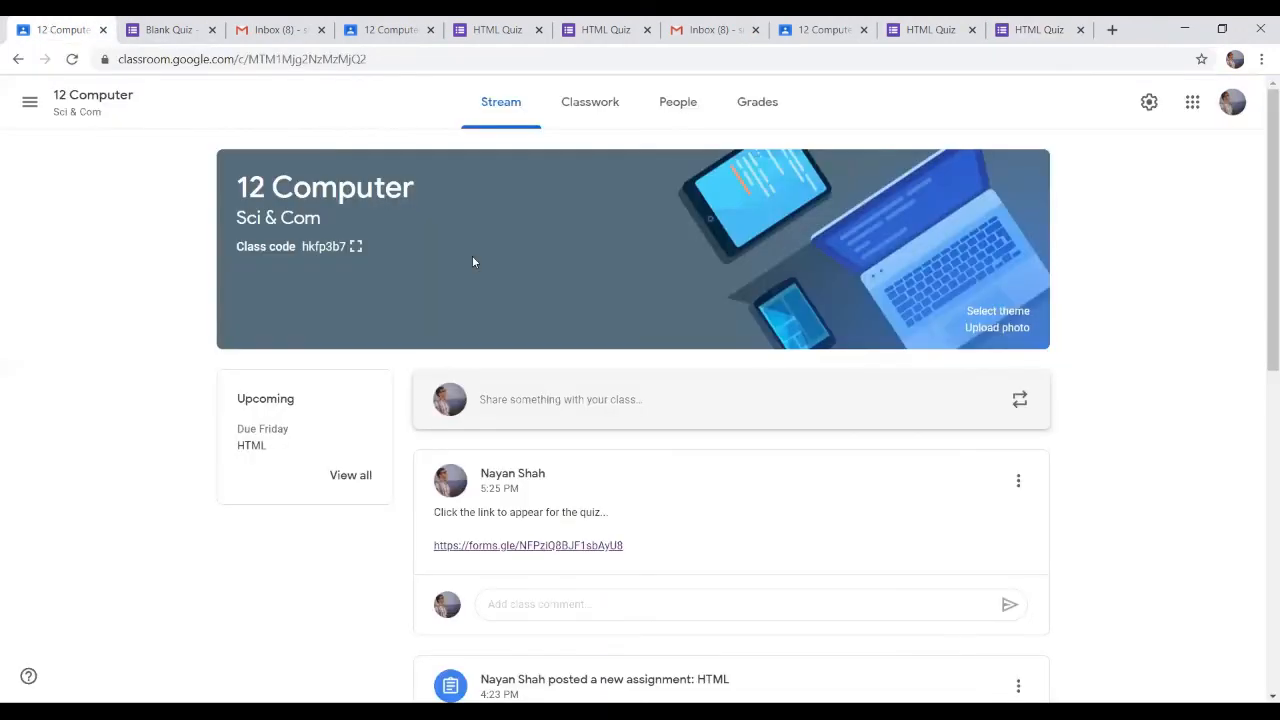
{"action": "left_click", "coordinate": [601, 108]}
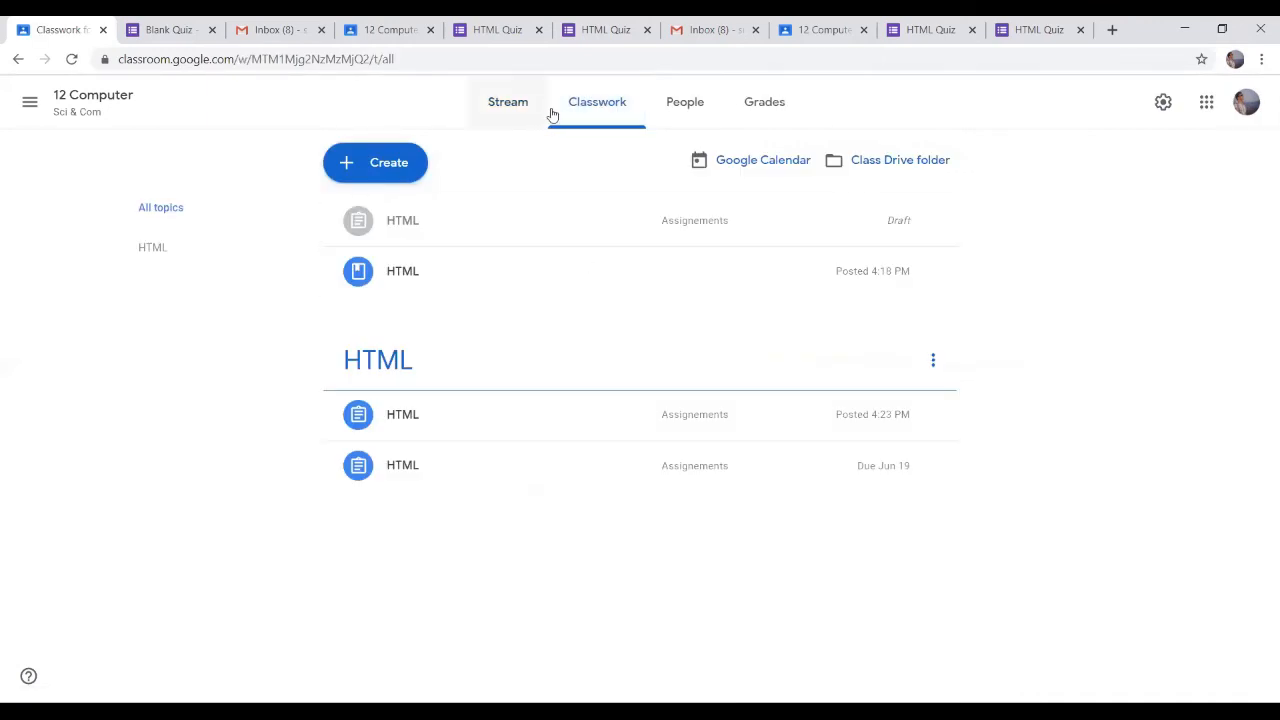
{"action": "left_click", "coordinate": [600, 222]}
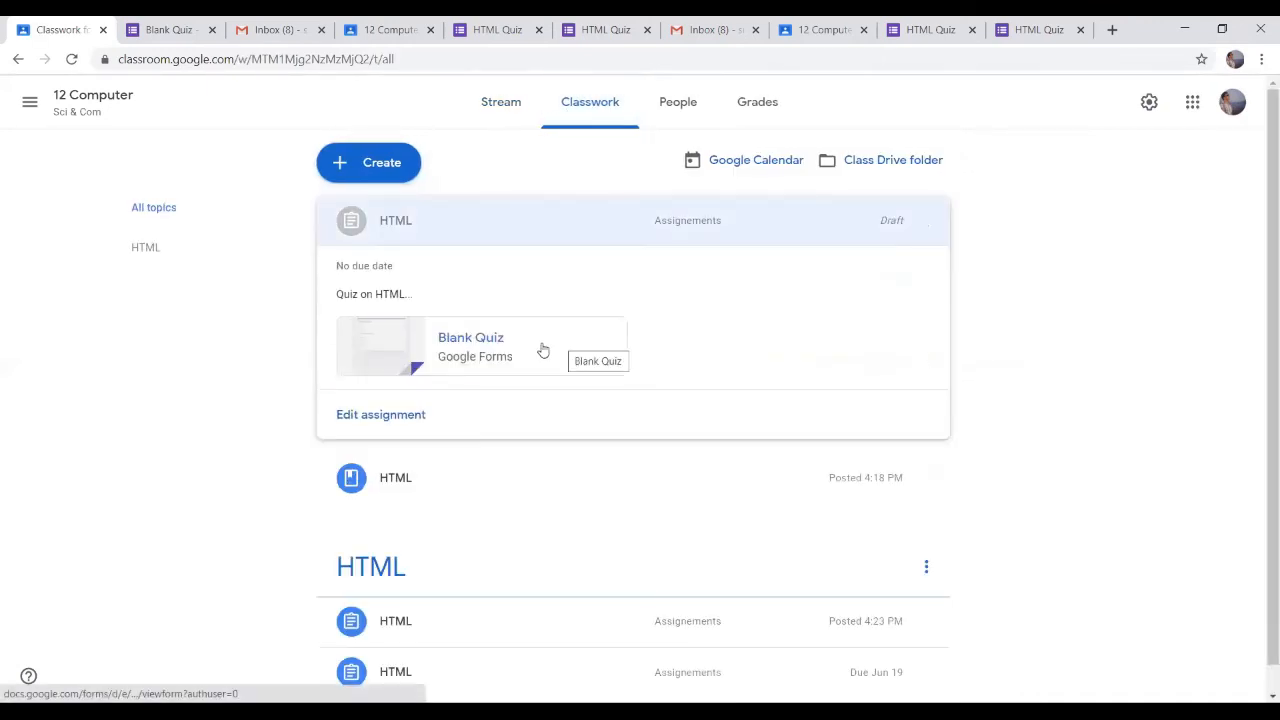
Switch to the Blank Quiz form editor and review the summary of the students' responses
{"action": "left_click", "coordinate": [150, 28]}
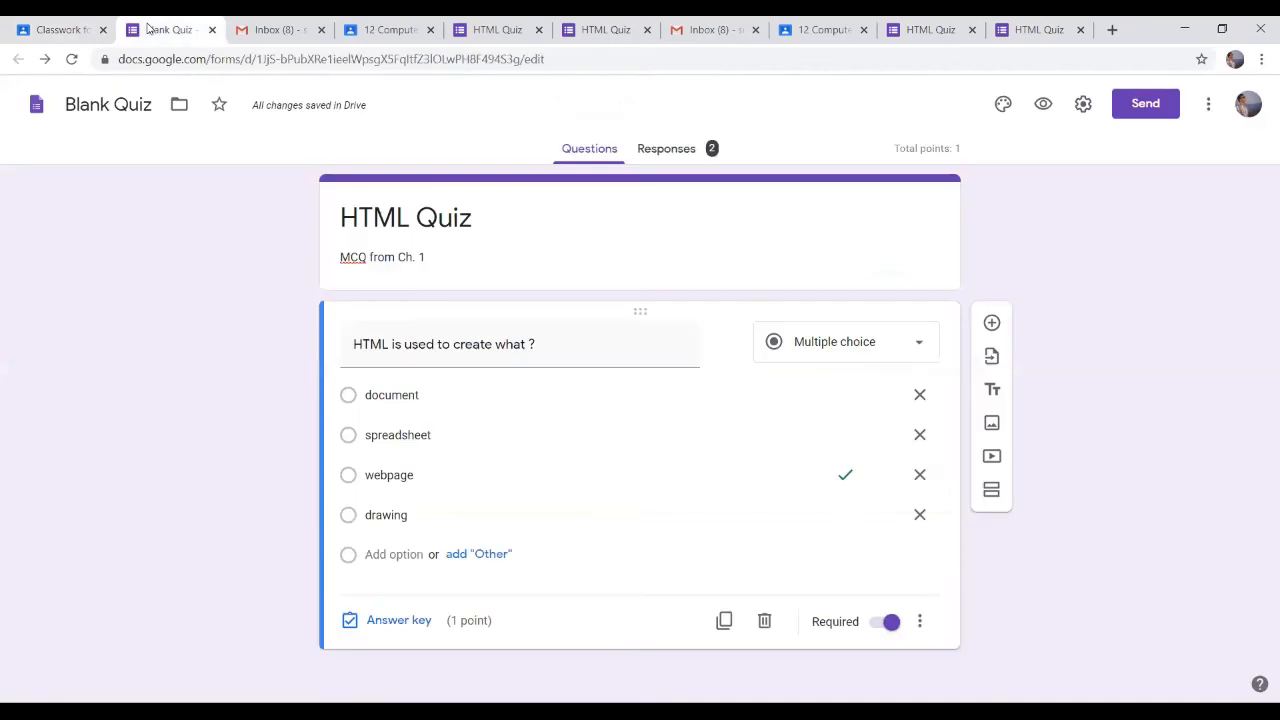
{"action": "left_click", "coordinate": [689, 152]}
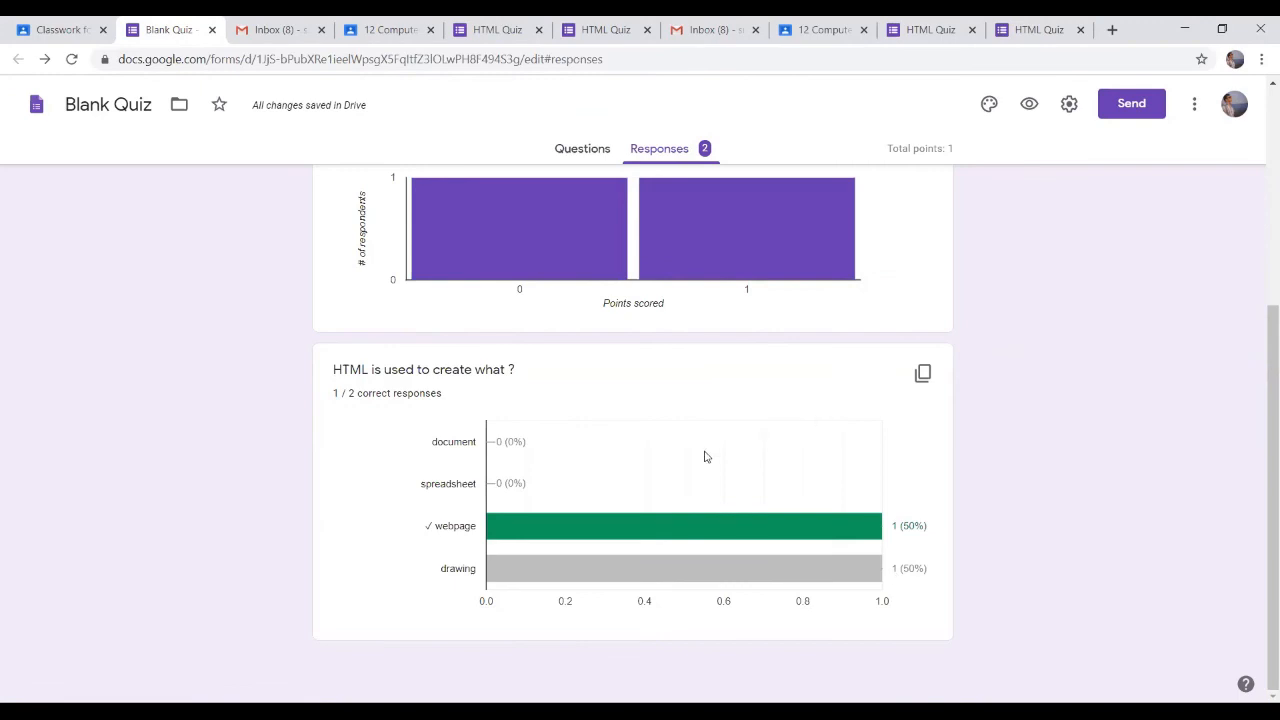
{"action": "scroll", "coordinate": [704, 455], "scroll_direction": "up", "scroll_amount": 4}
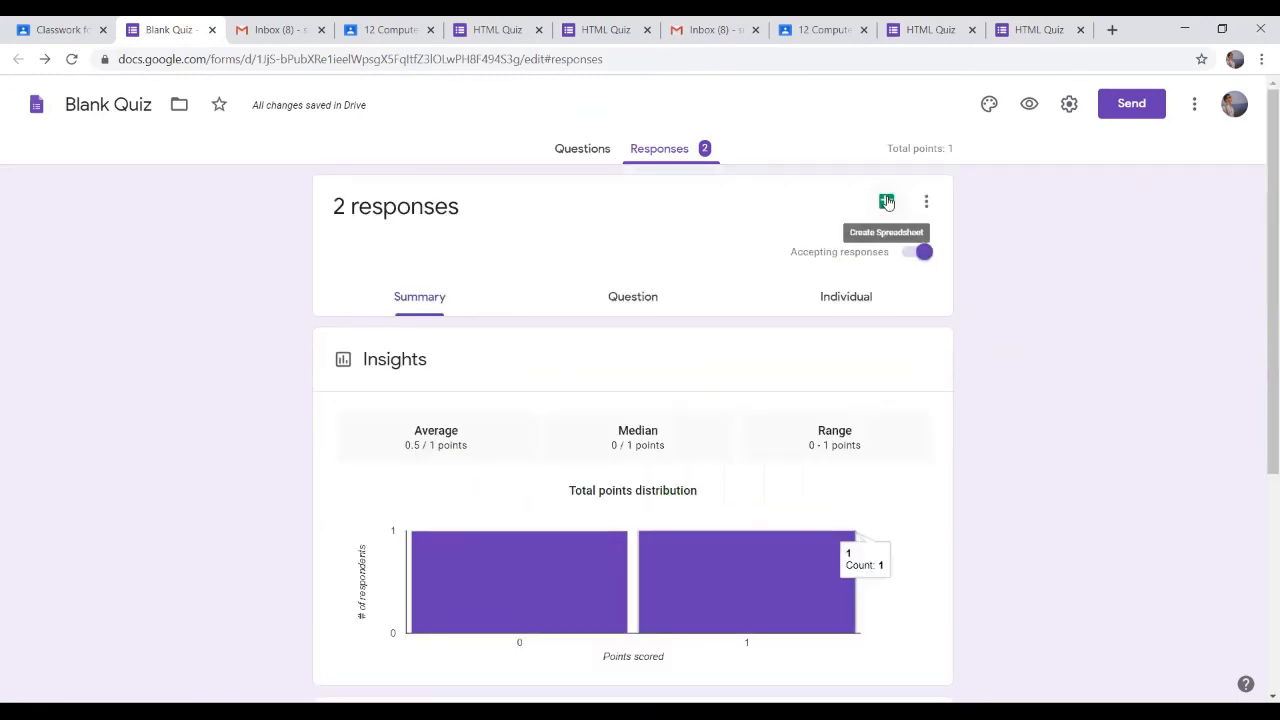